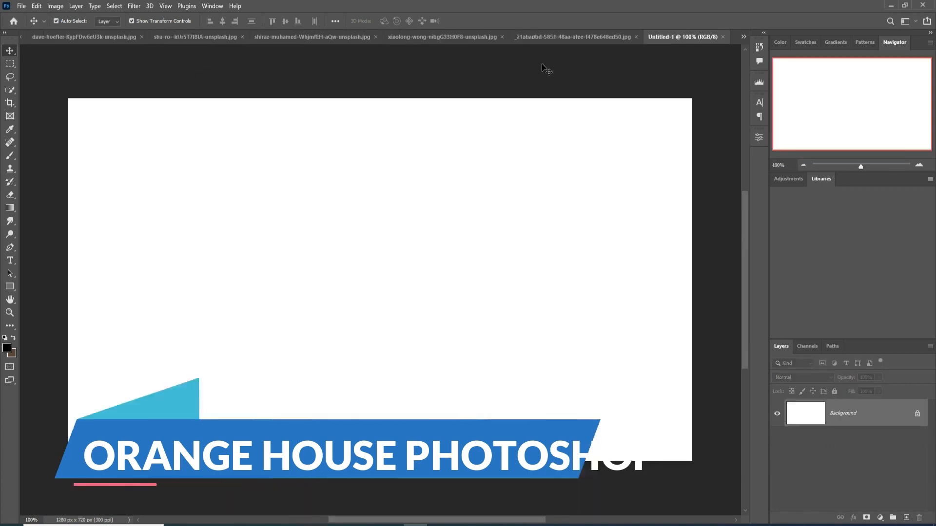
Select the grassy foreground of the green mountain landscape photo across its full width with a rectangular marquee
left_click(419, 39)
left_click(287, 38)
left_click(210, 39)
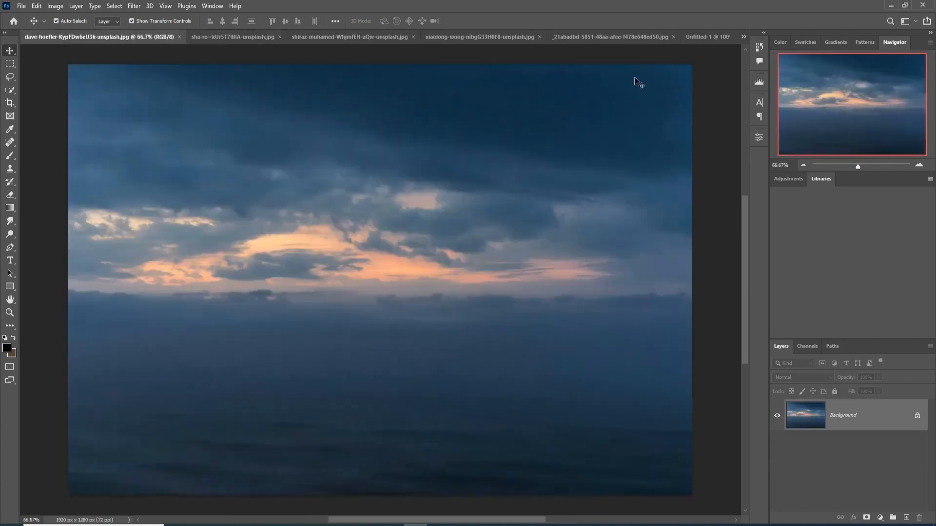
left_click(743, 37)
left_click(771, 39)
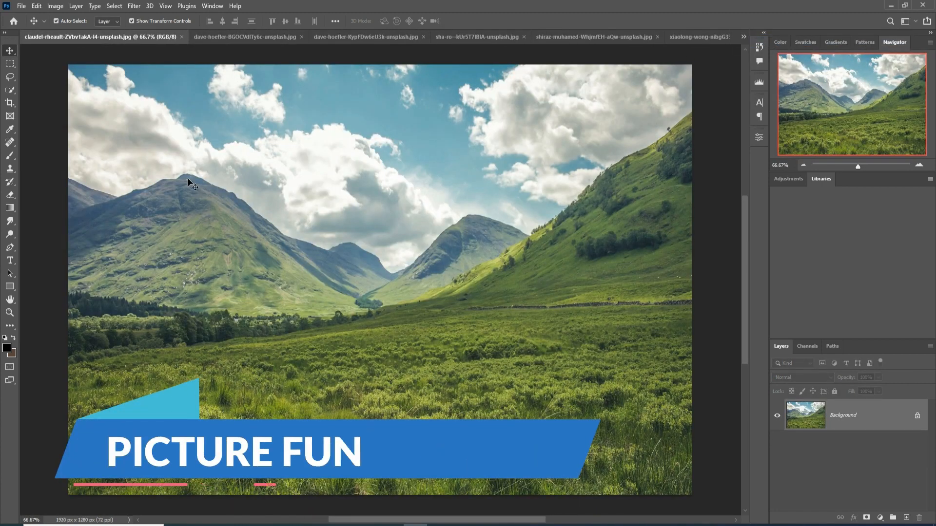
left_click(9, 63)
left_click_drag(66, 323, 718, 509)
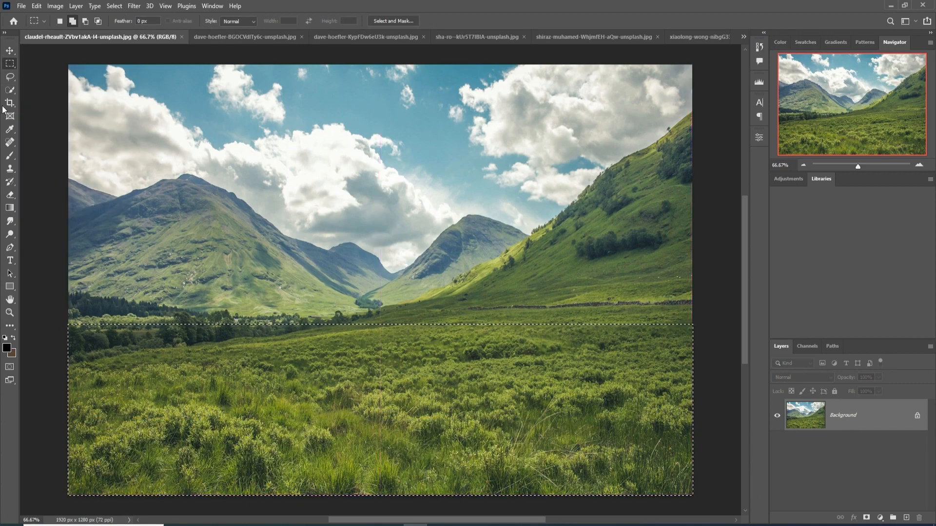
Copy the selected meadow from the landscape photo into the Untitled-1 document and minimise the source window
key("v")
left_click_drag(108, 37, 486, 90)
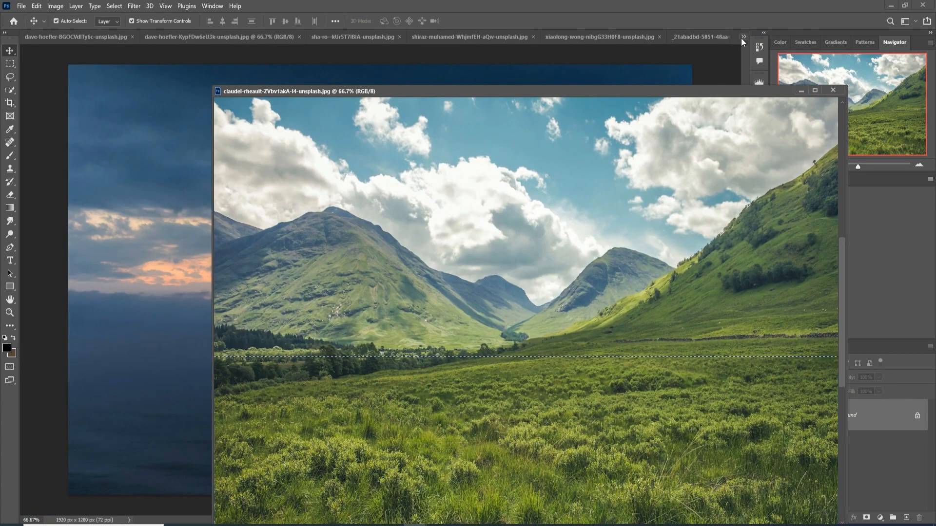
left_click(742, 37)
left_click(768, 106)
left_click_drag(596, 93, 660, 83)
left_click_drag(521, 371, 142, 273)
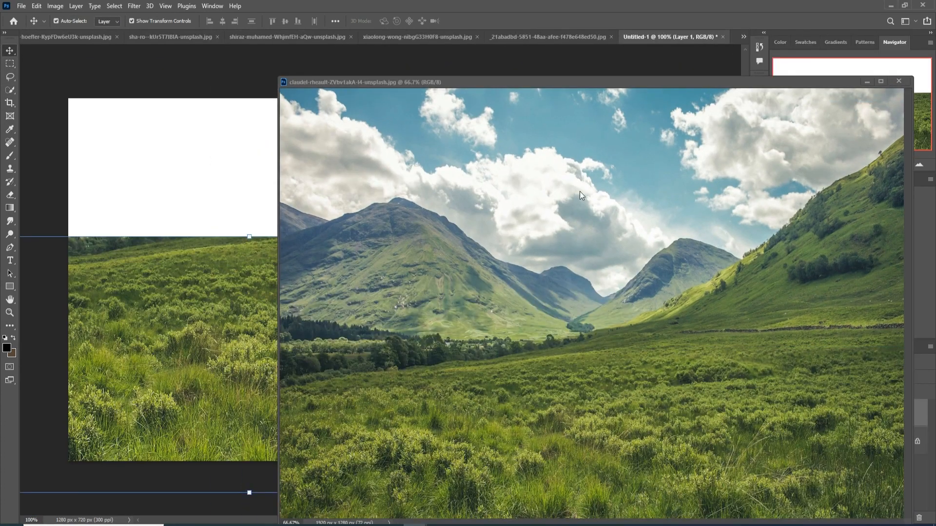
left_click(866, 81)
Scale the meadow layer to span the canvas width and fill roughly its bottom third
left_click_drag(508, 261, 558, 265)
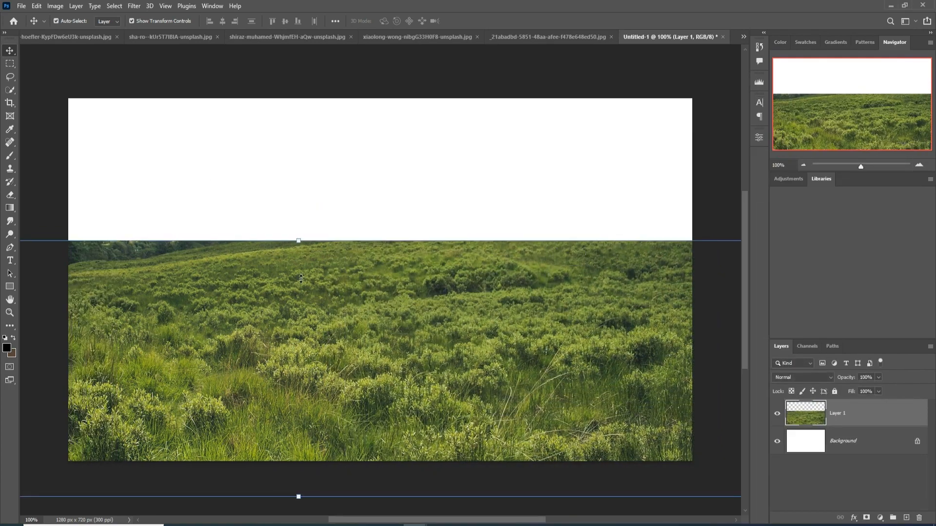
left_click_drag(301, 278, 298, 372)
left_click_drag(290, 407, 294, 378)
left_click_drag(529, 405, 692, 405)
left_click(482, 21)
Warp the meadow layer so both upper corners rise and its upper edge dips in the middle
left_click(21, 6)
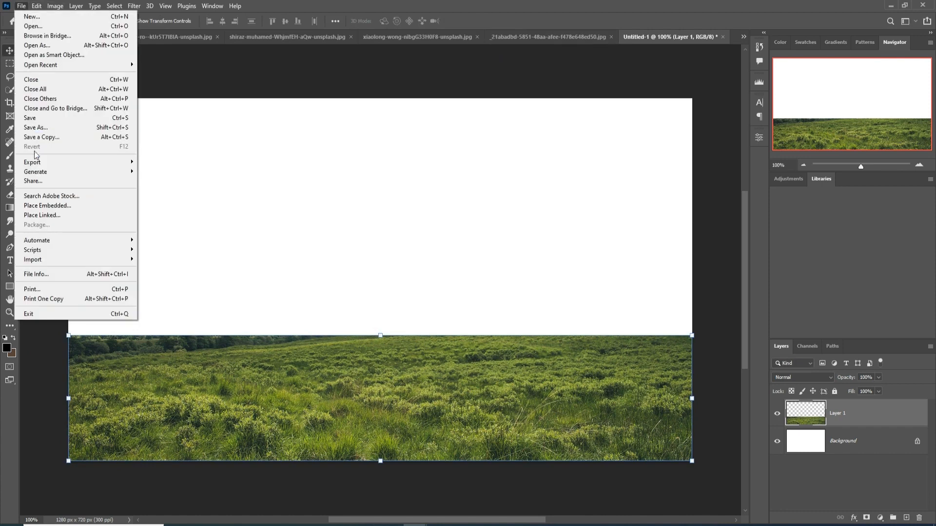
mouse_move(37, 6)
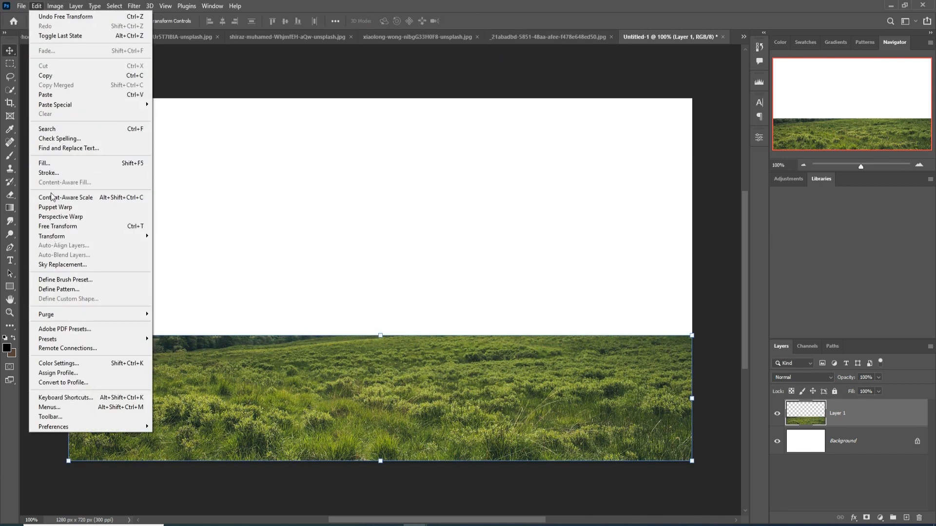
mouse_move(53, 238)
left_click(192, 302)
left_click_drag(79, 355, 87, 309)
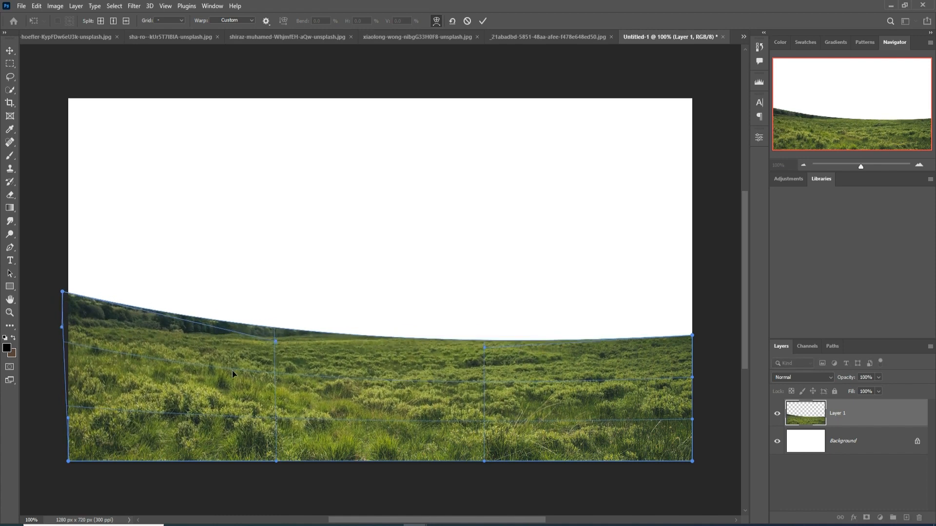
left_click_drag(692, 336, 692, 307)
left_click_drag(382, 361, 382, 370)
left_click_drag(62, 328, 65, 306)
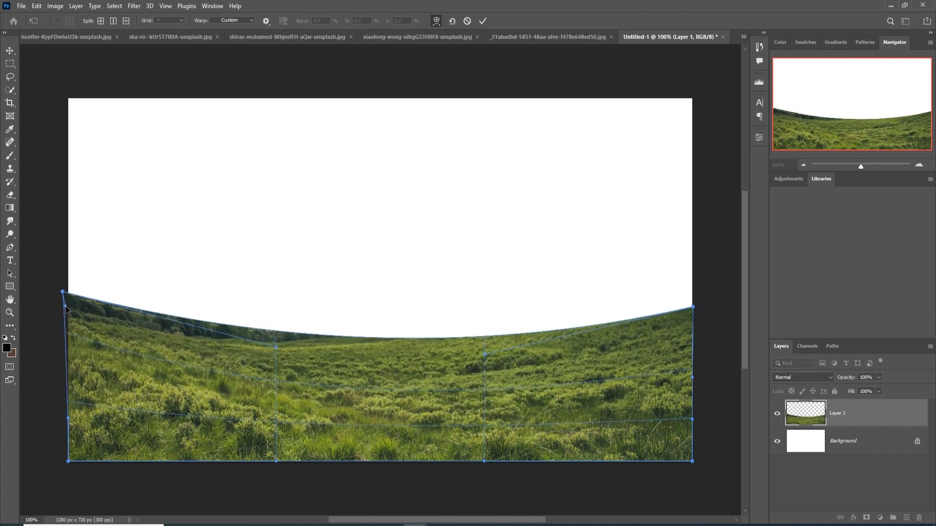
key("Return")
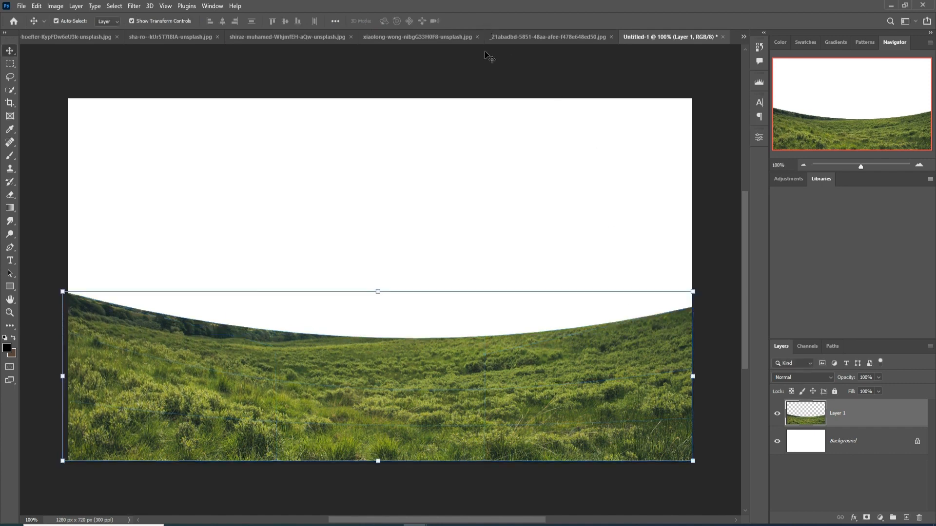
Add a mask to the meadow layer and paint black along its upper edge with a soft 51% opacity brush
left_click(867, 518)
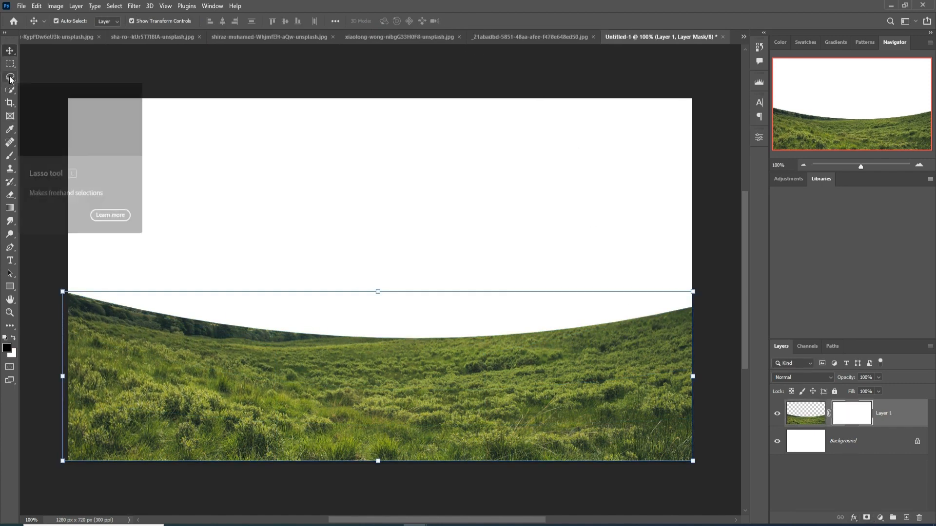
left_click(9, 157)
right_click(8, 161)
left_click(51, 155)
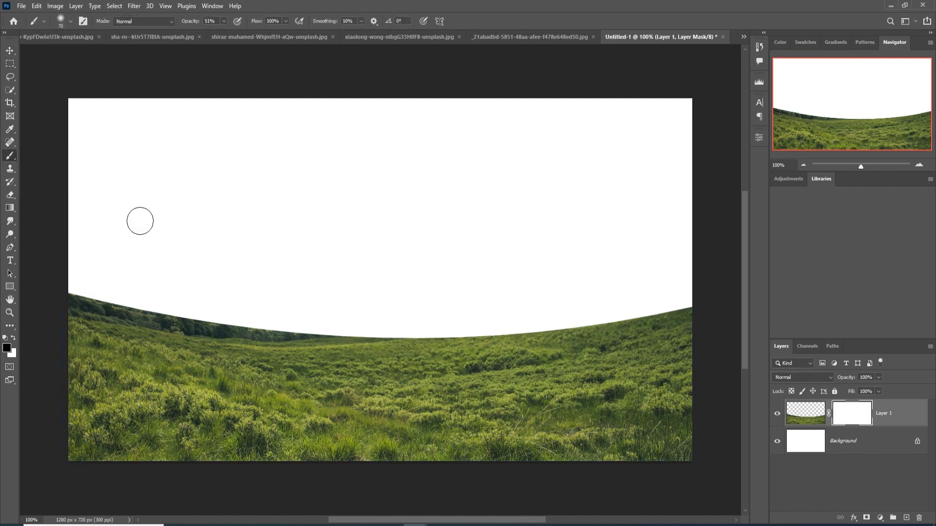
mouse_move(76, 297)
left_mouse_down()
mouse_move(114, 287)
mouse_move(180, 314)
mouse_move(84, 302)
mouse_move(207, 326)
mouse_move(299, 325)
mouse_move(341, 331)
mouse_move(339, 339)
mouse_move(422, 334)
mouse_move(304, 328)
mouse_move(343, 338)
mouse_move(237, 339)
mouse_move(269, 331)
mouse_move(173, 329)
mouse_move(69, 303)
left_mouse_up()
mouse_move(382, 343)
left_mouse_down()
mouse_move(550, 326)
mouse_move(571, 326)
mouse_move(521, 334)
mouse_move(592, 331)
mouse_move(505, 336)
mouse_move(635, 329)
mouse_move(629, 316)
mouse_move(719, 305)
mouse_move(489, 345)
mouse_move(478, 330)
mouse_move(353, 343)
mouse_move(276, 339)
left_mouse_up()
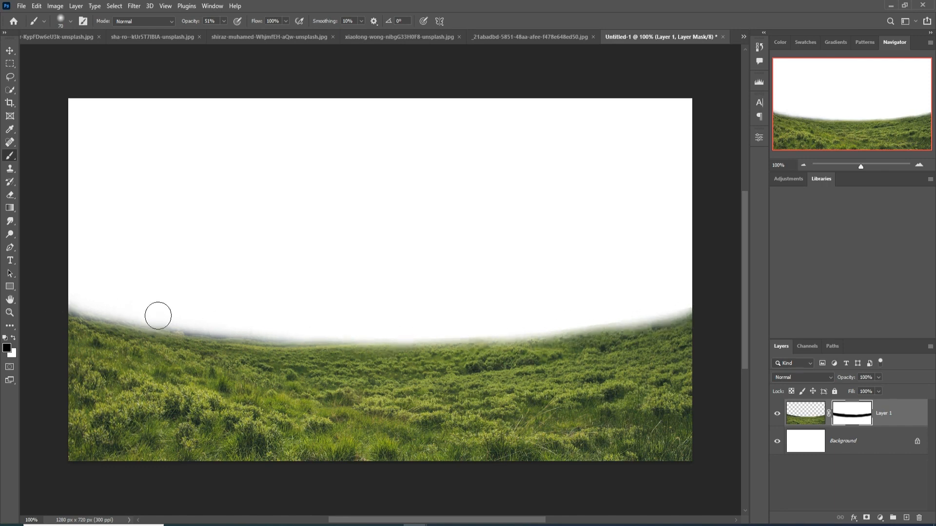
Switch to the photo of the winding wooden boardwalk among bare trees
key("v")
left_click(47, 38)
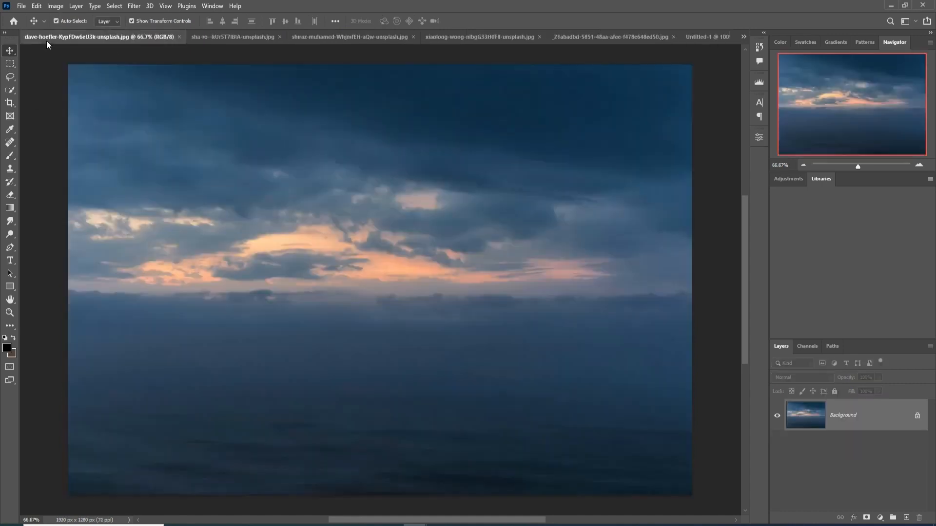
left_click(744, 36)
left_click(772, 37)
left_click(745, 37)
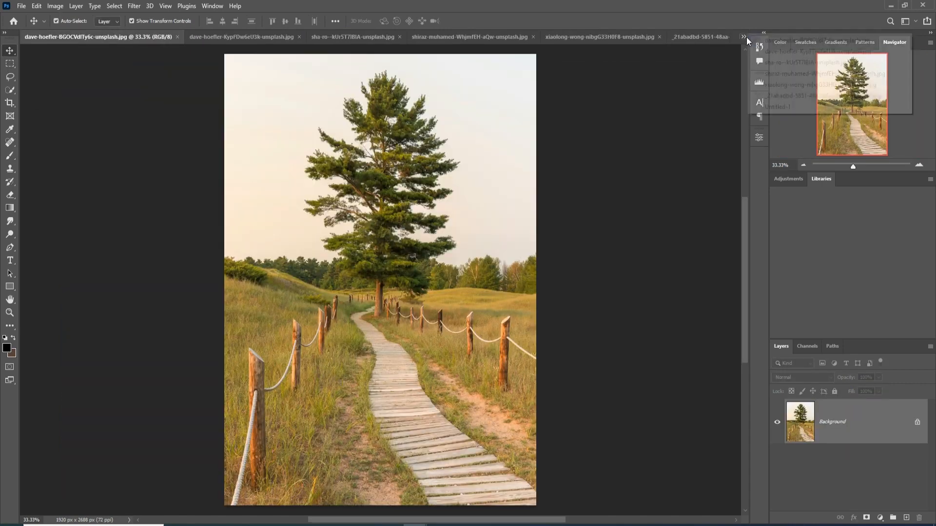
left_click(789, 62)
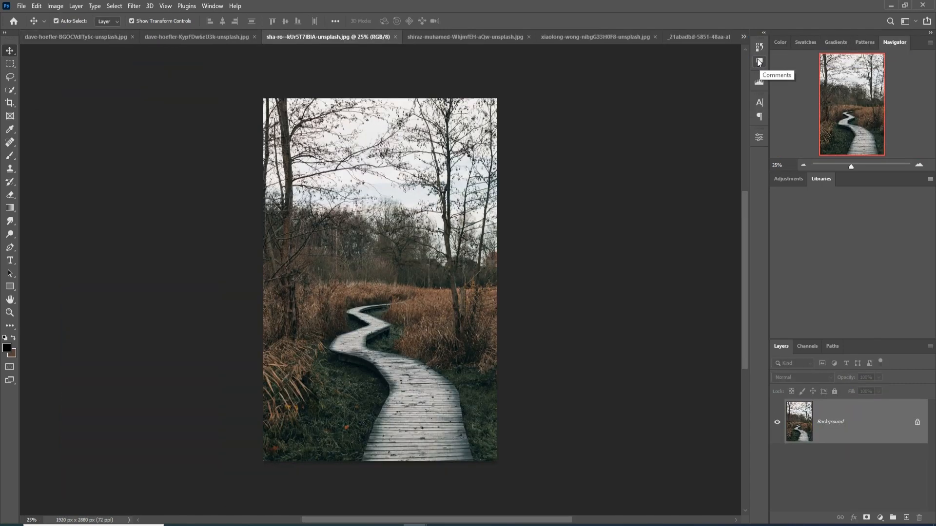
Trace the boardwalk and a margin of grass with a closed Pen path and convert it to a selection
left_click(10, 247)
left_click(341, 463)
left_click(363, 410)
left_click(346, 378)
left_click(322, 365)
left_click(318, 352)
left_click(316, 341)
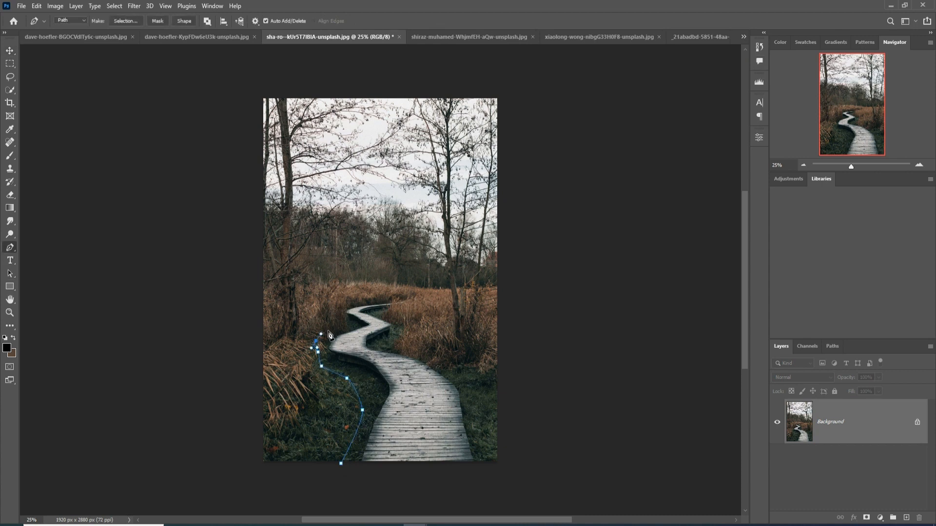
left_click(330, 329)
left_click(339, 323)
left_click(340, 310)
left_click(379, 312)
left_click(384, 314)
left_click(390, 316)
left_click(397, 317)
left_click(400, 324)
left_click(445, 361)
left_click(477, 376)
left_click(481, 385)
left_click(487, 400)
left_click(491, 420)
left_click(496, 441)
left_click(341, 464)
right_click(415, 414)
left_click(433, 229)
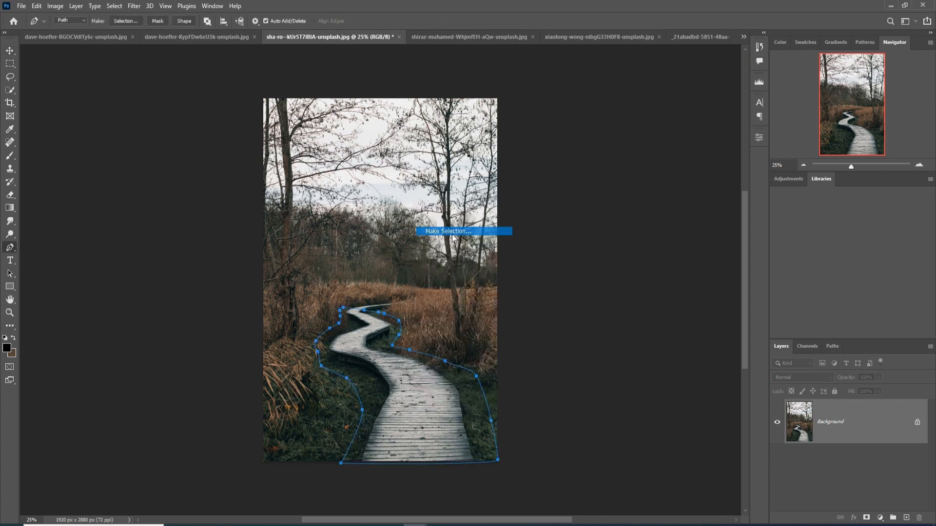
key("Return")
Copy the selected boardwalk into the Untitled-1 document and minimise the source window
left_click(10, 50)
left_click_drag(328, 38, 627, 100)
left_click(706, 37)
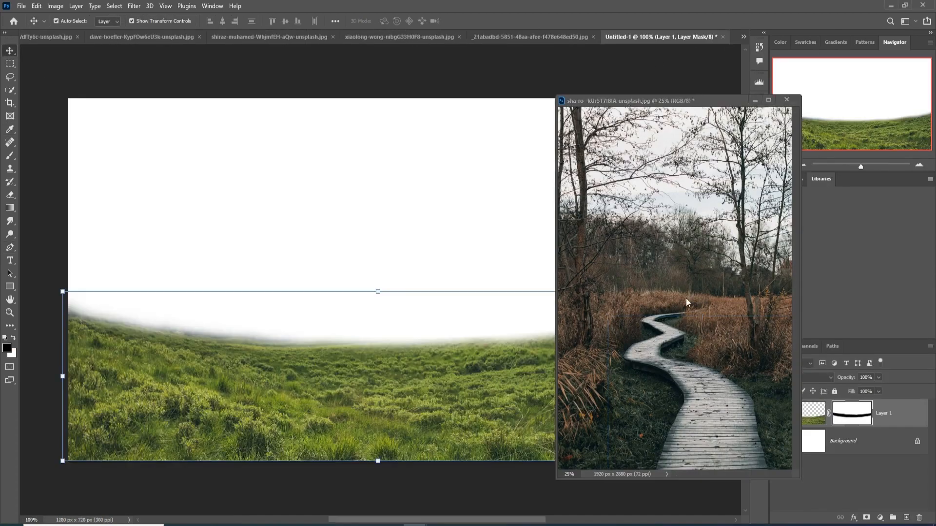
left_click_drag(704, 395, 444, 401)
left_click(754, 100)
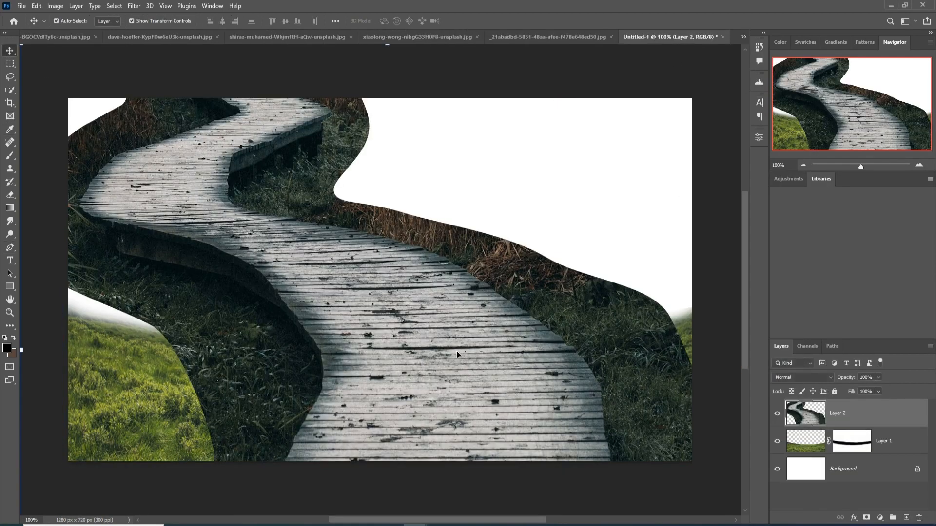
Scale the boardwalk layer to about 32% width and 20% height and place it slightly right of centre on the meadow
left_click_drag(29, 356, 564, 355)
left_click_drag(653, 356, 417, 437)
left_click_drag(431, 510, 365, 429)
left_click_drag(454, 413, 507, 412)
left_click_drag(310, 416, 281, 414)
left_click_drag(507, 411, 517, 411)
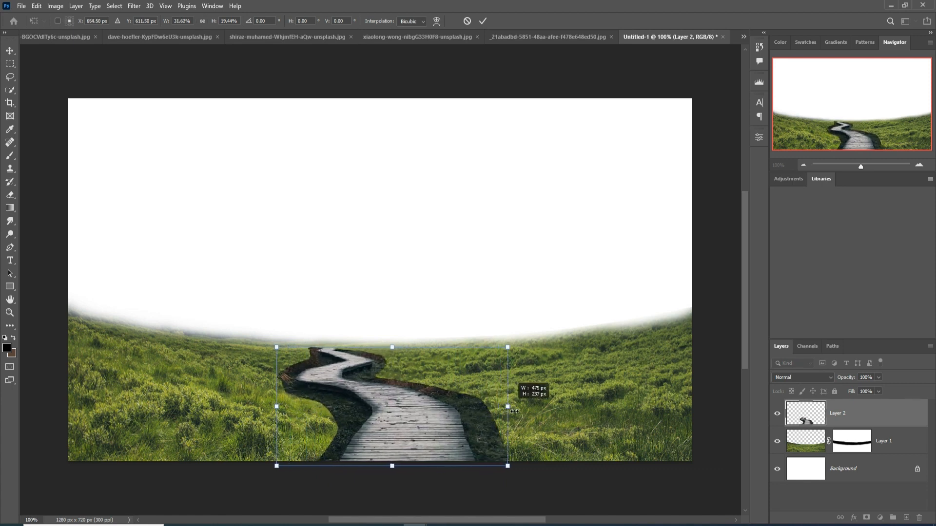
left_click_drag(399, 350, 400, 348)
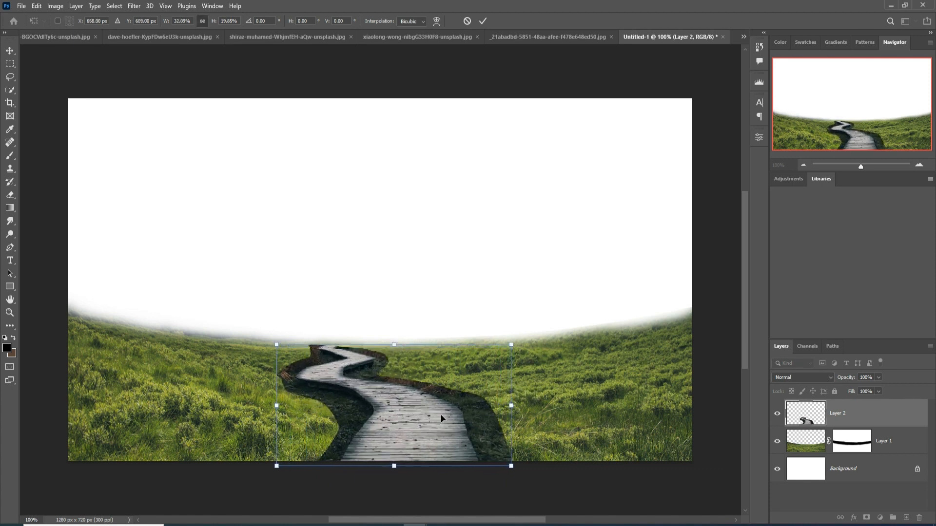
left_click_drag(412, 445, 439, 449)
left_click(482, 21)
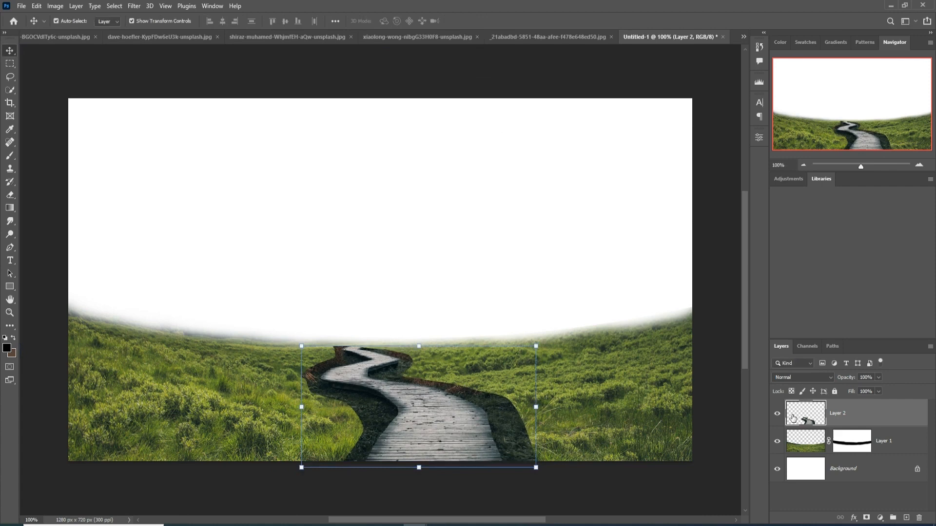
Add a mask to the boardwalk layer and paint out the dark grass on both sides with a soft black brush
left_click(866, 519)
key("b")
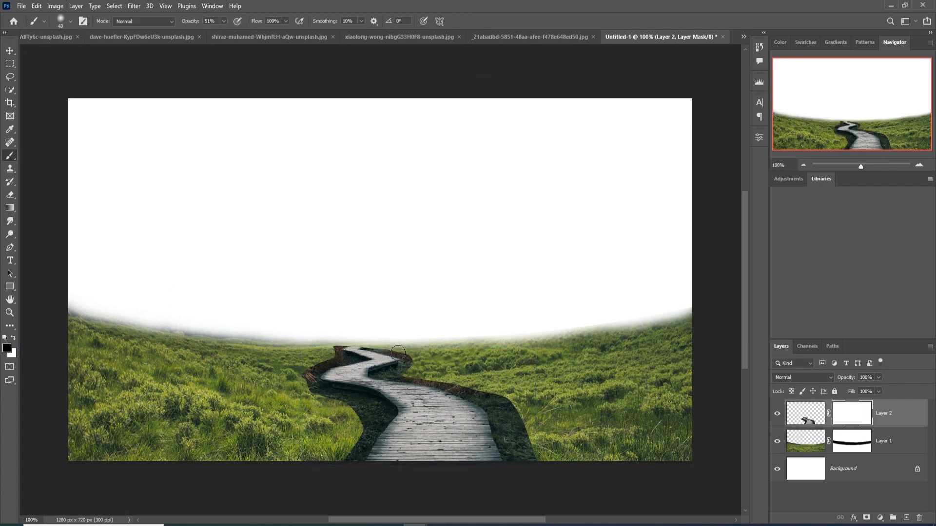
mouse_move(421, 350)
left_mouse_down()
mouse_move(362, 353)
mouse_move(422, 366)
mouse_move(398, 358)
mouse_move(408, 373)
mouse_move(384, 381)
mouse_move(465, 387)
mouse_move(489, 399)
mouse_move(452, 393)
mouse_move(524, 411)
mouse_move(504, 401)
mouse_move(532, 421)
mouse_move(549, 464)
mouse_move(533, 433)
mouse_move(539, 461)
mouse_move(497, 405)
mouse_move(494, 412)
mouse_move(524, 469)
mouse_move(547, 466)
left_mouse_up()
key("p")
key("b")
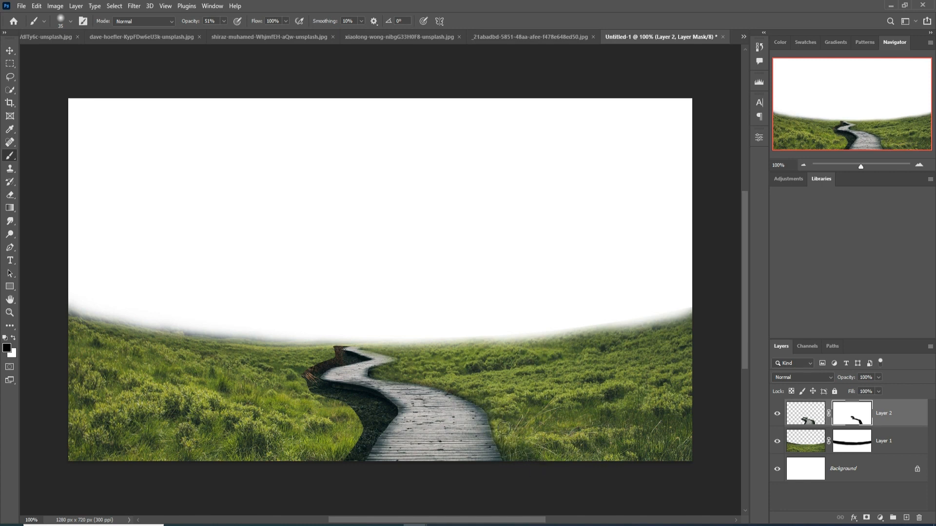
left_click_drag(490, 409, 449, 391)
mouse_move(383, 426)
left_mouse_down()
mouse_move(366, 415)
mouse_move(296, 404)
mouse_move(358, 417)
mouse_move(305, 376)
mouse_move(313, 375)
mouse_move(313, 395)
mouse_move(328, 368)
mouse_move(351, 365)
mouse_move(340, 362)
mouse_move(316, 387)
mouse_move(392, 422)
mouse_move(342, 474)
mouse_move(375, 408)
mouse_move(316, 399)
left_mouse_up()
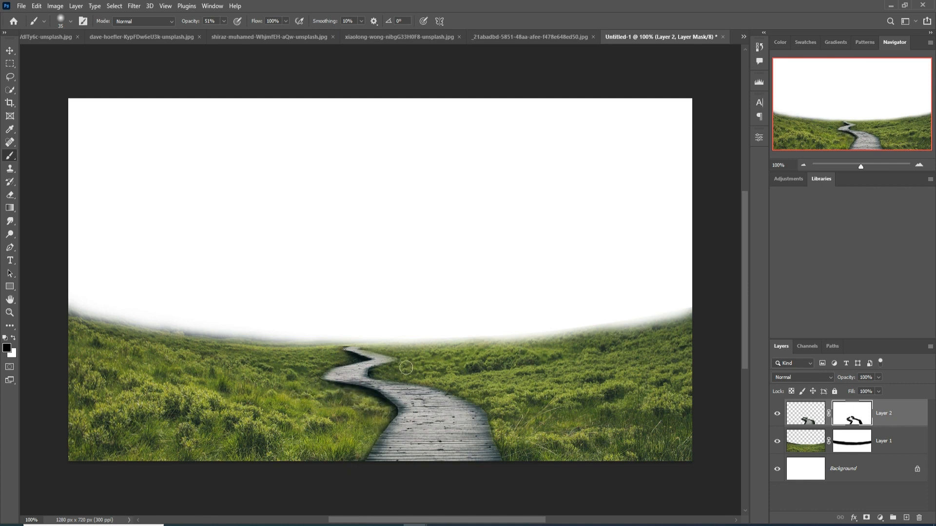
Lower the brush opacity to 34% and soften the boardwalk's edges on its mask
left_click(225, 23)
left_click(401, 372)
mouse_move(348, 371)
left_mouse_down()
mouse_move(372, 366)
mouse_move(354, 365)
mouse_move(329, 382)
mouse_move(399, 424)
left_mouse_up()
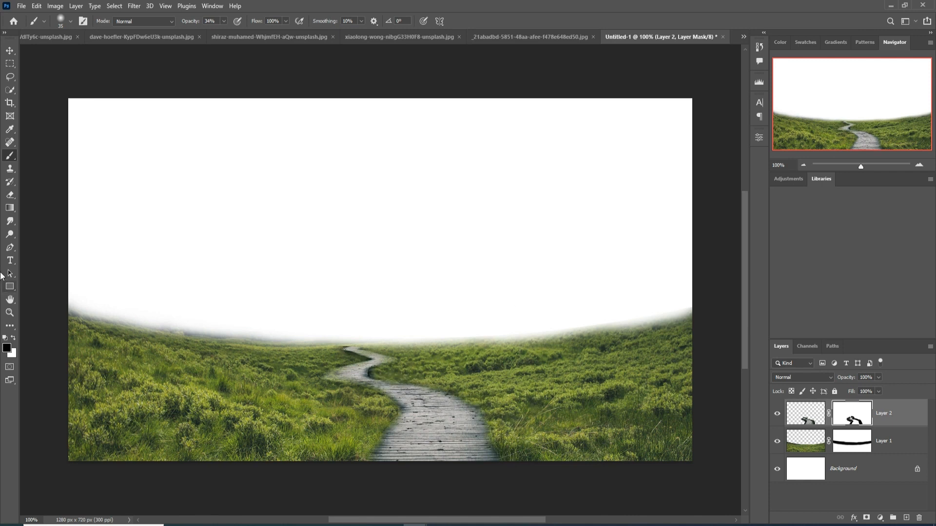
Add a Hue/Saturation adjustment clipped to the boardwalk layer and shift its hue toward negative values
left_click(10, 50)
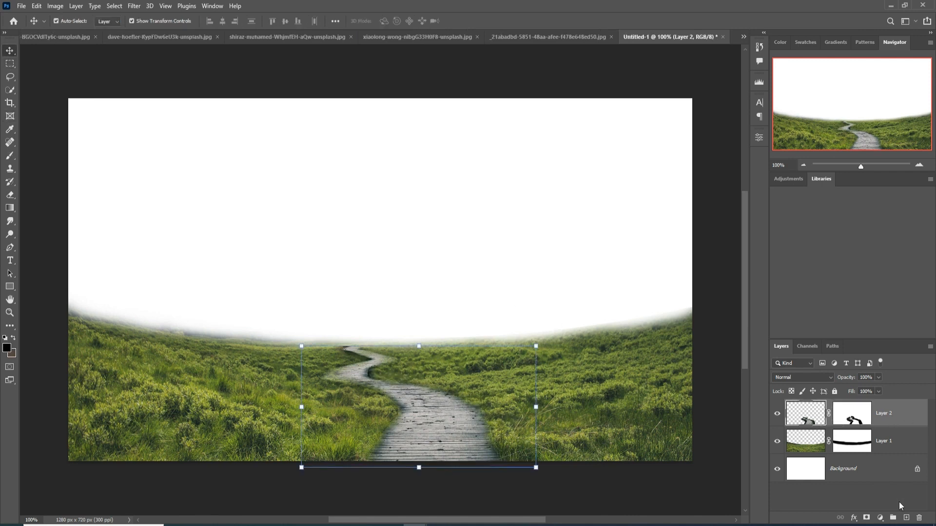
left_click(880, 518)
left_click(872, 430)
left_click(703, 304)
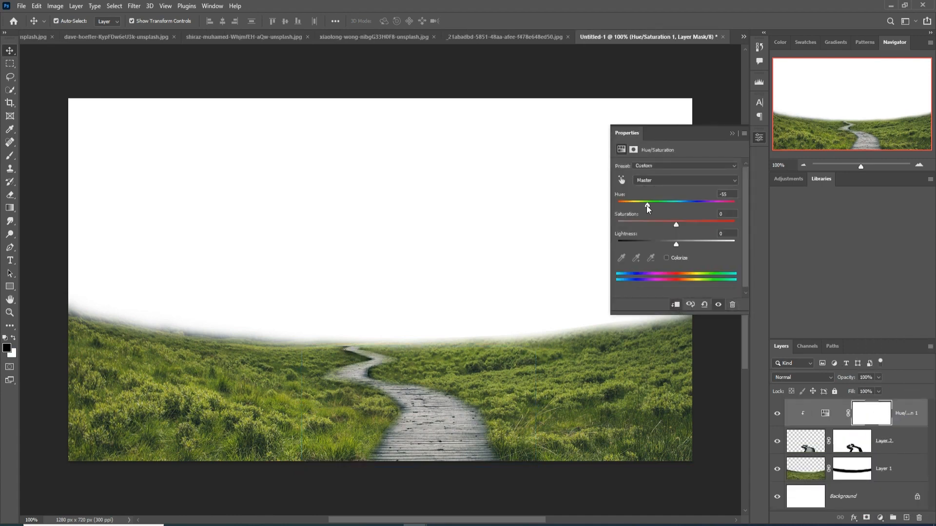
left_click_drag(646, 206, 598, 207)
left_click(732, 133)
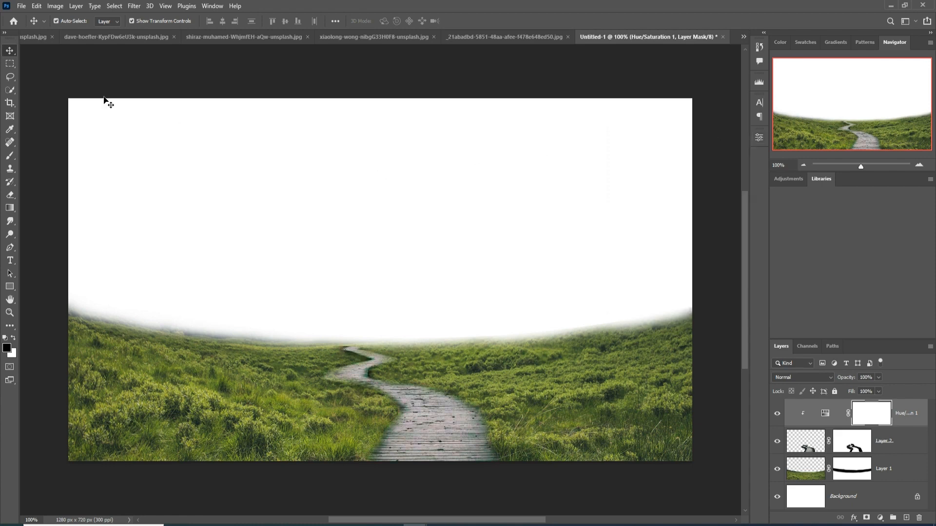
Switch to the orange photo and begin a Pen tool path along the front orange's upper-right edge
left_click(458, 37)
left_click(430, 38)
key("p")
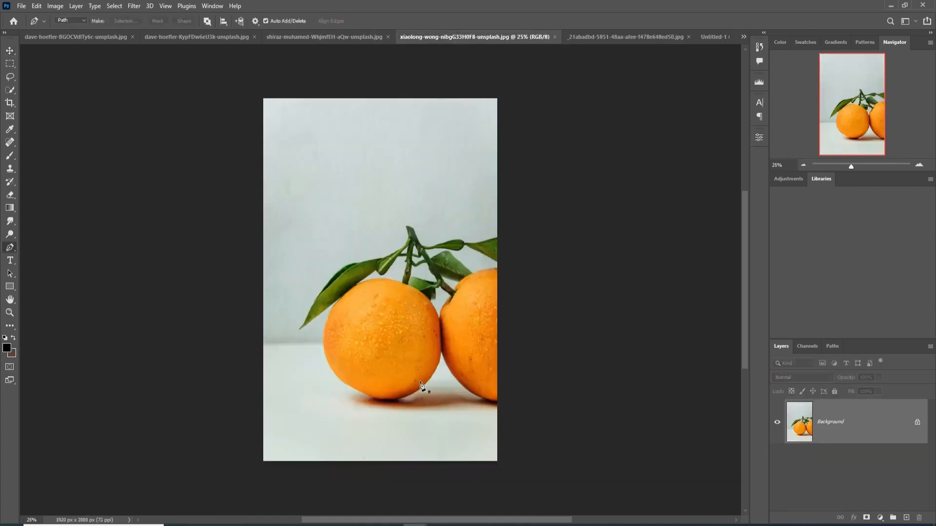
key("ctrl+plus")
key("ctrl+plus")
key("ctrl+plus")
key("ctrl+plus")
key("ctrl+plus")
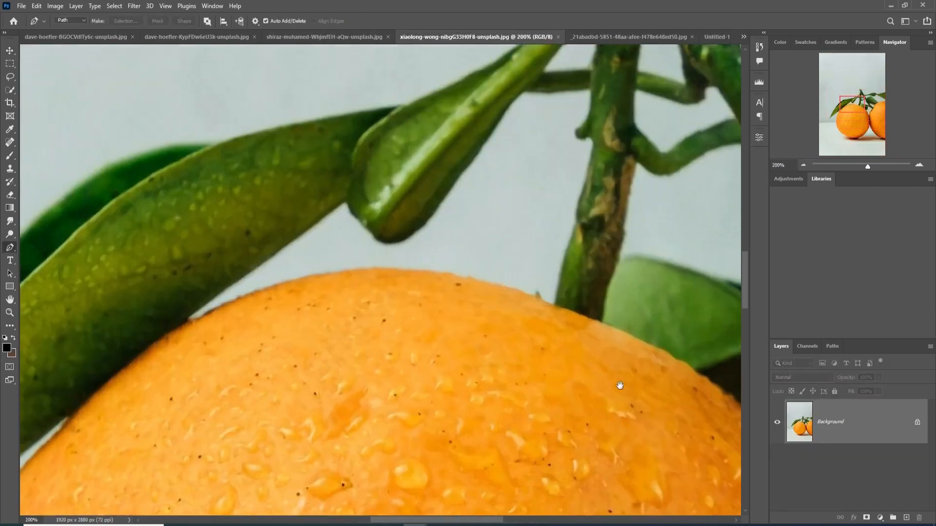
left_click_drag(620, 385, 427, 151)
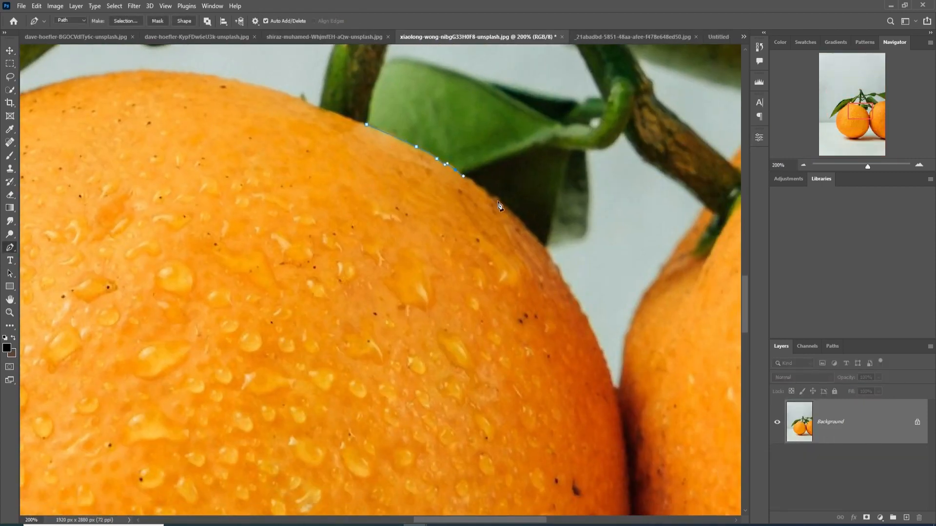
left_click_drag(498, 202, 515, 215)
left_click_drag(548, 254, 563, 282)
Continue the path down the front orange's right side, past where it touches the second orange
left_click_drag(626, 442, 574, 176)
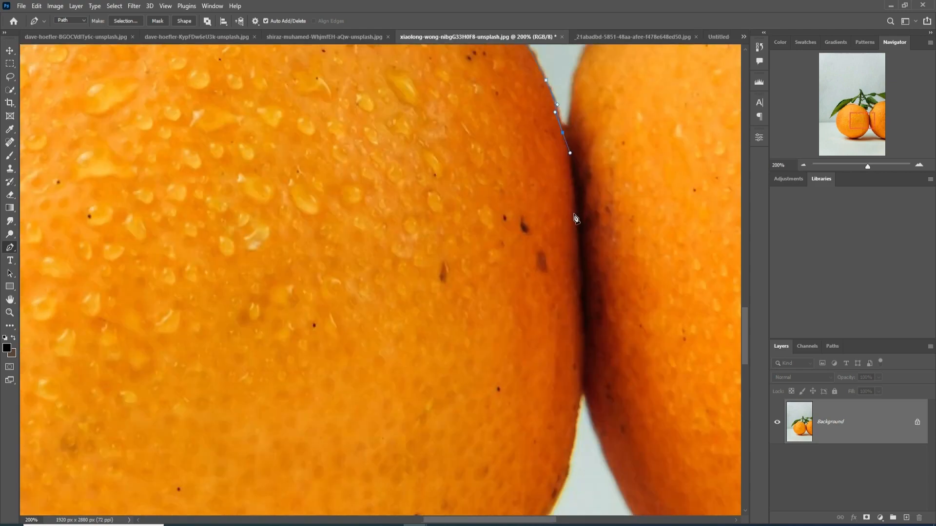
left_click_drag(577, 221, 580, 257)
left_click_drag(582, 344, 578, 386)
left_click_drag(573, 427, 571, 446)
Extend the path around the orange's lower-right curve and along its underside above the shadow
left_click_drag(575, 459, 595, 263)
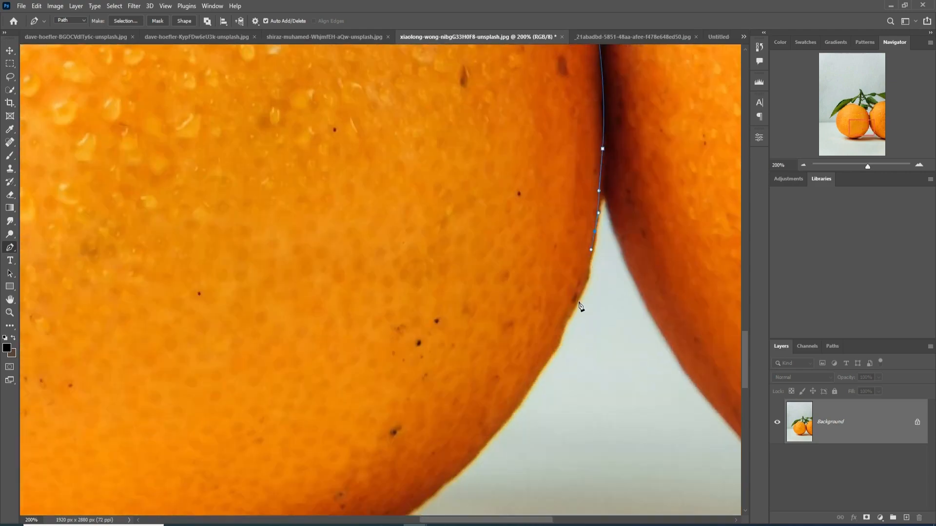
left_click_drag(524, 390, 512, 405)
left_click_drag(513, 405, 592, 210)
left_click(537, 278)
left_click_drag(480, 320, 454, 340)
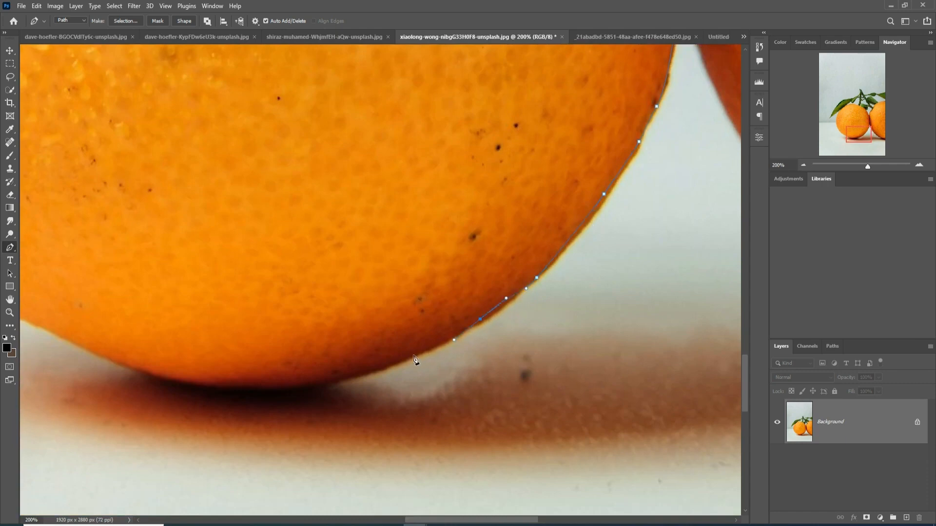
left_click_drag(363, 373, 328, 384)
left_click_drag(229, 385, 194, 385)
left_click_drag(112, 363, 87, 354)
Trace the path up the orange's lower-left edge from its underside
left_click_drag(165, 333, 484, 300)
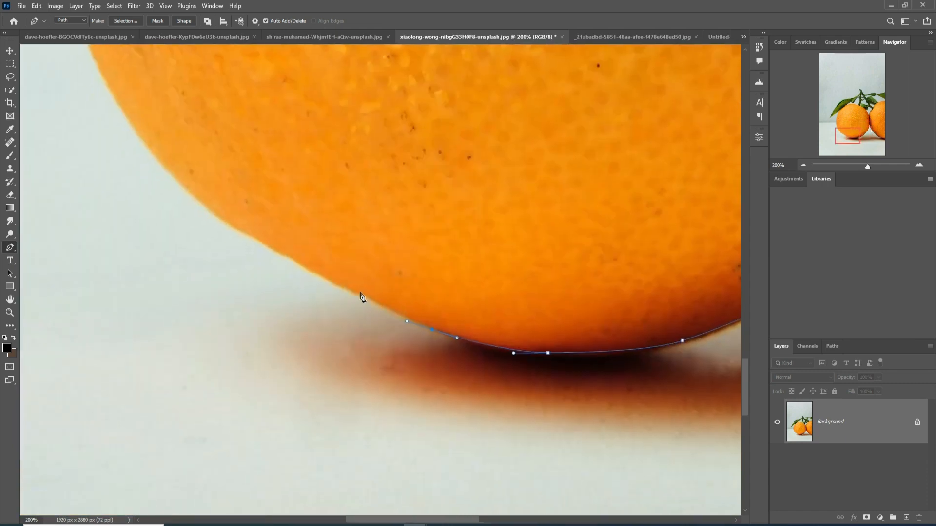
left_click_drag(357, 292, 335, 281)
left_click_drag(272, 246, 250, 231)
left_click_drag(201, 200, 186, 183)
Continue the path up the orange's left side to just below the large leaf
left_click_drag(140, 134, 290, 313)
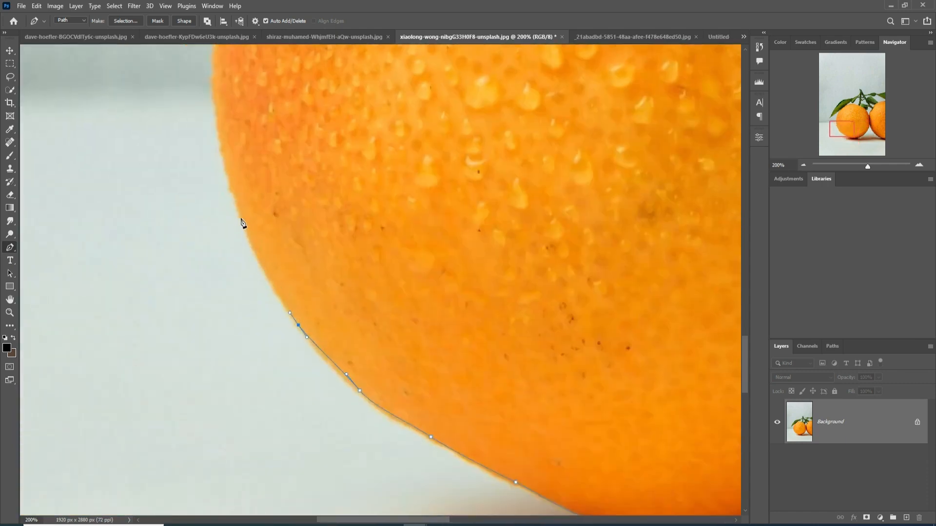
left_click_drag(240, 213, 224, 164)
left_click_drag(213, 88, 287, 310)
left_click_drag(289, 232, 293, 211)
left_click_drag(315, 138, 326, 113)
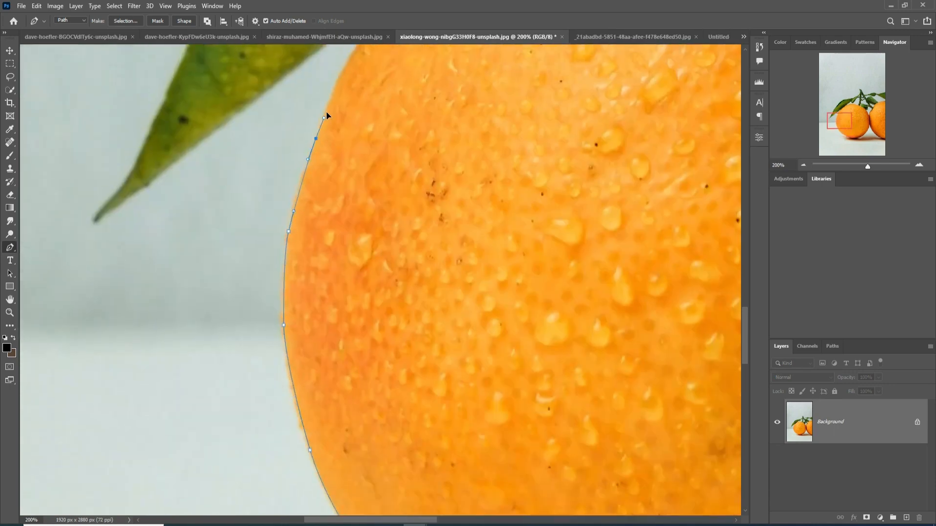
Trace the path around the large leaf's tip and up the outer edge of the leaf behind it
left_click_drag(345, 65, 357, 315)
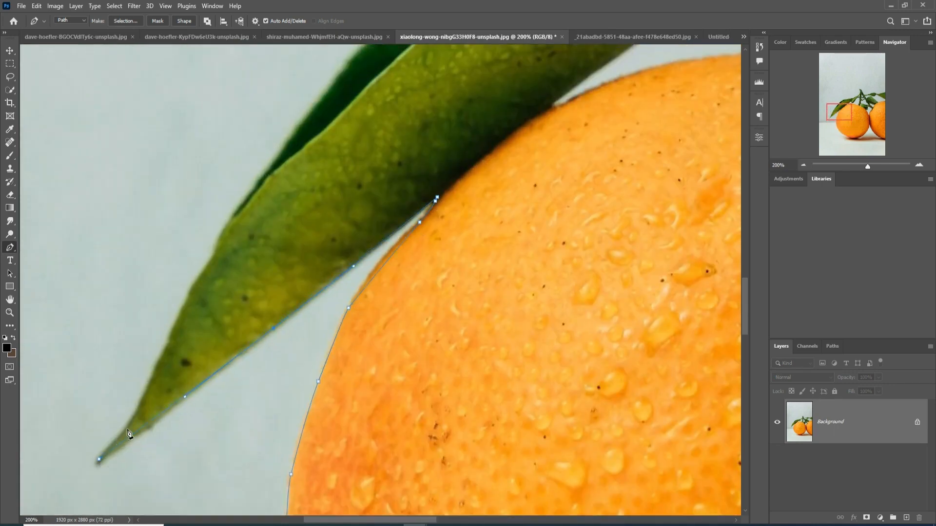
left_click(175, 321)
left_click_drag(200, 274, 213, 252)
left_click(174, 321, "ctrl")
left_click_drag(237, 209, 250, 193)
left_click_drag(321, 97, 326, 89)
left_click_drag(327, 90, 219, 277)
left_click_drag(271, 217, 292, 198)
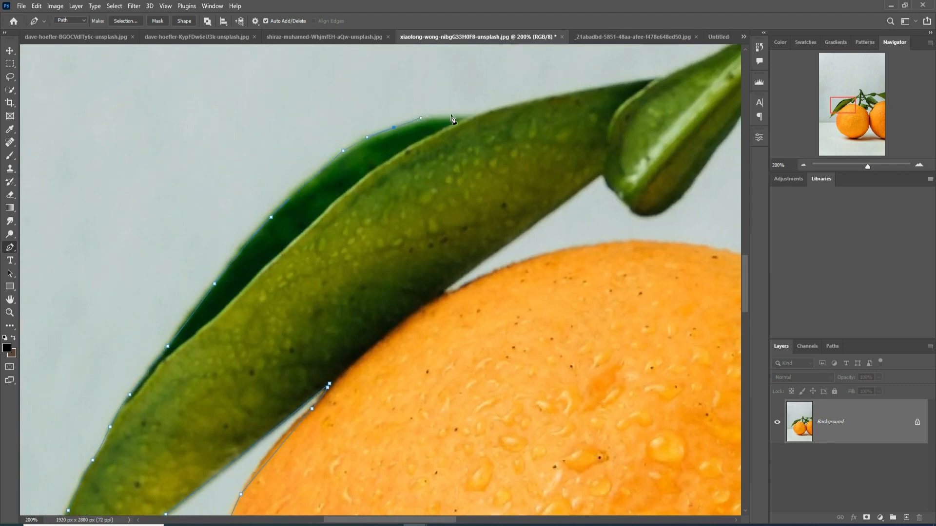
Extend the path along the large leaf's upper edge and onto the small folded leaf
left_click_drag(457, 114, 493, 110)
left_click_drag(573, 92, 585, 90)
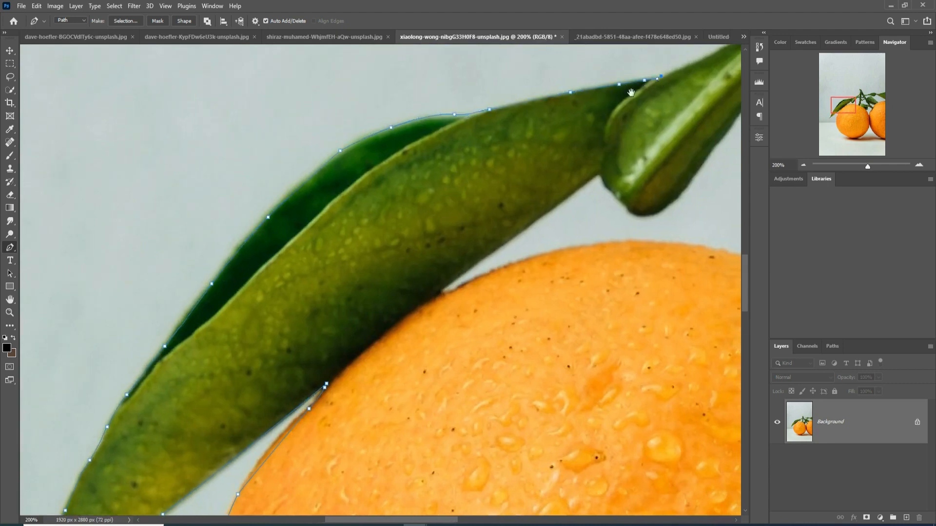
left_click_drag(648, 85, 350, 168)
left_click_drag(458, 97, 468, 92)
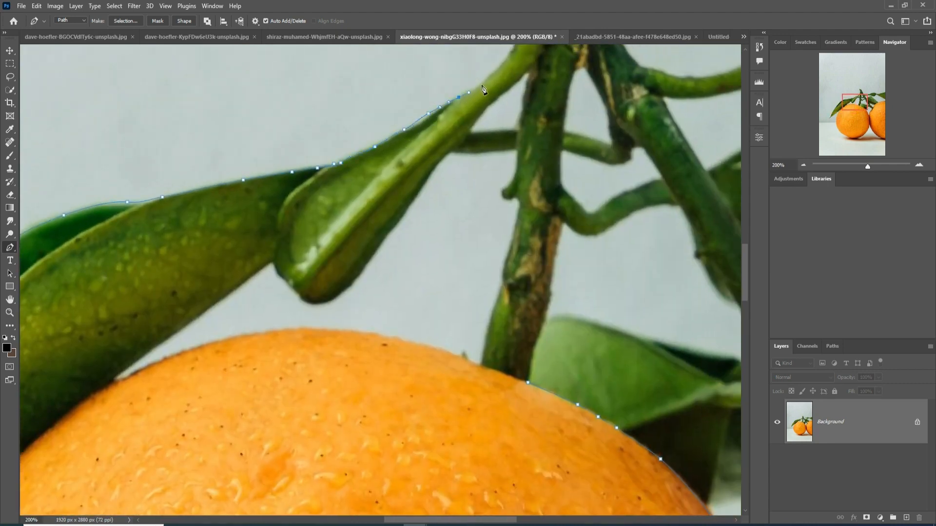
Trace the path around the stem's tip and down the main stem's right side, closing it at the orange
left_click_drag(518, 59, 426, 255)
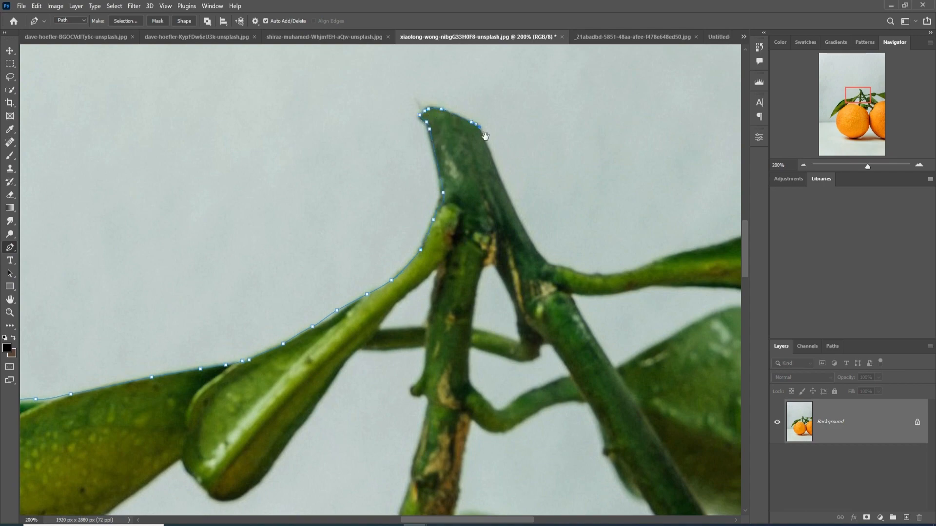
left_click_drag(497, 187, 484, 139)
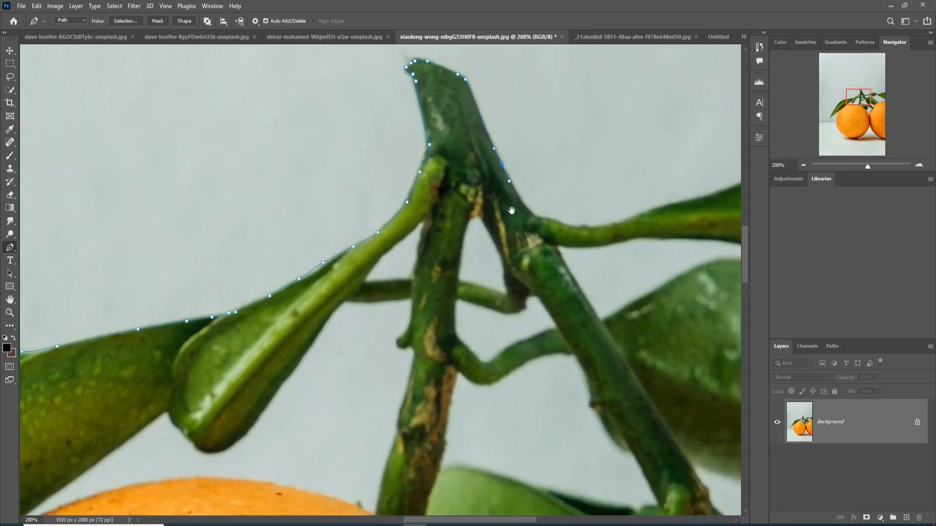
left_click_drag(511, 210, 404, 158)
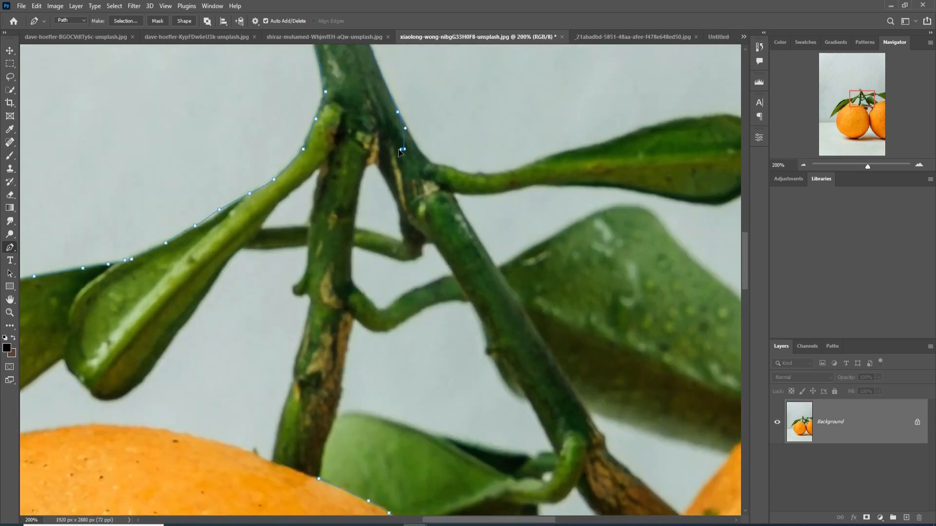
left_click(368, 161)
left_click(348, 264)
left_click(352, 288)
left_click(355, 318)
Turn the closed path into a selection, copy the orange to a new layer, and delete the Background layer
right_click(317, 392)
left_click(341, 200)
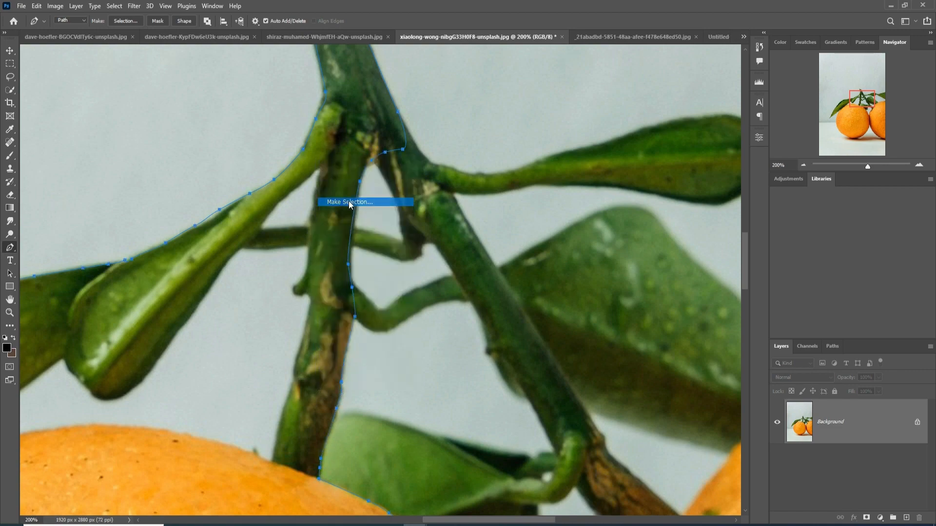
left_click(519, 147)
key("ctrl+j")
left_click(873, 468)
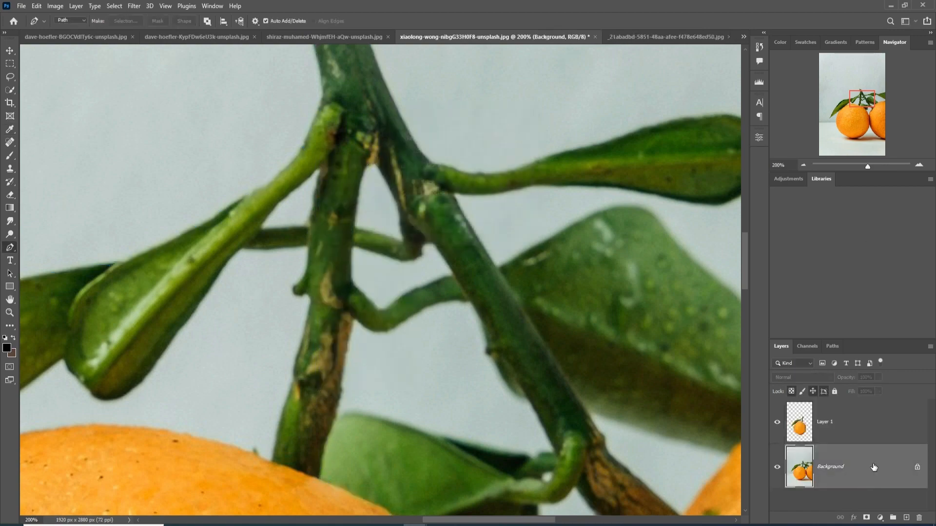
key("Delete")
Start a path around the grey gap above the orange, following the large leaf's underside and the orange's top edge
left_click_drag(299, 303, 735, 169)
scroll(434, 198, "down", 1)
left_click(490, 186)
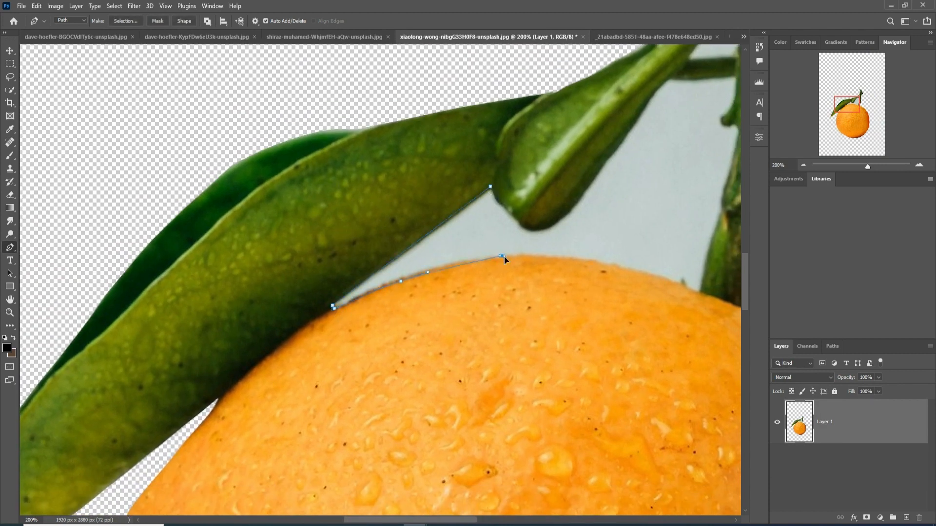
left_click_drag(593, 260, 610, 264)
left_click_drag(662, 276, 675, 283)
left_click(735, 140)
Close the gap's path along the stem and small leaf, then select and delete the grey background inside it with 0 feather
left_click_drag(735, 142, 583, 250)
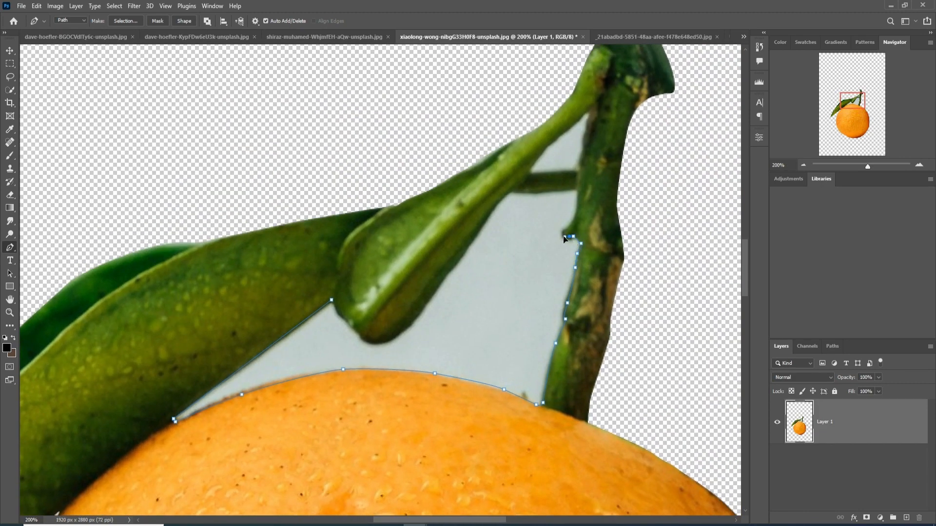
left_click(490, 213)
left_click_drag(443, 276, 439, 280)
left_click_drag(411, 324, 401, 332)
right_click(460, 348)
left_click(518, 147)
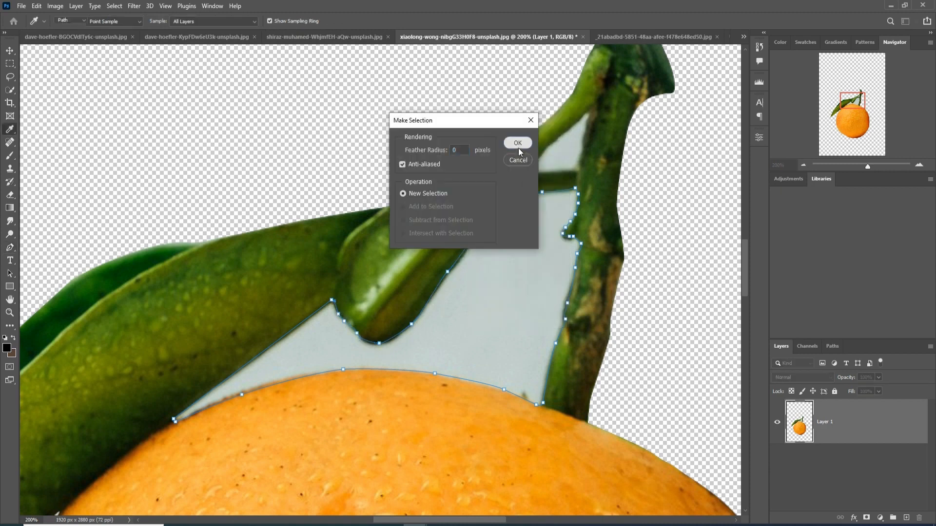
left_click(518, 148)
key("Delete")
Trace a closed path around the small triangular grey gap between the small leaf, side twig and main stem
left_click(590, 110)
left_click(578, 121)
left_click(560, 134)
left_click(549, 145)
left_click(539, 158)
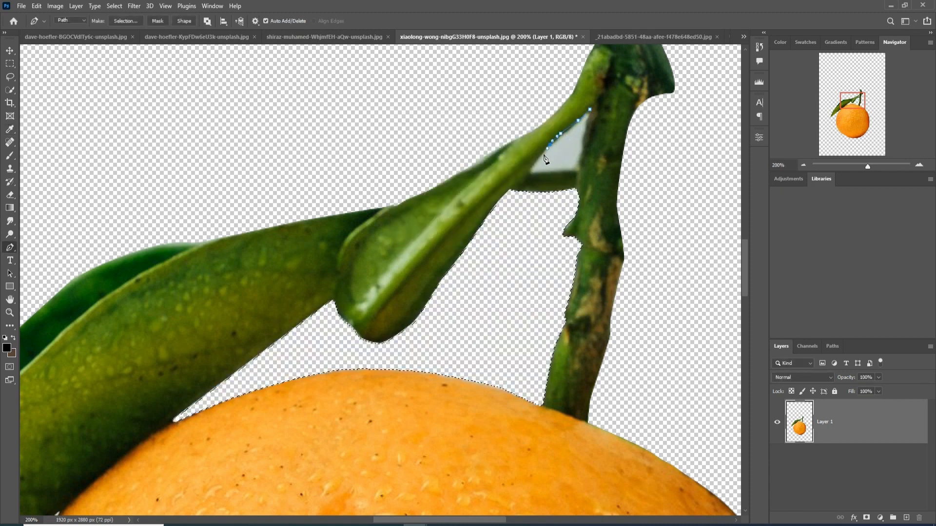
left_click(531, 170)
left_click(547, 171)
left_click(566, 171)
left_click_drag(578, 170, 580, 167)
left_click(582, 155)
left_click(582, 142)
left_click(587, 124)
left_click(589, 110)
Select the triangular gap from its path, delete its grey background, and clear the selection
right_click(573, 159)
left_click(624, 194)
left_click(518, 147)
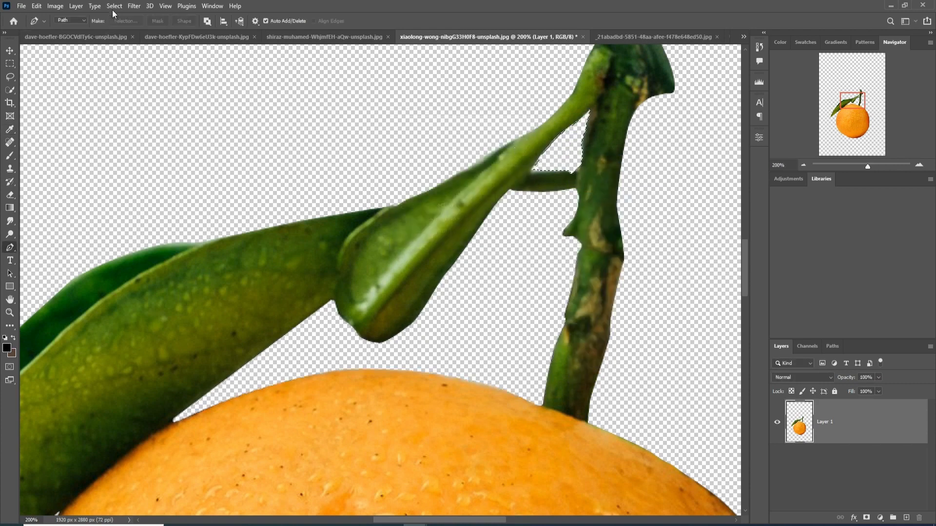
key("ctrl+d")
Float the orange cutout's document window, copy the orange into Untitled-1, and minimize the floating window
key("v")
key("ctrl+minus")
key("ctrl+minus")
key("ctrl+minus")
key("ctrl+minus")
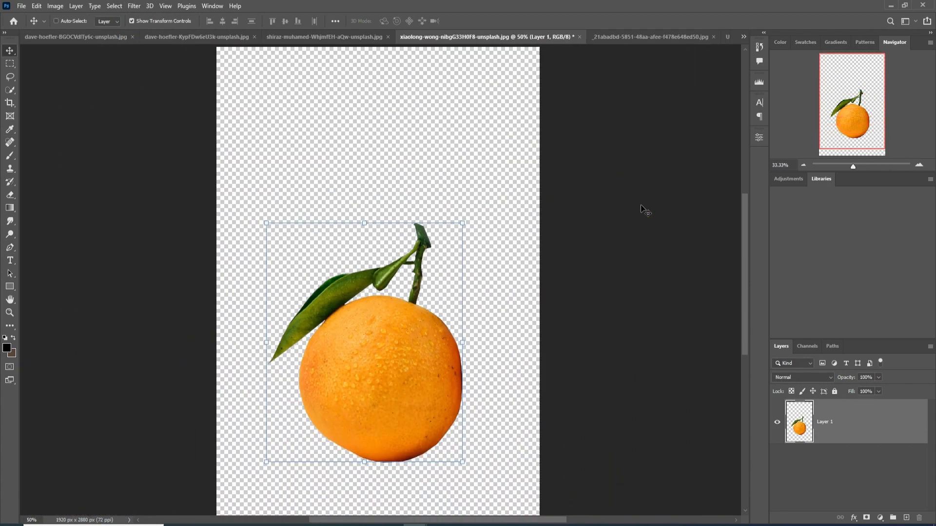
left_click_drag(508, 37, 521, 58)
left_click(643, 37)
left_click_drag(581, 383, 314, 318)
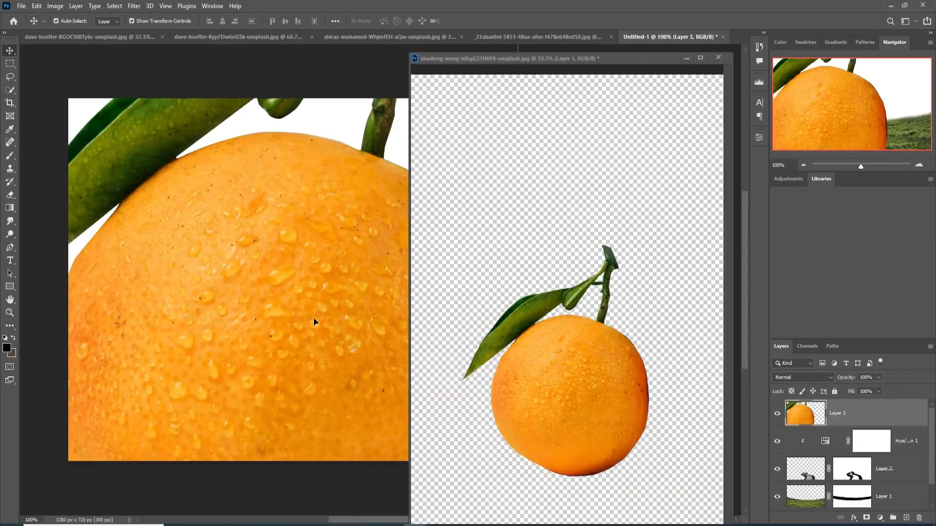
left_click(685, 59)
Scale the orange layer down to about 33% and position it above the start of the boardwalk
left_click_drag(519, 341, 207, 341)
left_click_drag(195, 344, 453, 323)
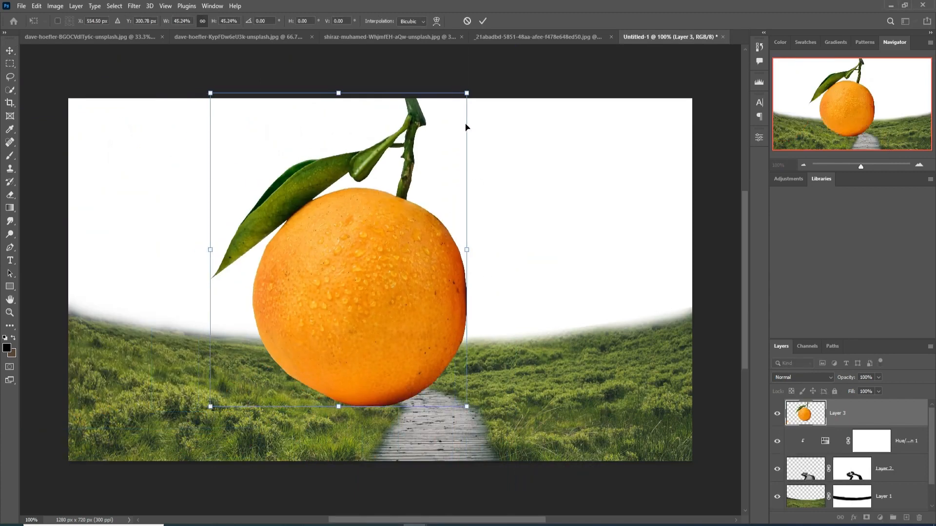
left_click_drag(472, 100, 400, 179)
left_click_drag(395, 268, 429, 225)
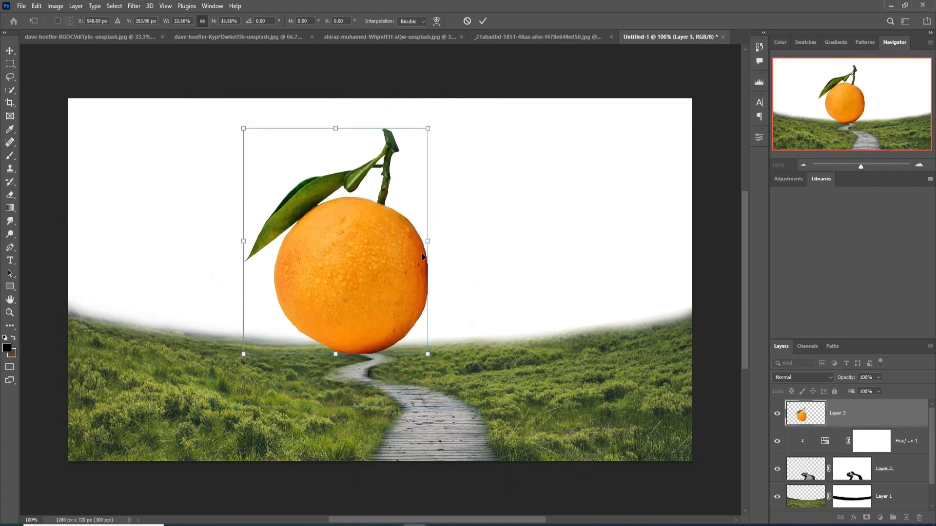
Rotate the orange to about -25.25°, scale it to 29.47%, and seat it at the far end of the boardwalk
left_click_drag(448, 365, 473, 312)
left_click_drag(367, 256, 364, 273)
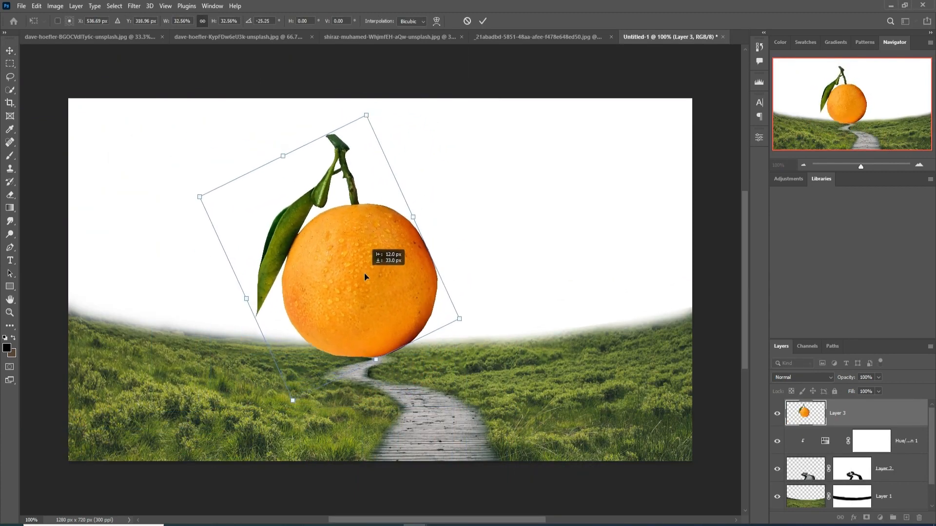
left_click_drag(372, 120, 369, 149)
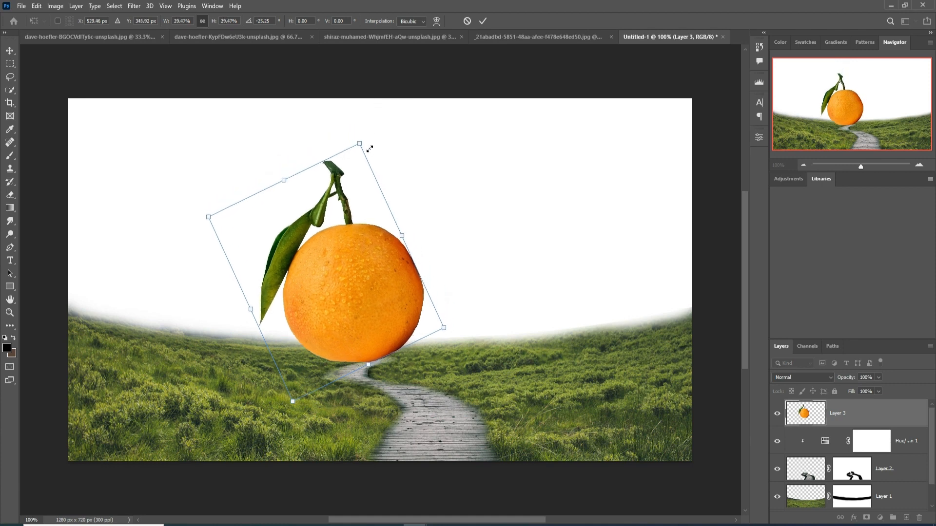
mouse_move(372, 308)
left_mouse_down()
mouse_move(378, 295)
mouse_move(390, 304)
mouse_move(375, 316)
mouse_move(390, 308)
left_mouse_up()
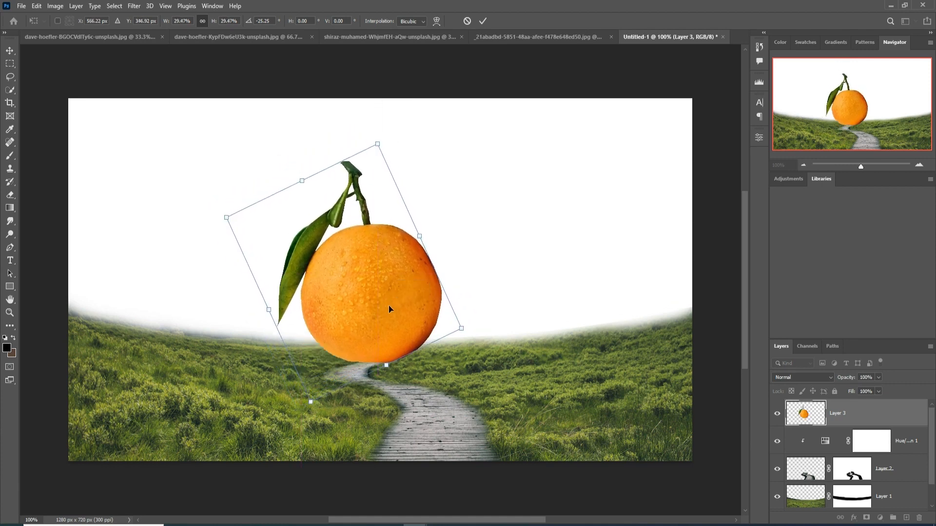
key("Return")
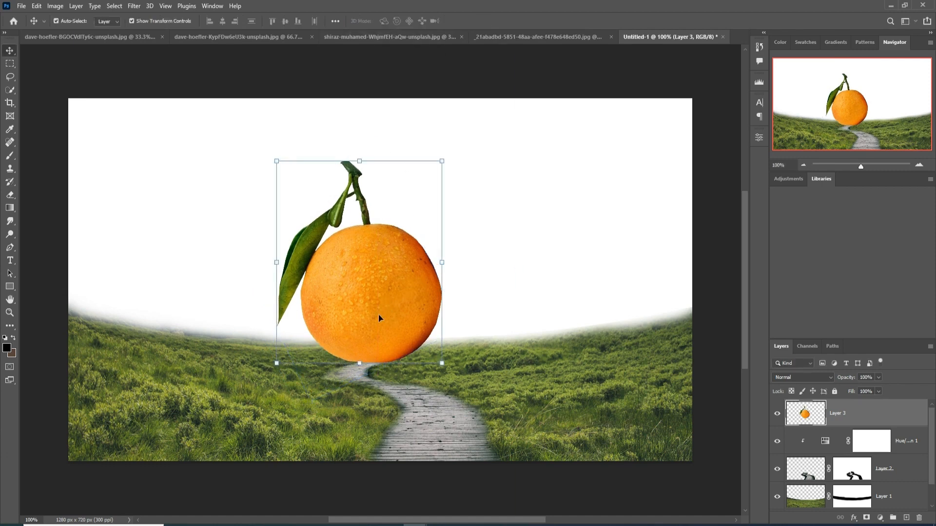
Add a new layer directly beneath the orange layer and paint a soft black contact shadow under the orange
left_click(909, 448)
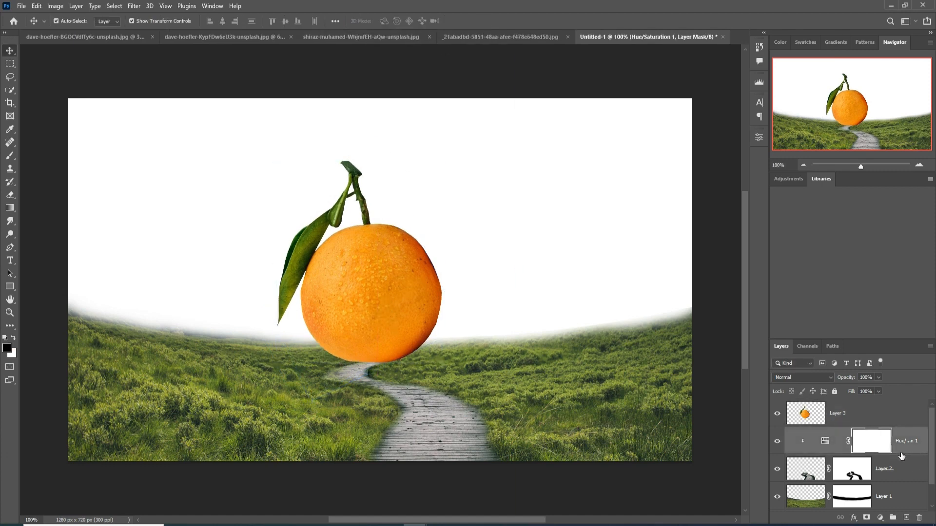
key("ctrl+shift+alt+n")
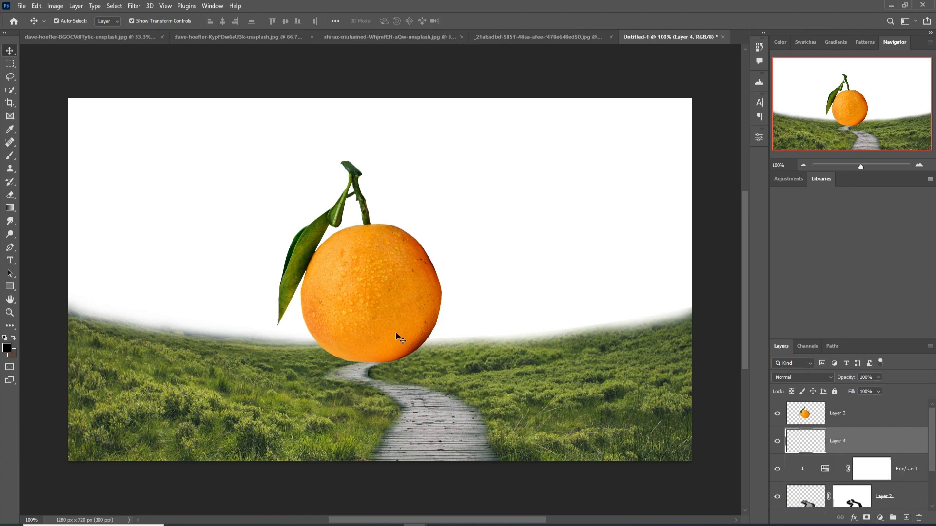
key("b")
left_click(224, 22)
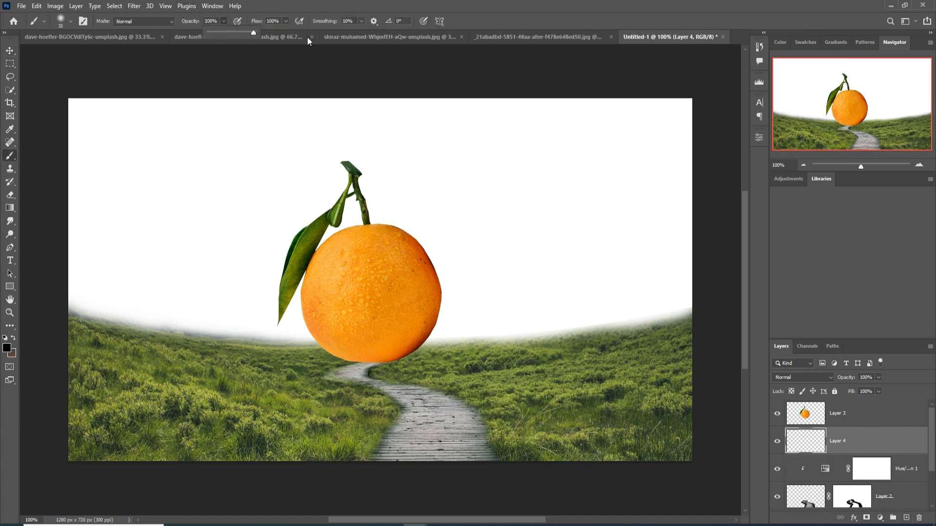
mouse_move(371, 365)
left_mouse_down()
mouse_move(536, 364)
mouse_move(271, 364)
left_mouse_up()
Stretch the painted shadow horizontally to about 954% width and centre it beneath the orange
key("ctrl+t")
left_click_drag(417, 365, 394, 365)
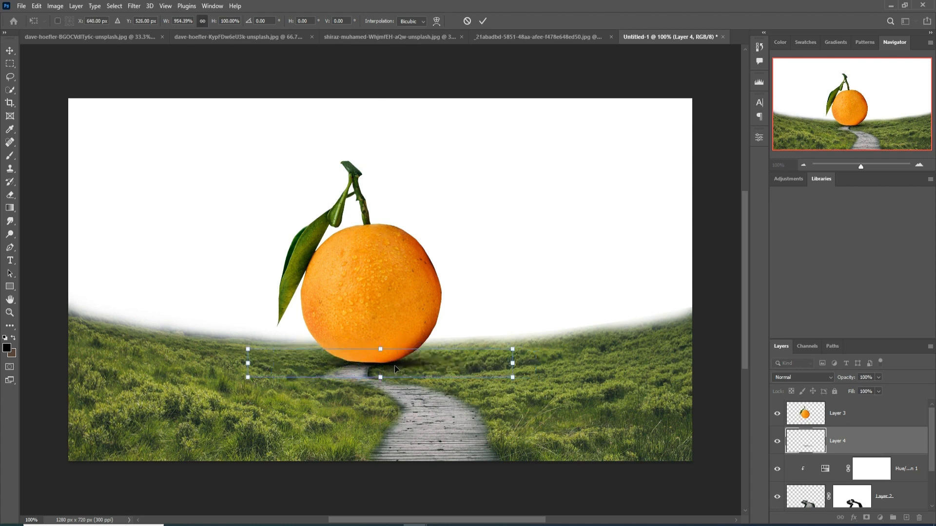
left_click(483, 21)
left_click(404, 296)
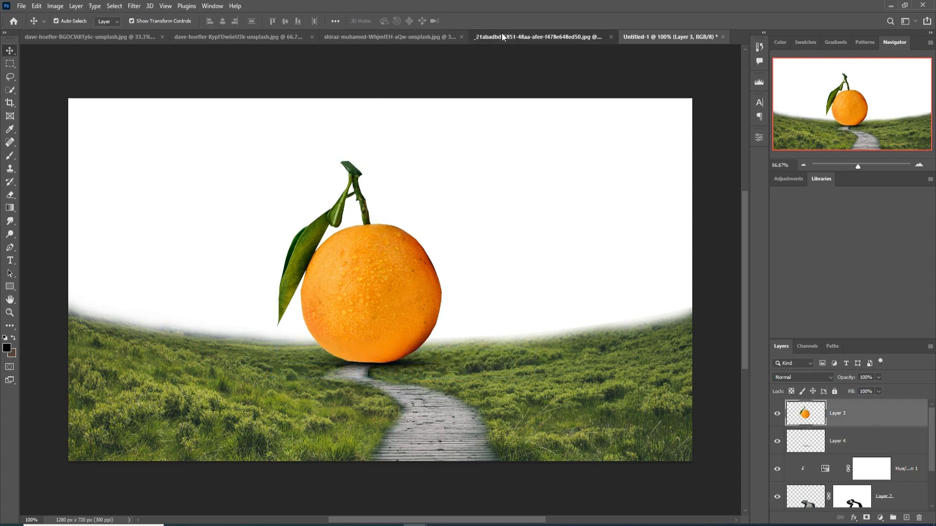
In the blue door photo, trace a closed Pen path around the door frame, including the curved arch above it
left_click(348, 41)
left_click(8, 77)
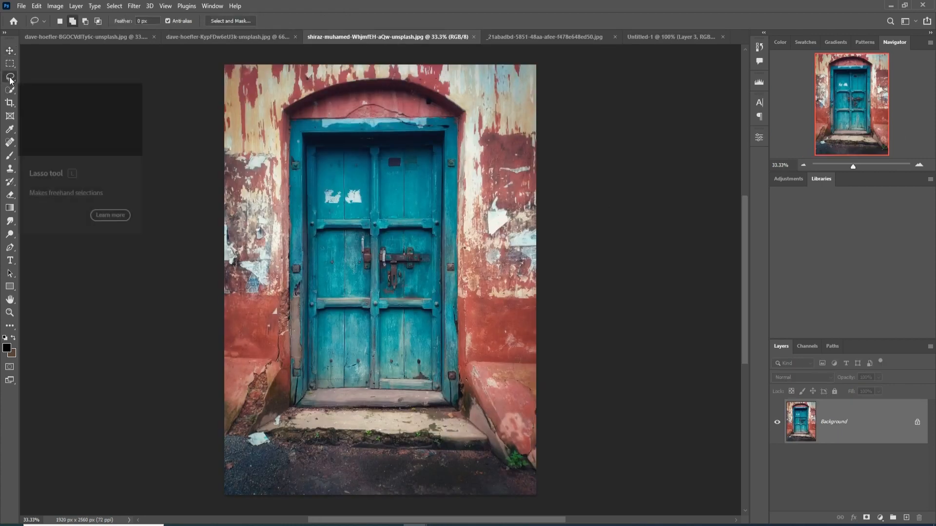
left_click(10, 247)
left_click(290, 411)
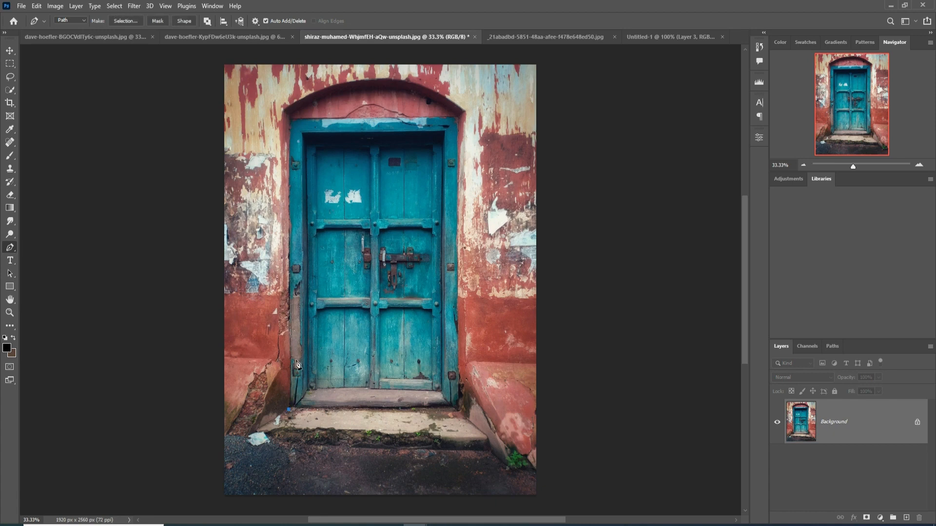
left_click(290, 336)
left_click(288, 255)
left_click(465, 111)
left_click_drag(381, 110, 379, 78)
left_click(465, 179)
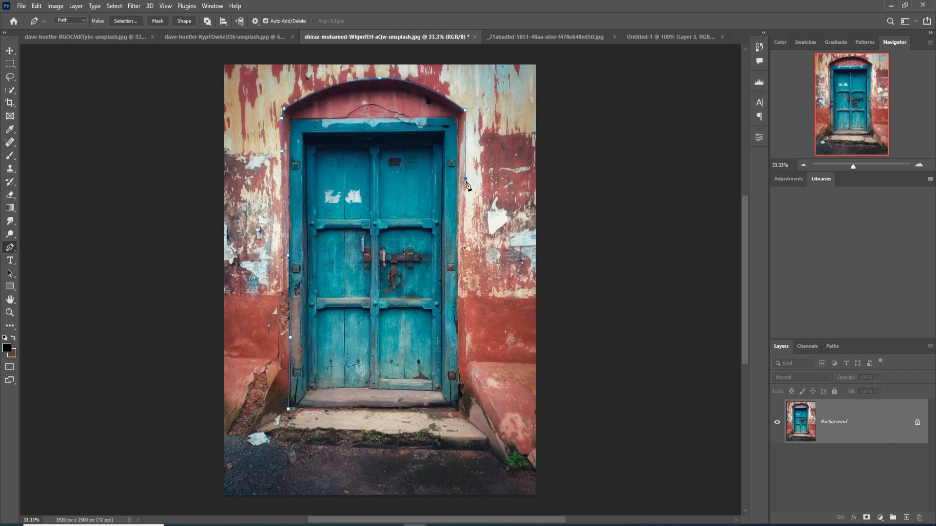
left_click(465, 317)
left_click_drag(461, 407, 463, 415)
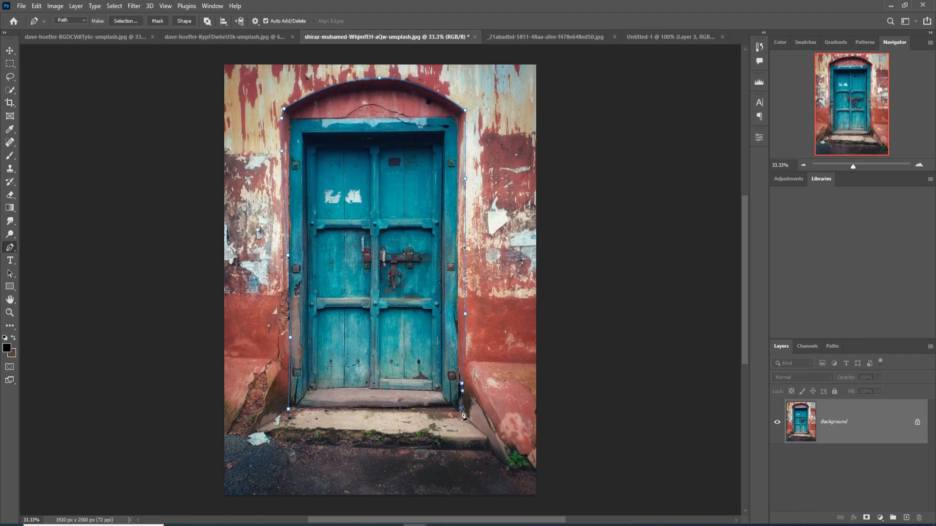
left_click(289, 410)
Turn the closed door path into a selection
right_click(389, 228)
left_click(424, 272)
left_click(516, 143)
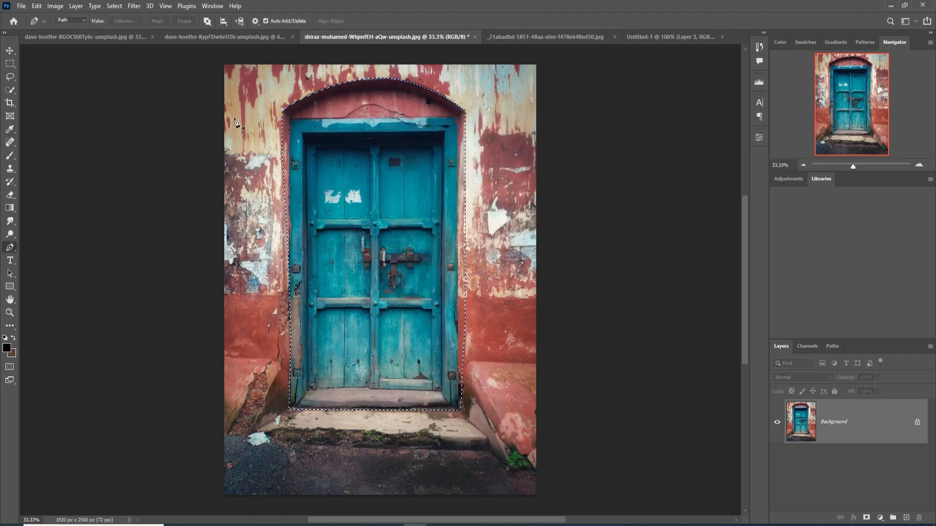
Float the door photo's document window, copy the selected door into Untitled-1, and minimize the floating window
key("v")
left_click_drag(390, 37, 645, 110)
left_click(610, 37)
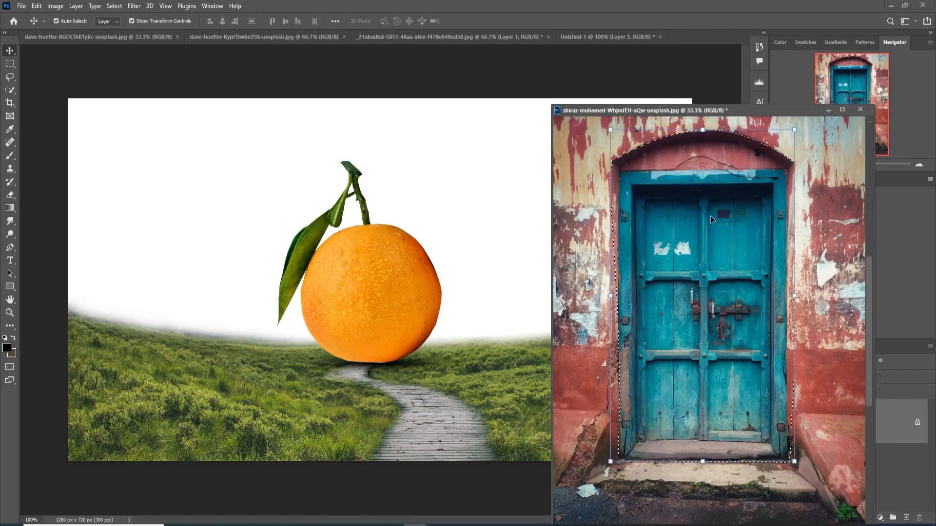
left_click_drag(710, 218, 394, 279)
left_click(828, 110)
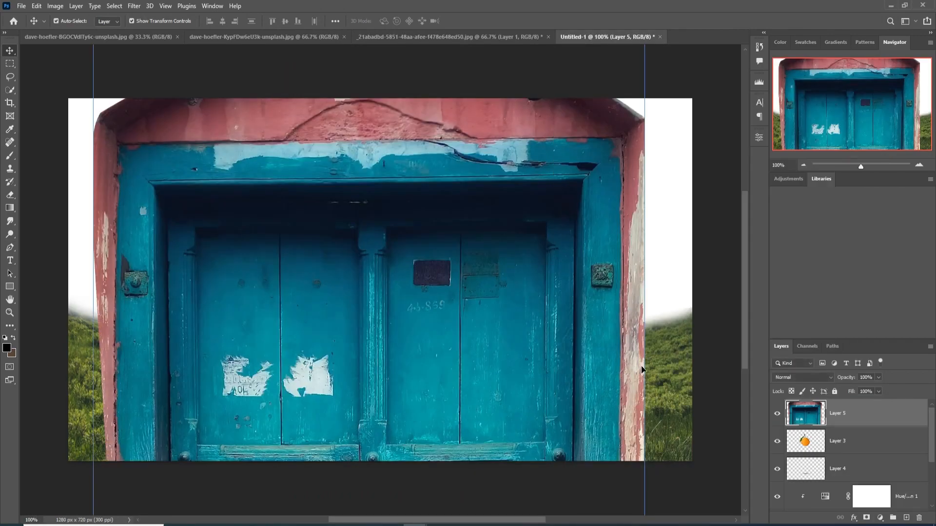
Scale the door down to 7.85% and place it at the base of the orange, where the boardwalk ends
left_click_drag(642, 369, 193, 489)
left_click_drag(179, 457, 430, 274)
left_click_drag(441, 246, 386, 342)
left_click_drag(375, 376, 375, 319)
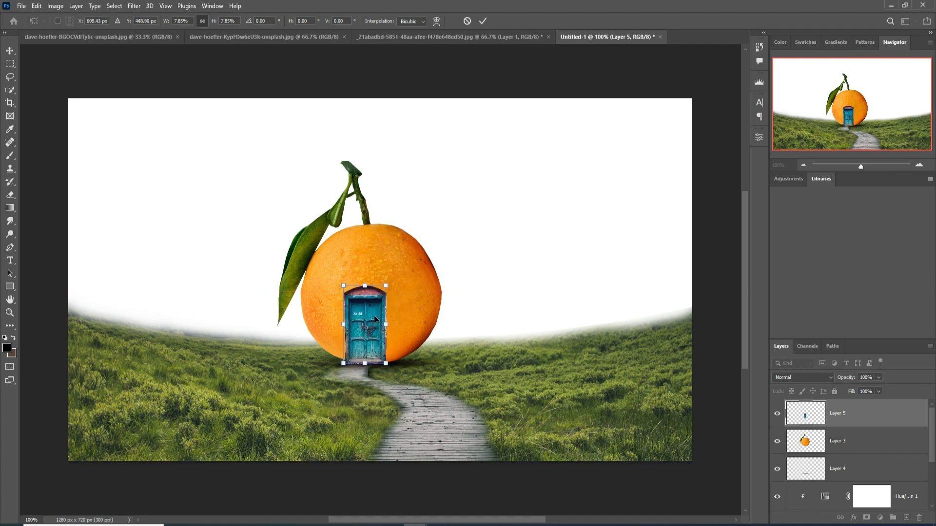
left_click(482, 21)
Warp the door so its sides bulge outward and its base narrows, following the curve of the orange
left_click(37, 7)
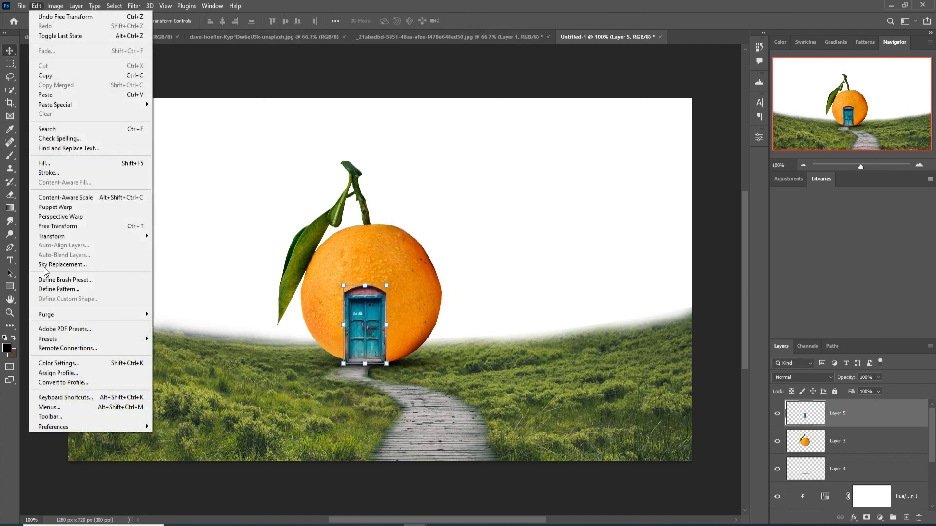
mouse_move(51, 236)
left_click(178, 296)
left_click_drag(388, 334, 340, 333)
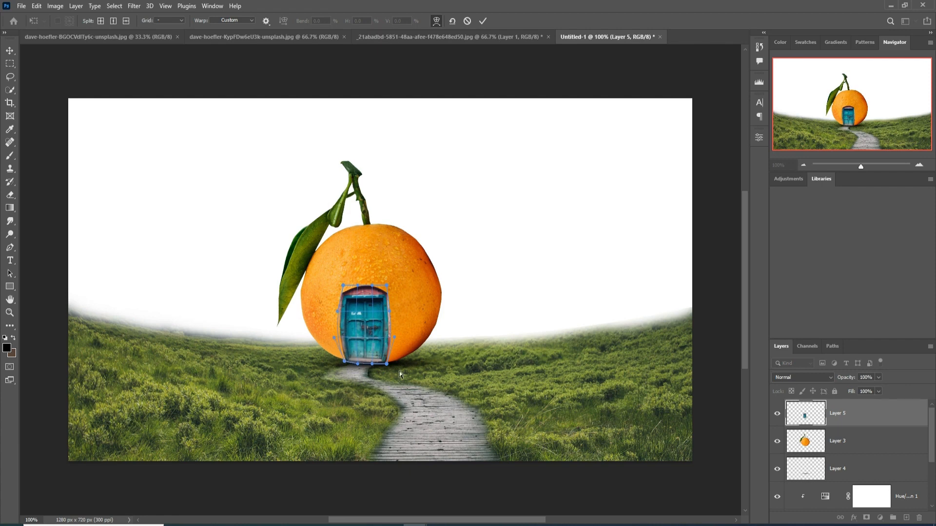
left_click_drag(387, 363, 379, 364)
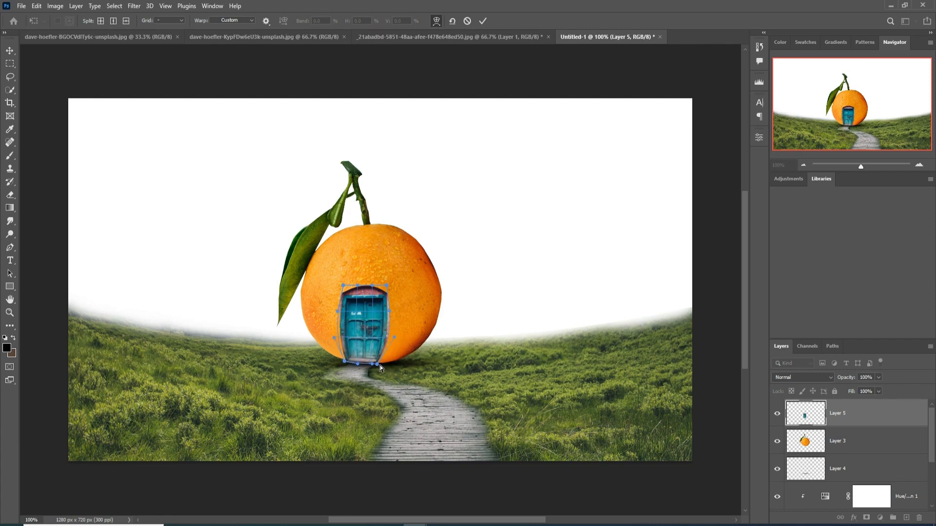
left_click(482, 22)
Add a layer mask to the door layer and get the Brush tool ready with black
left_click(480, 399)
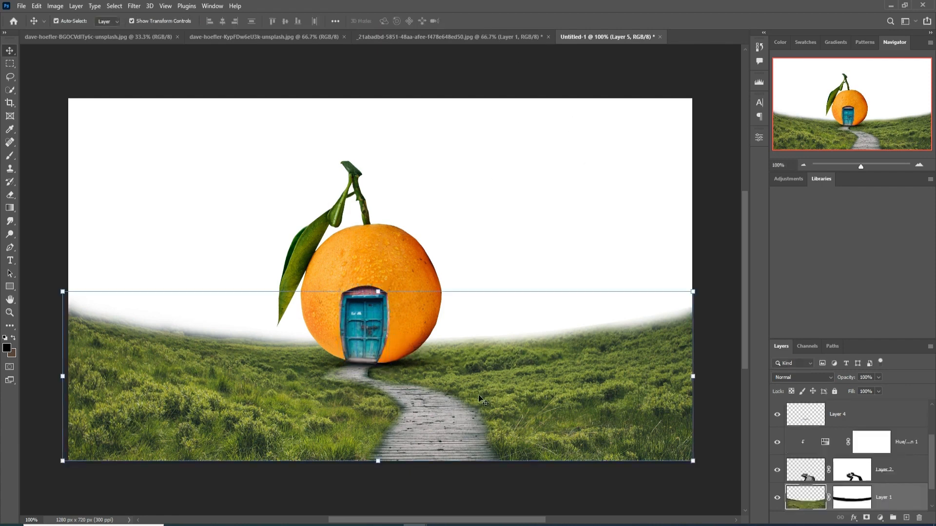
left_click(815, 423)
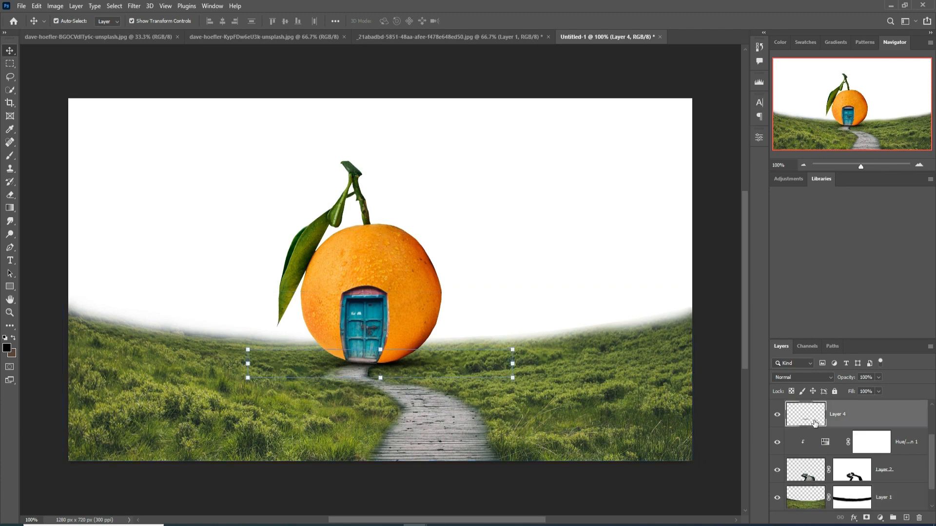
left_click(362, 330)
left_click(866, 517)
left_click(9, 156)
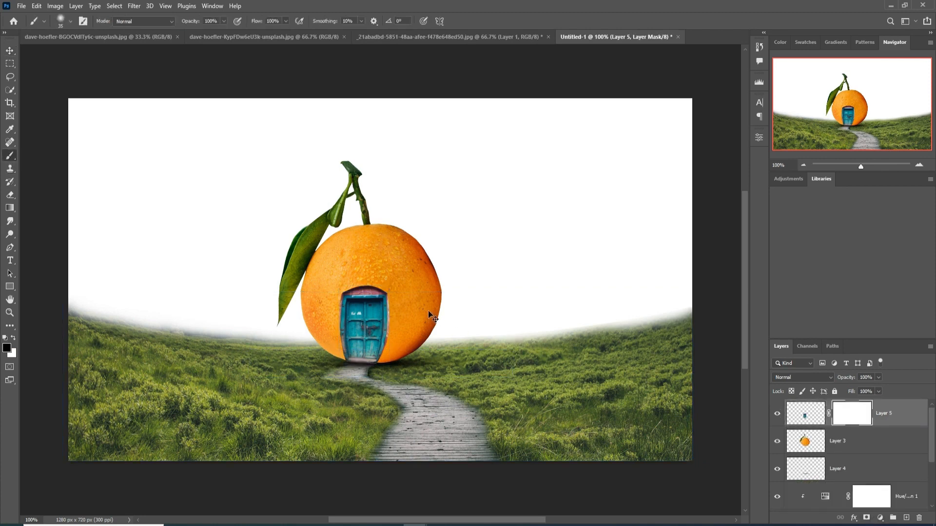
Shrink the brush and mask out the leftover pink wall along both outer sides of the door frame
scroll(429, 316, "up", 4)
key("bracketleft")
key("bracketleft")
key("bracketleft")
key("bracketleft")
key("bracketleft")
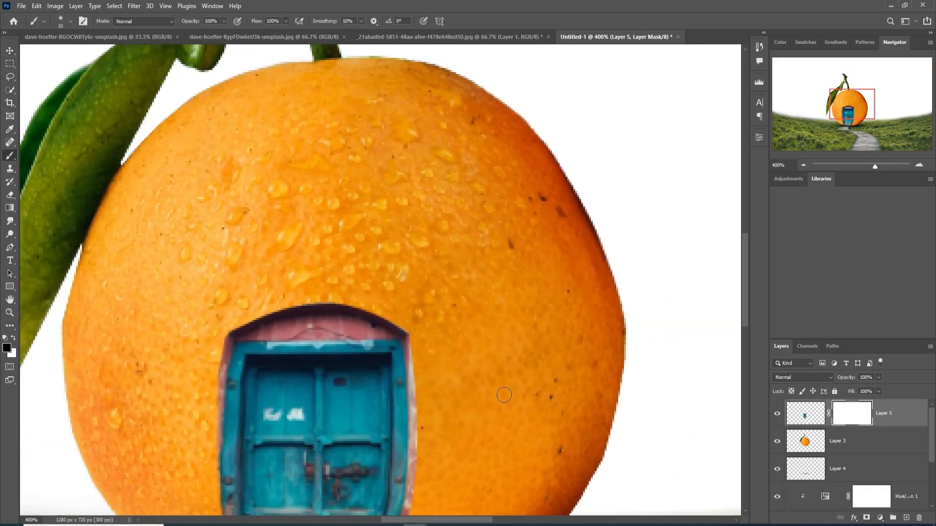
left_click_drag(423, 373, 421, 439)
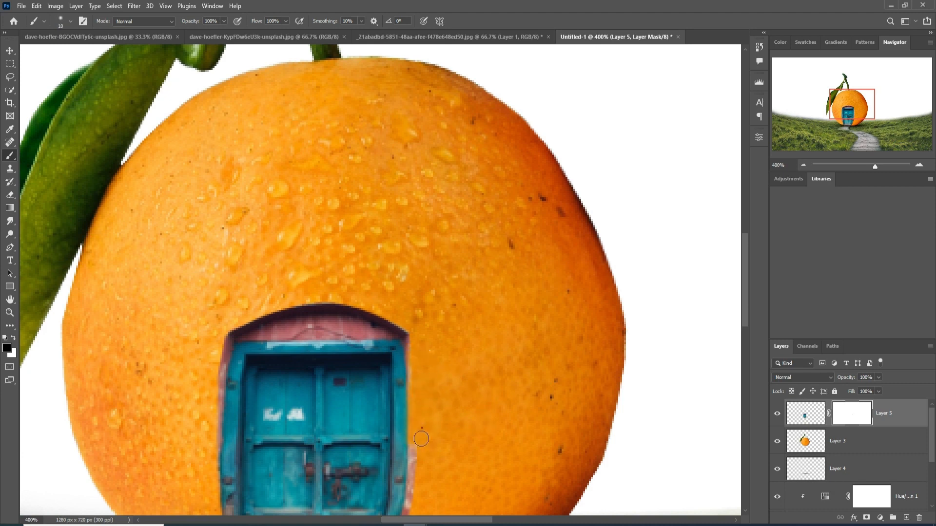
left_click_drag(424, 477, 445, 355)
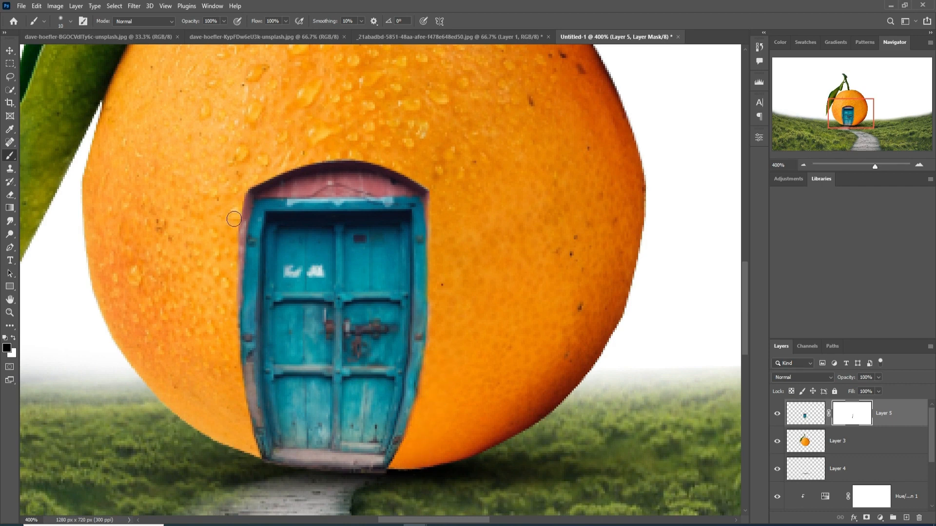
left_click_drag(246, 207, 237, 312)
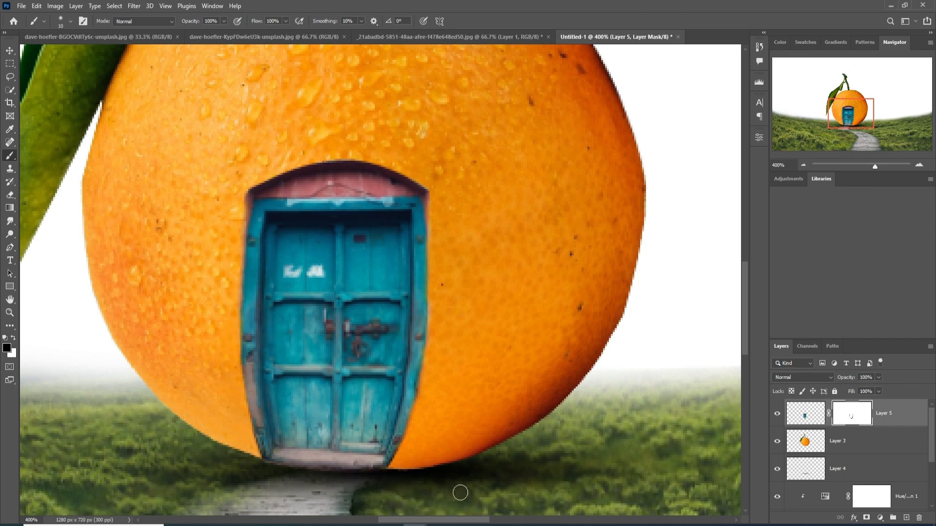
key("v")
key("ctrl+minus")
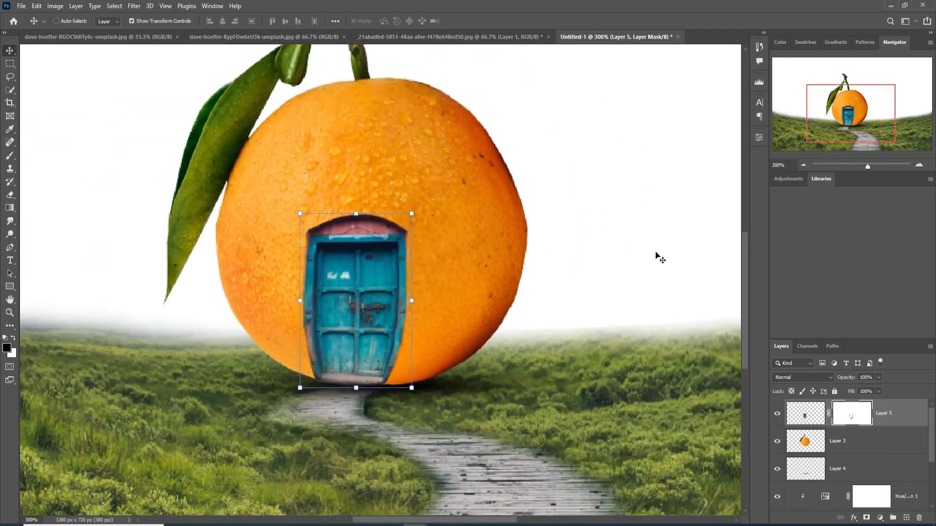
key("ctrl+1")
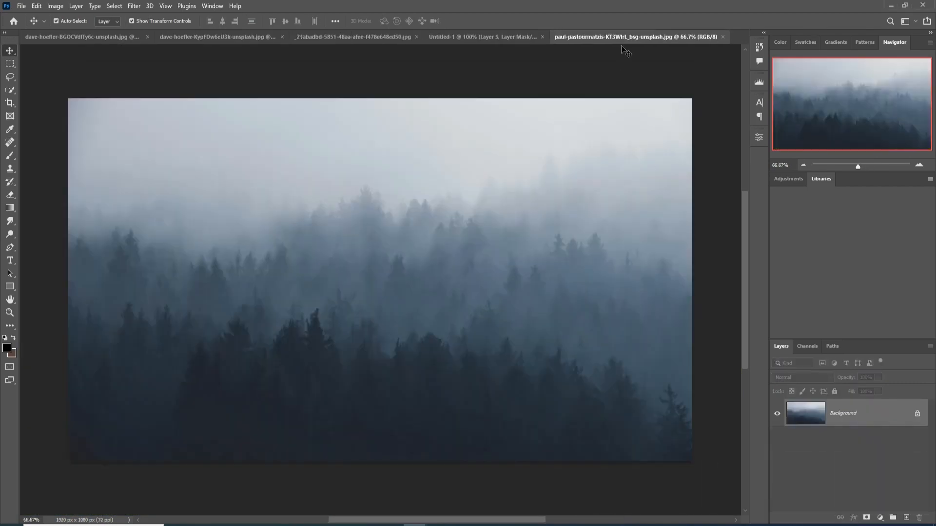
Copy the misty forest photo into Untitled-1 and move its layer directly above the Background layer
left_click_drag(622, 37, 622, 68)
left_click_drag(704, 293, 441, 198)
left_click_drag(912, 68, 530, 206)
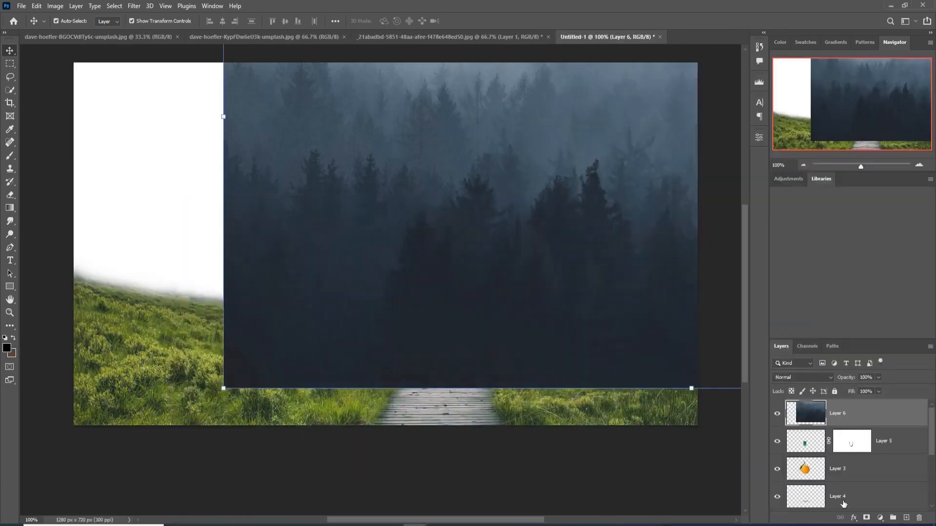
left_click_drag(858, 413, 881, 484)
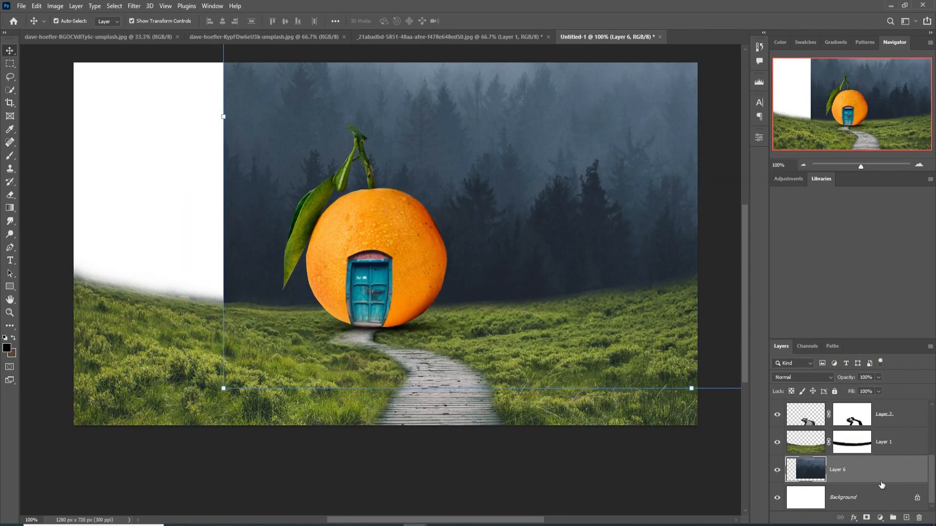
Scale the forest layer to 67.95% and position it to span the canvas width behind the meadow and orange
left_click_drag(624, 210, 440, 161)
key("ctrl+minus")
key("ctrl+minus")
key("ctrl+minus")
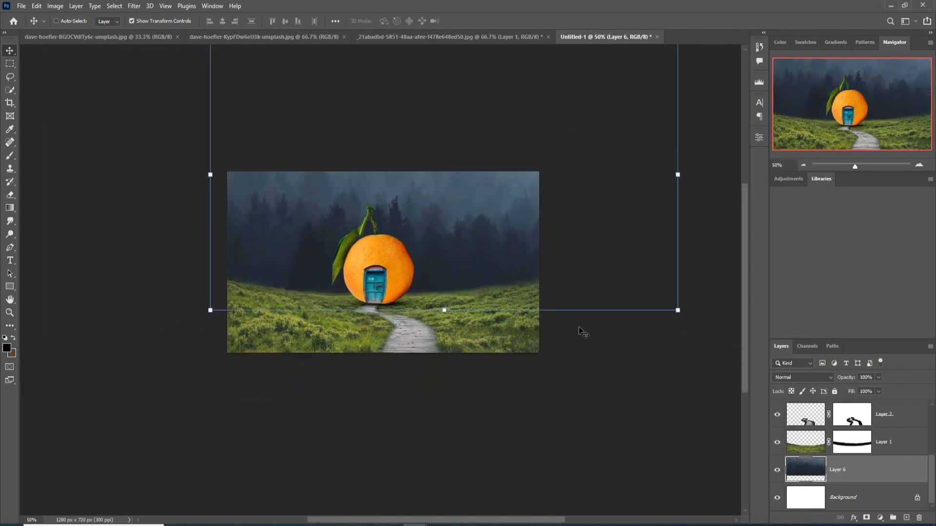
left_click_drag(577, 119, 503, 196)
left_click_drag(269, 172, 280, 181)
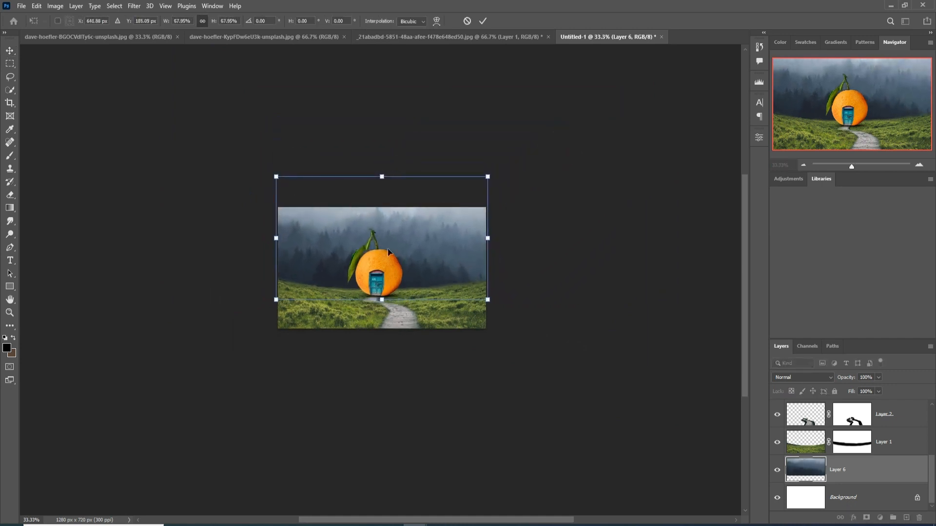
left_click(481, 21)
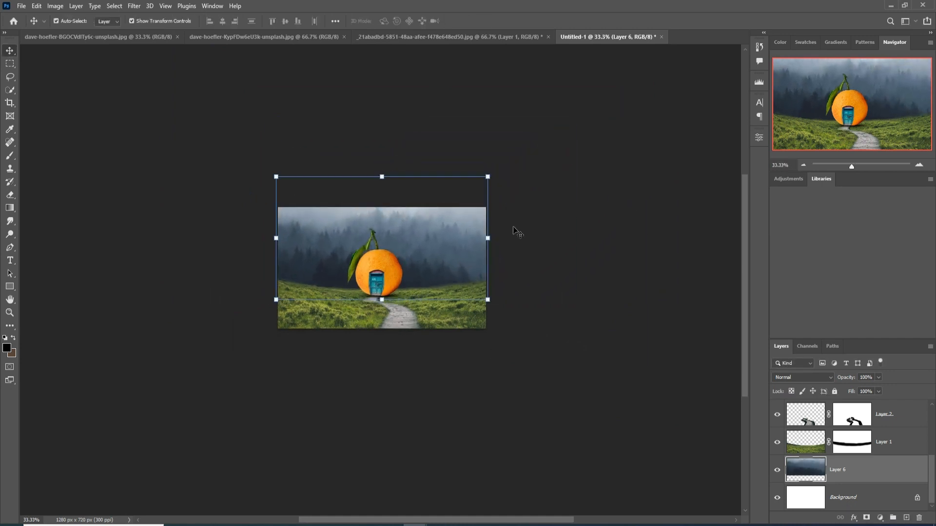
Apply a Gaussian Blur to the forest background layer
left_click(134, 5)
mouse_move(146, 135)
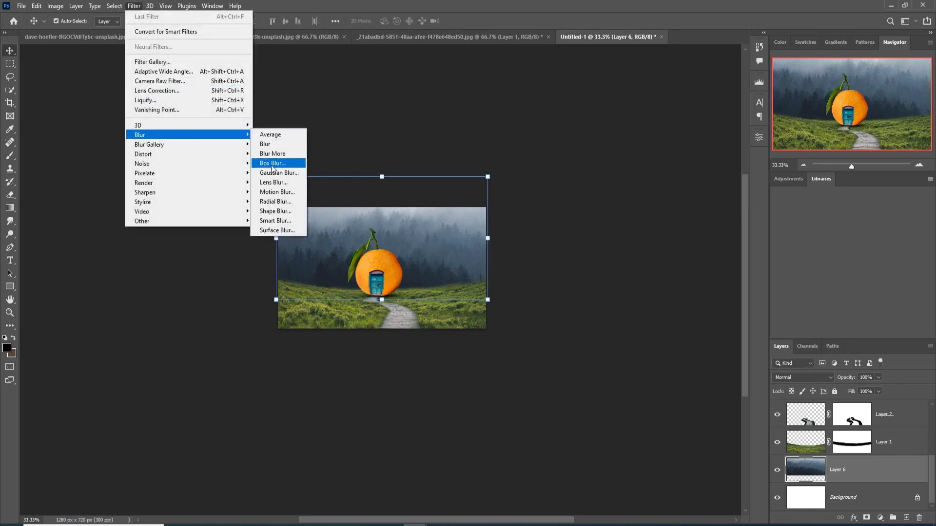
left_click(274, 173)
left_click(782, 132)
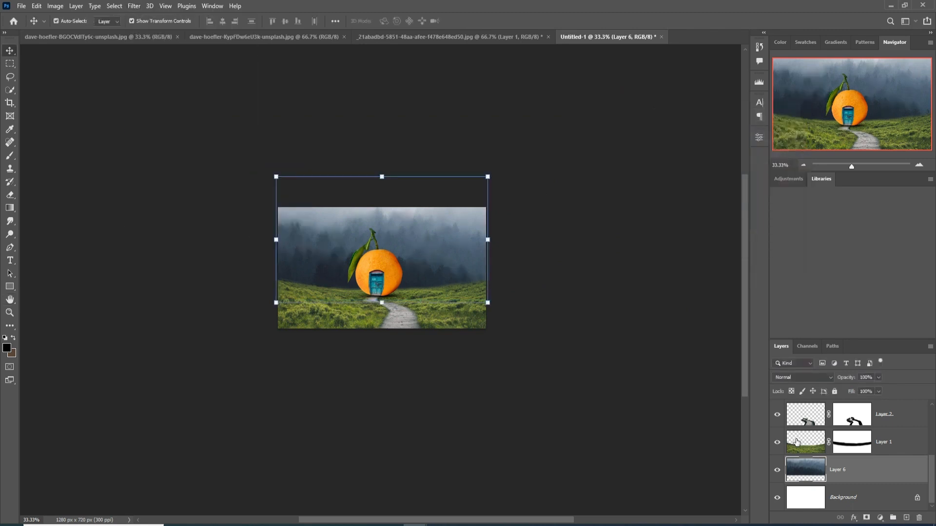
Add a Color Balance adjustment clipped to the meadow layer with midtones Cyan-Red at -18 and Yellow-Blue at +73
left_click(878, 442)
left_click(880, 518)
left_click(881, 428)
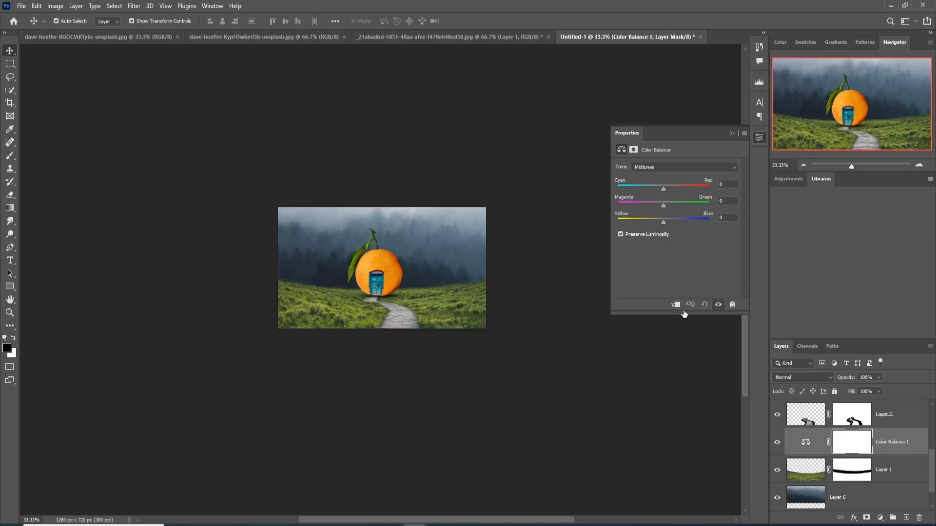
left_click(678, 306)
left_click_drag(662, 188, 655, 189)
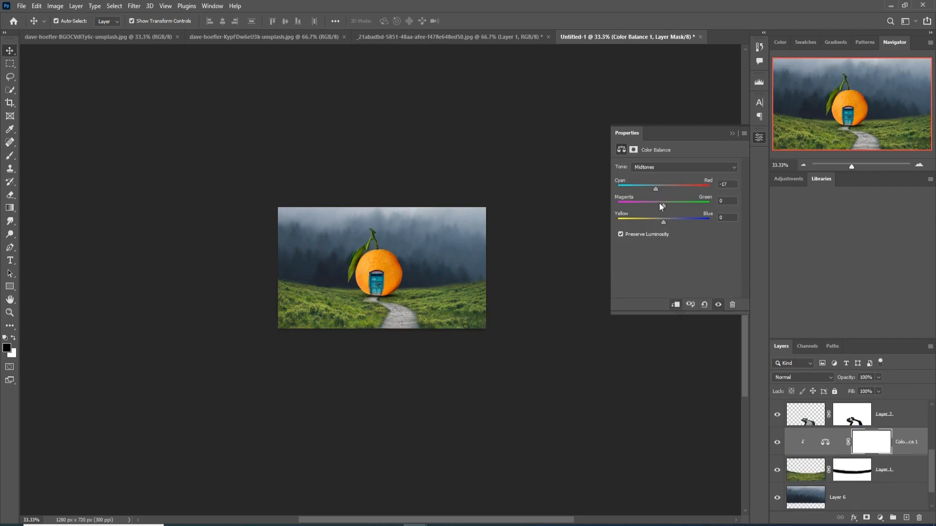
left_click_drag(663, 222, 665, 223)
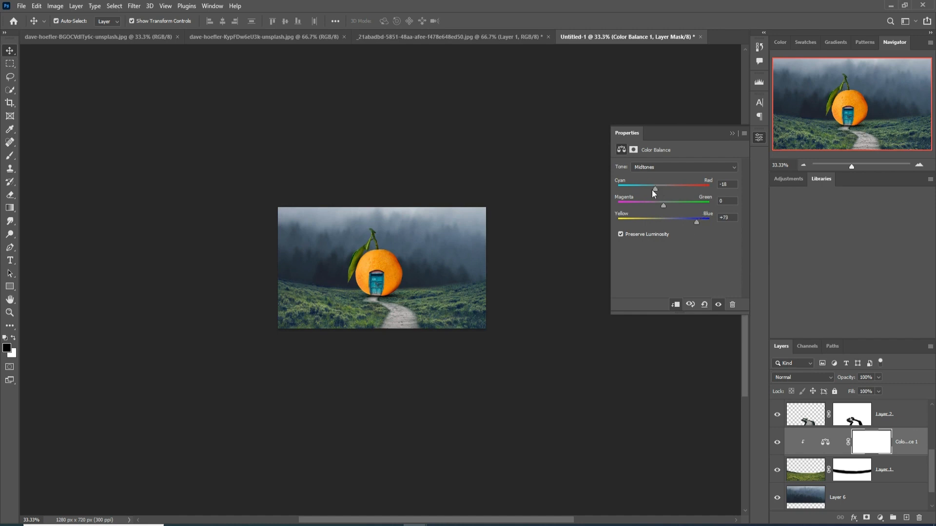
left_click(731, 133)
Duplicate the orange layer, Layer 3, and flip the copy horizontally
left_click(408, 271)
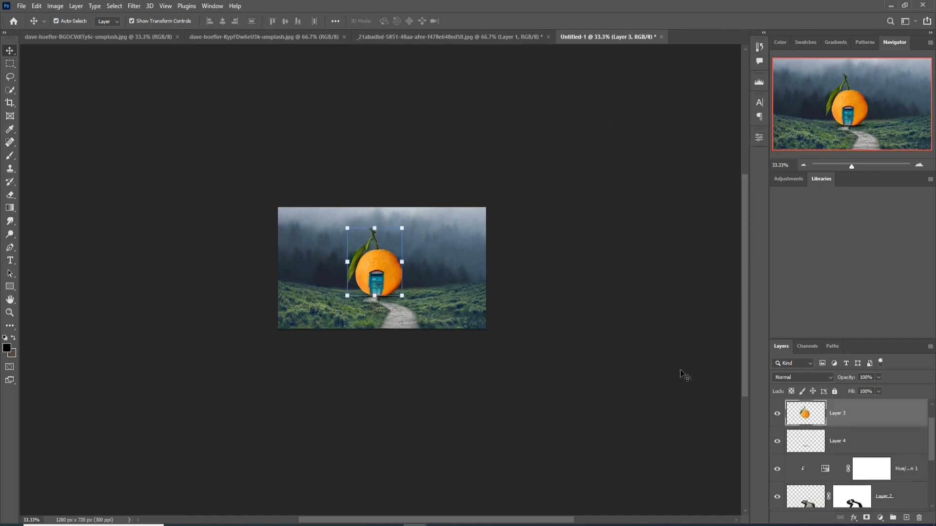
right_click(870, 416)
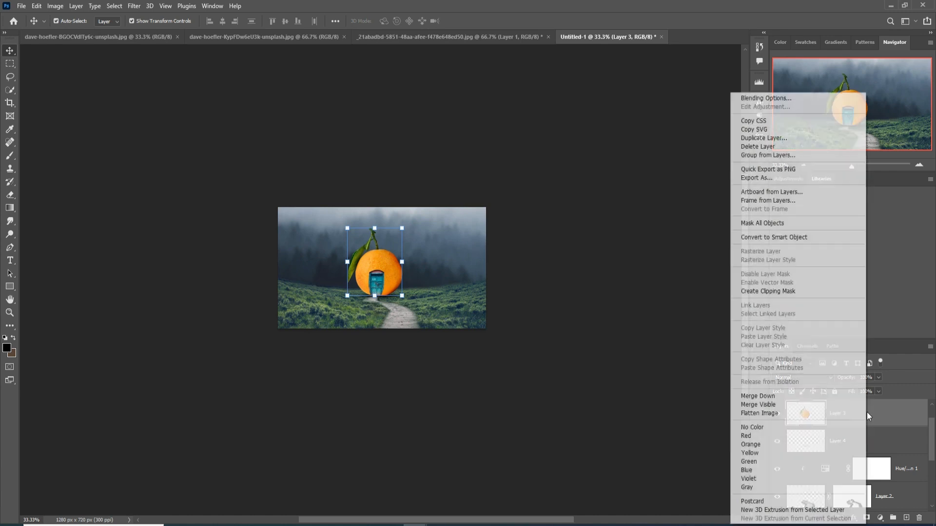
left_click(759, 137)
left_click(546, 148)
left_click(36, 5)
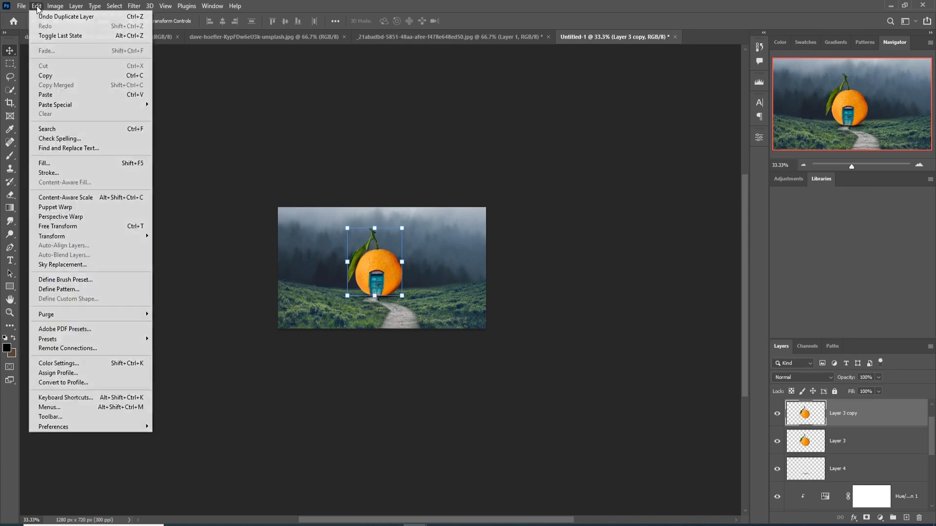
mouse_move(41, 235)
left_click(183, 424)
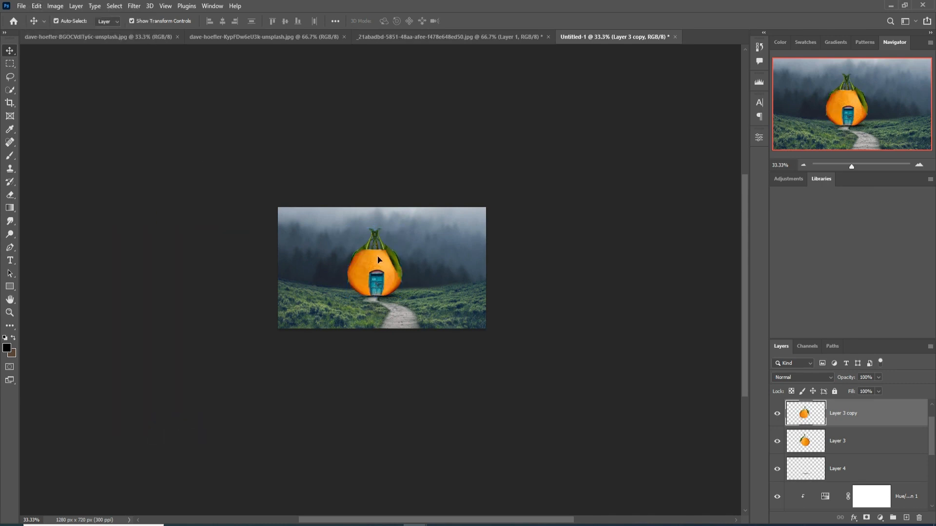
Shift the flipped orange copy slightly to align with the original and rotate it about -6.8°
left_click_drag(378, 259, 384, 259)
left_click_drag(420, 224, 415, 217)
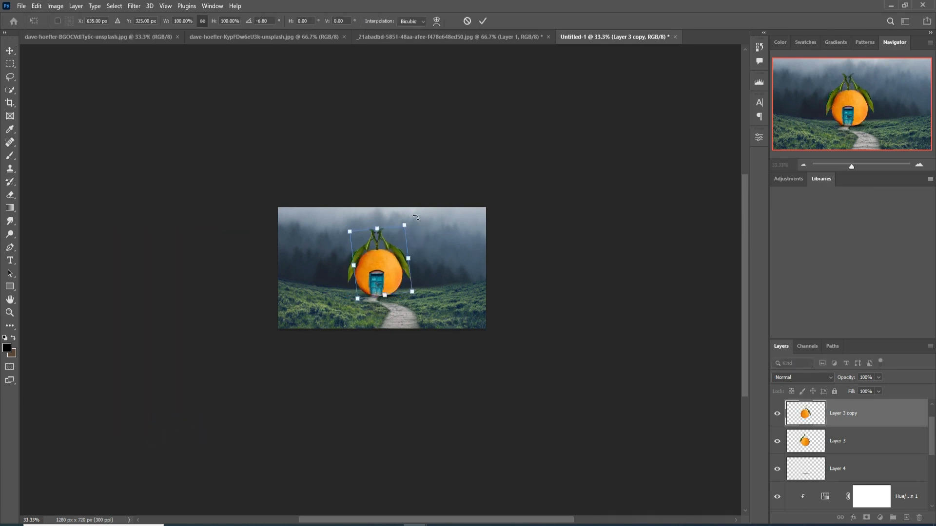
key("Return")
Add a layer mask to Layer 3 copy and delete the copy's leaf and stem using a freehand lasso selection
left_click(866, 517)
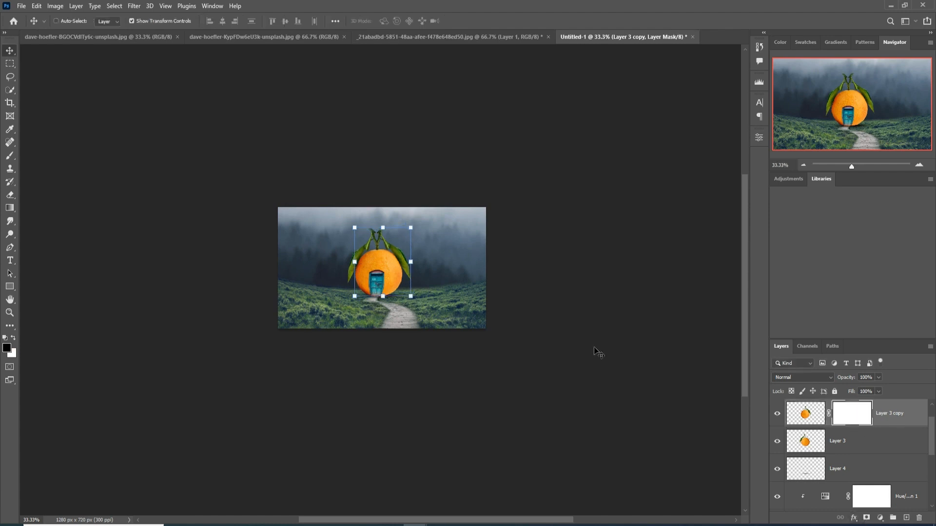
key("ctrl+1")
key("l")
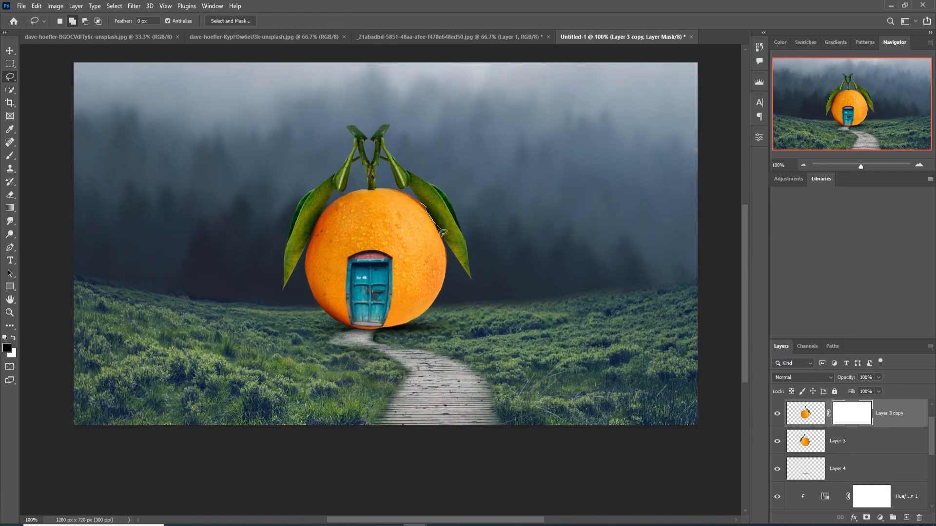
mouse_move(446, 247)
left_mouse_down()
mouse_move(446, 155)
mouse_move(368, 188)
mouse_move(395, 189)
mouse_move(481, 296)
left_mouse_up()
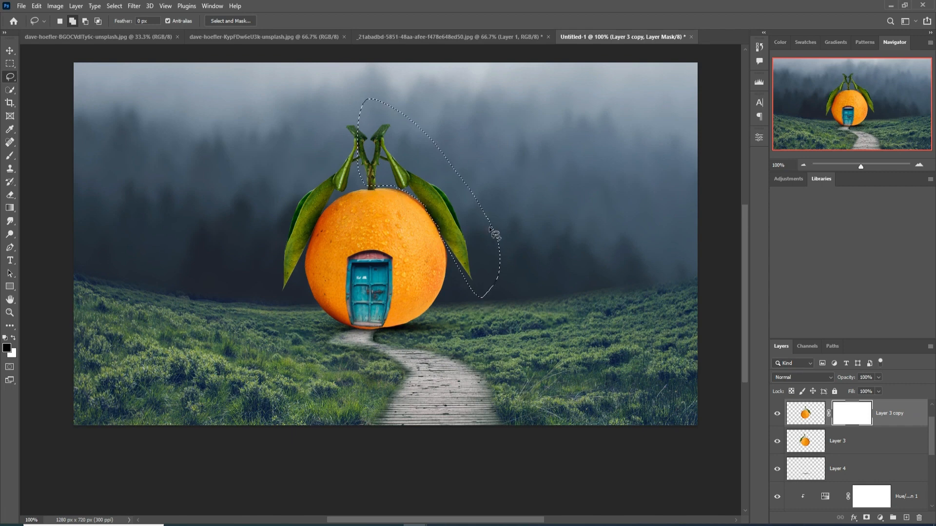
left_click(817, 420)
key("Delete")
left_click(114, 6)
left_click(122, 26)
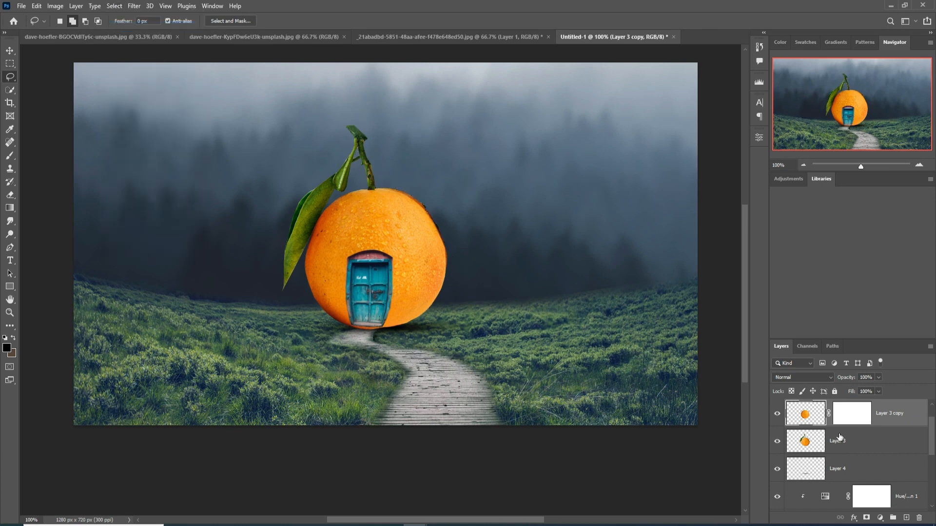
Add a second mask to Layer 3 copy and mask out the copy's left side with a 100 px black brush
left_click(852, 414)
left_click(865, 518)
left_click(10, 156)
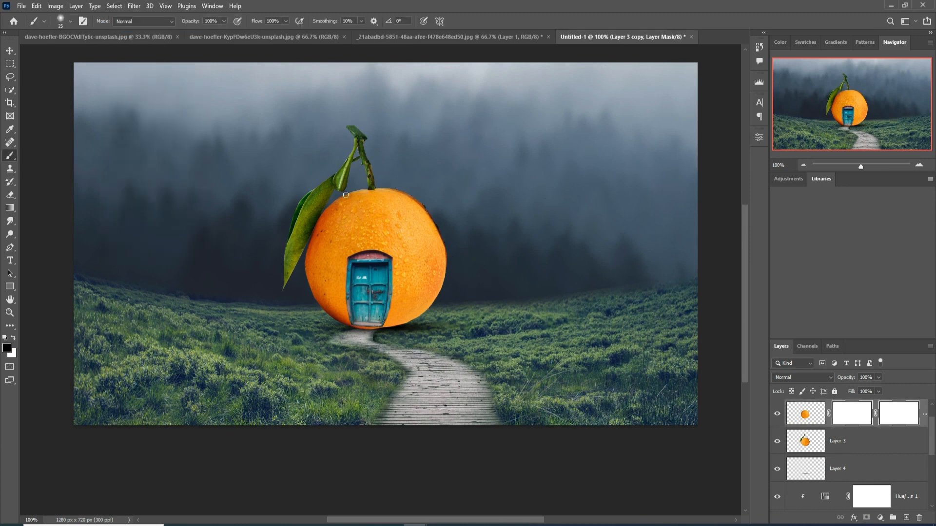
key("]")
key("]")
key("]")
key("]")
key("]")
key("]")
key("]")
key("]")
key("]")
key("]")
mouse_move(345, 204)
left_mouse_down()
mouse_move(348, 339)
mouse_move(395, 362)
mouse_move(387, 331)
left_mouse_up()
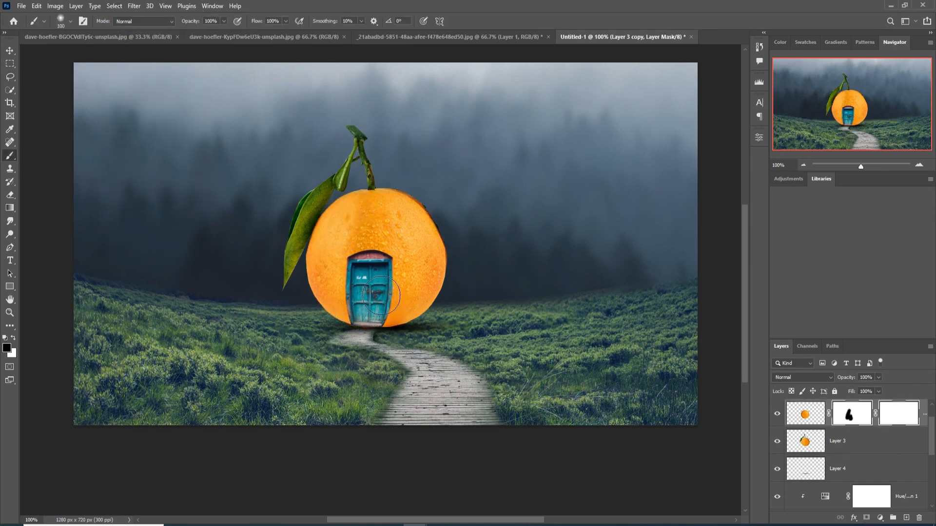
key("v")
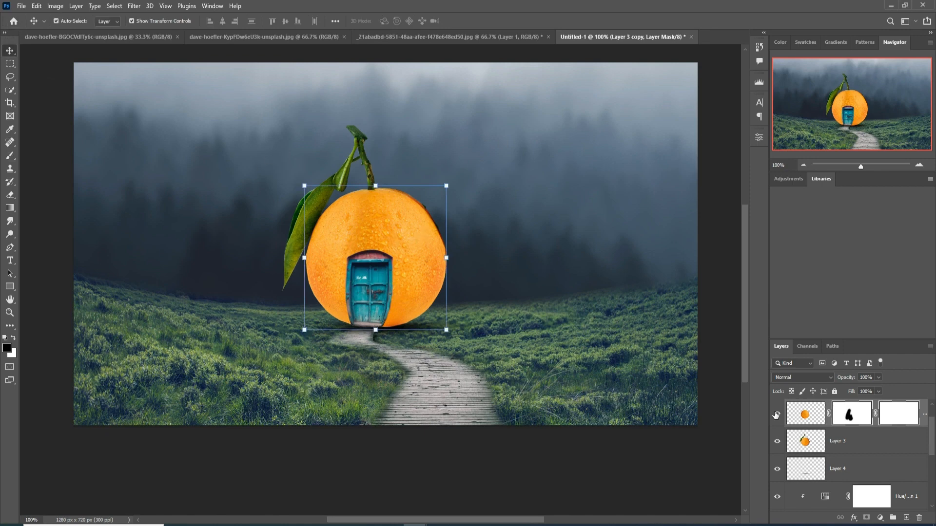
key("ctrl+2")
left_click(37, 6)
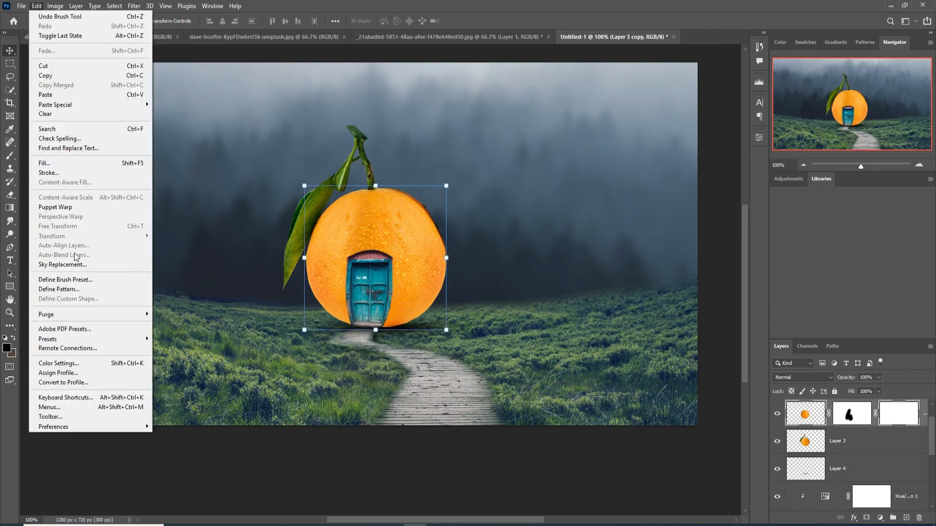
left_click(418, 238)
Create a new blank layer and merge it with the masked Layer 3 copy into one mask-free layer
left_click(919, 435)
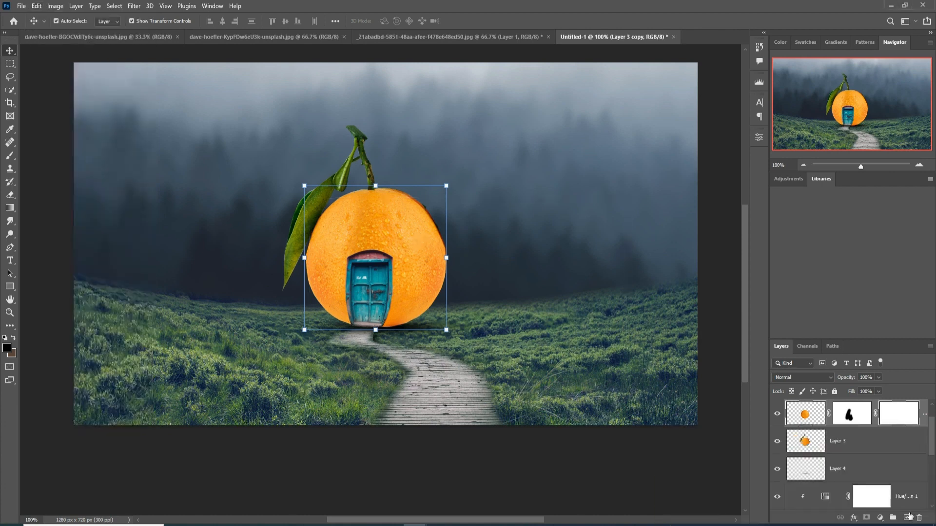
left_click(906, 518)
left_click(795, 442, "shift")
right_click(856, 423)
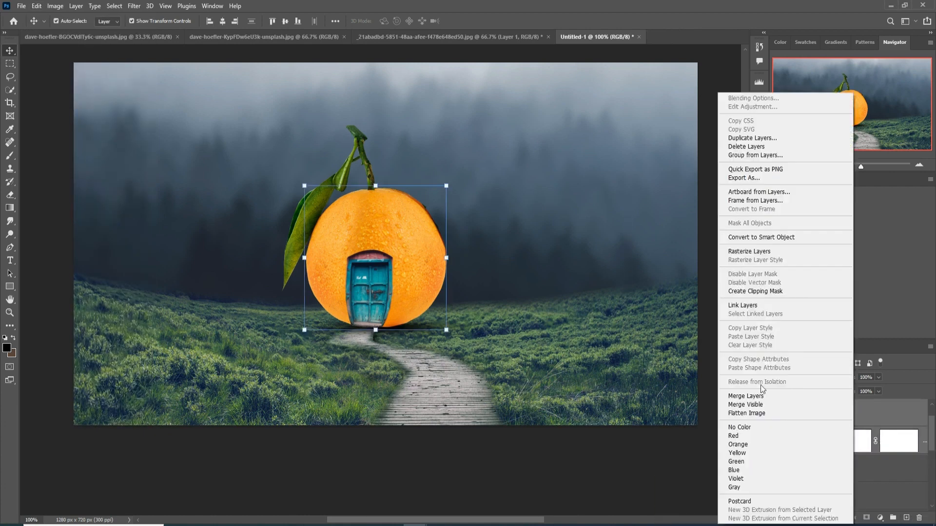
left_click(760, 394)
Warp Layer 7 so its upper and right edges extend outward over the original orange's outline
left_click(36, 6)
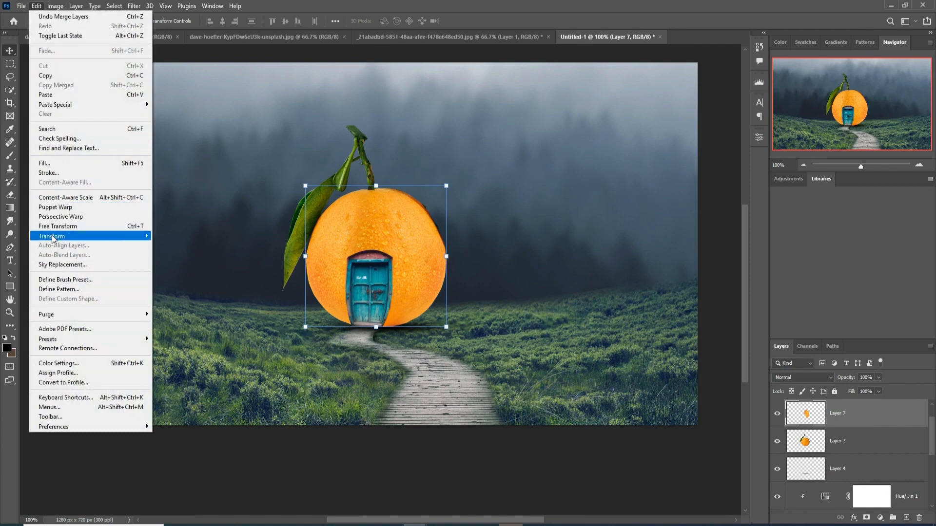
mouse_move(97, 238)
left_click(165, 305)
key("ctrl+plus")
key("ctrl+plus")
scroll(535, 239, "up", 3)
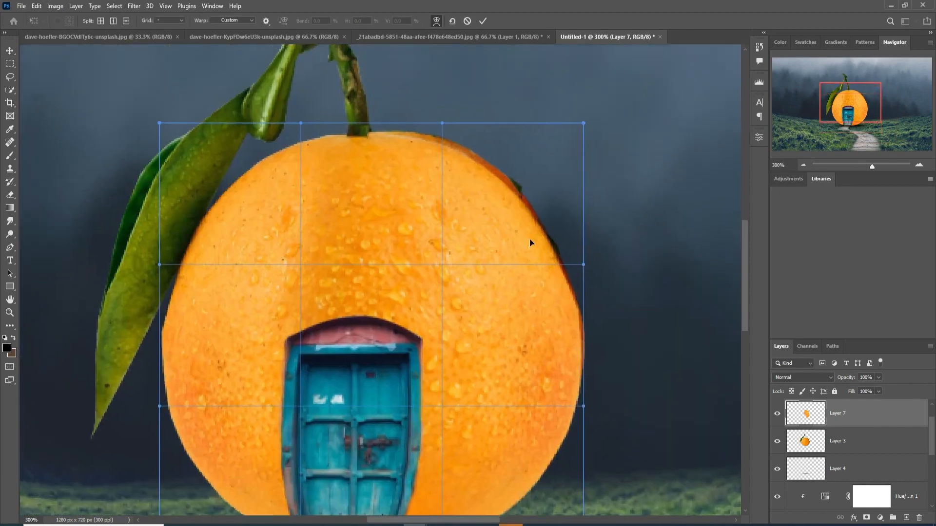
left_click_drag(497, 198, 502, 189)
left_click_drag(336, 123, 331, 125)
left_click_drag(541, 235, 541, 236)
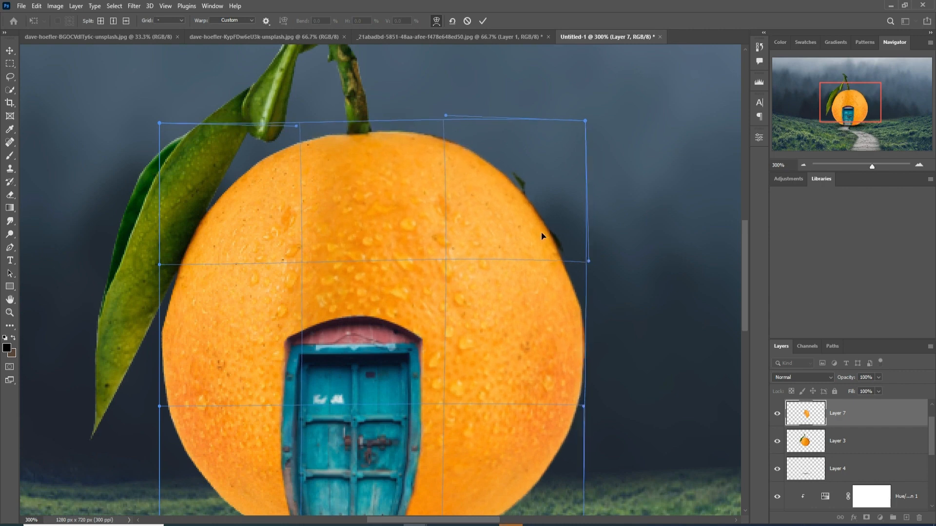
left_click_drag(571, 413, 575, 409)
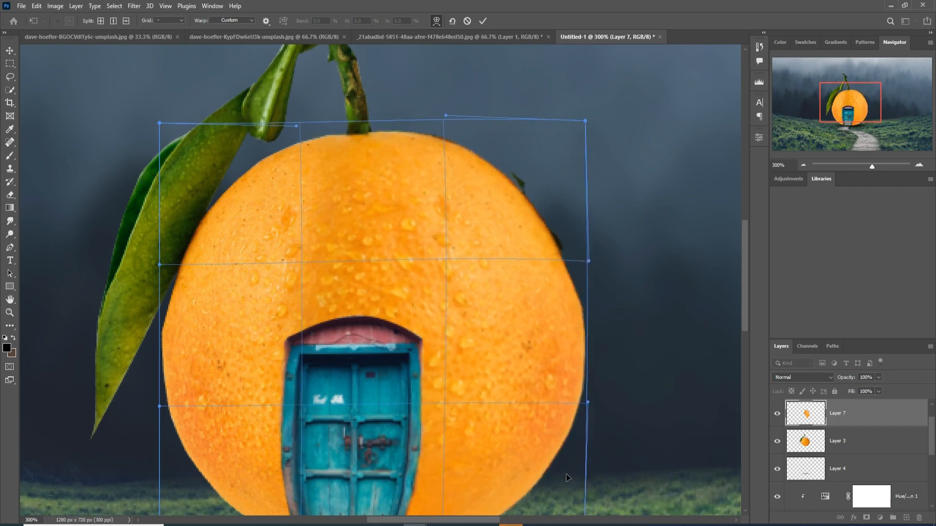
Lasso the leftover green leaf fragments along the orange's upper-right edge on Layer 7, delete them and deselect
key("l")
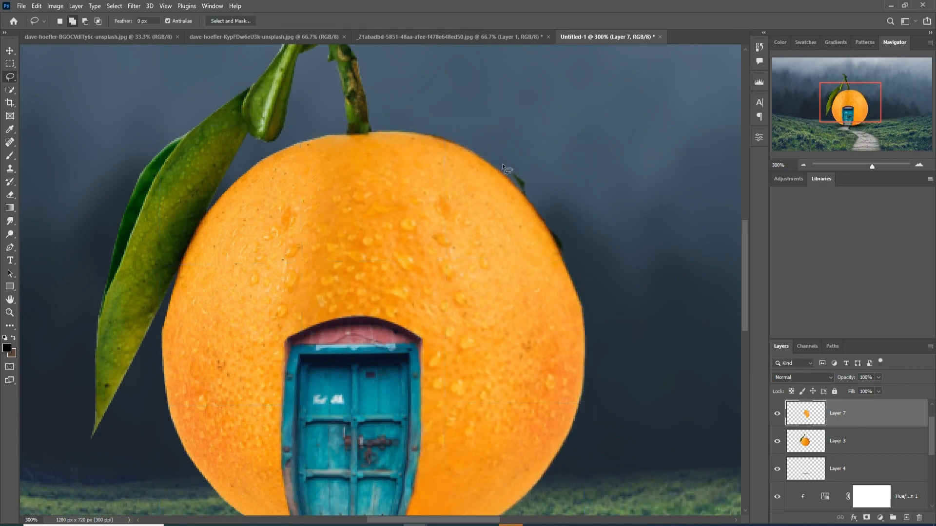
mouse_move(533, 203)
left_mouse_down()
mouse_move(507, 157)
mouse_move(502, 163)
left_mouse_up()
mouse_move(535, 203)
left_mouse_down()
mouse_move(562, 253)
mouse_move(571, 251)
mouse_move(537, 207)
left_mouse_up()
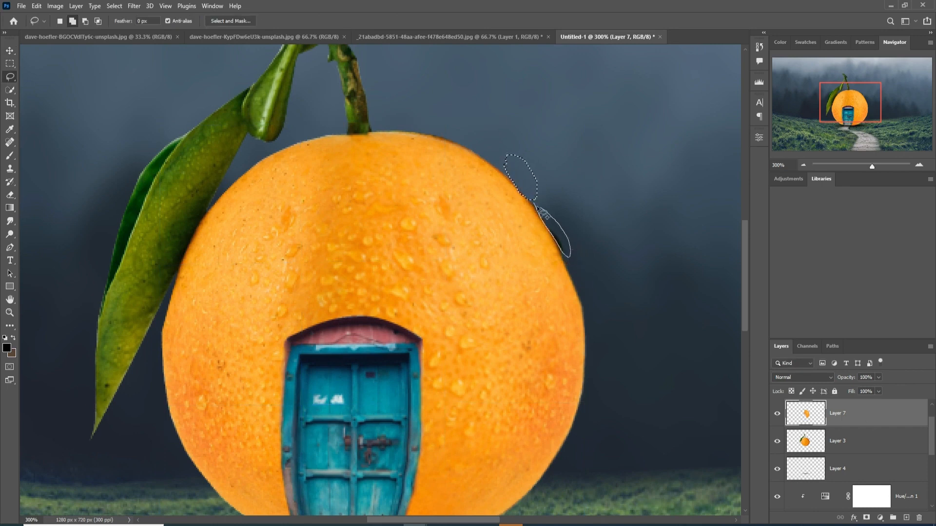
mouse_move(567, 244)
left_mouse_down()
mouse_move(565, 259)
mouse_move(578, 247)
mouse_move(558, 229)
left_mouse_up()
mouse_move(360, 117)
left_mouse_down()
mouse_move(354, 141)
mouse_move(372, 123)
left_mouse_up()
left_click(114, 6)
left_click(128, 27)
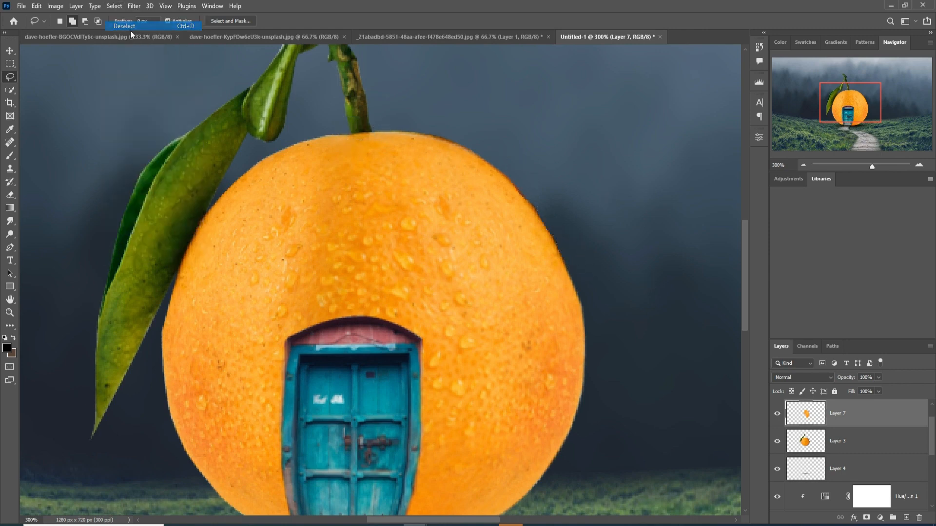
Merge Layer 7 and Layer 3 into a single orange layer
left_click(9, 50)
left_click(883, 447, "ctrl")
right_click(876, 418)
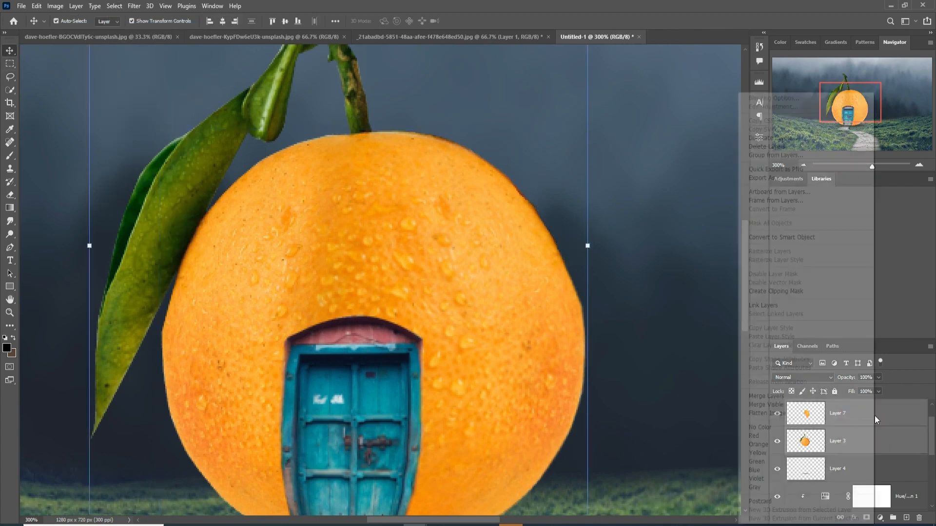
left_click(783, 410)
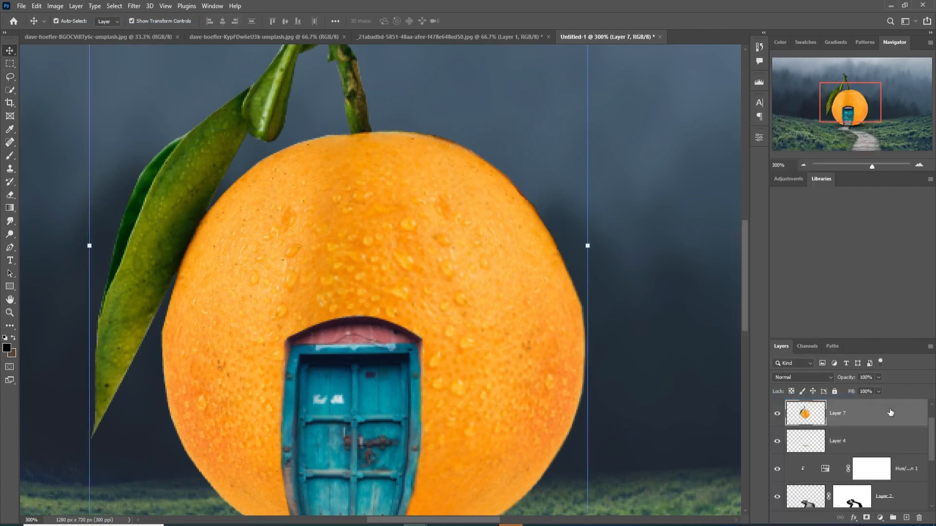
Add a Curves adjustment clipped to the orange layer and pull the RGB midtones down to darken it
left_click(879, 518)
left_click(877, 392)
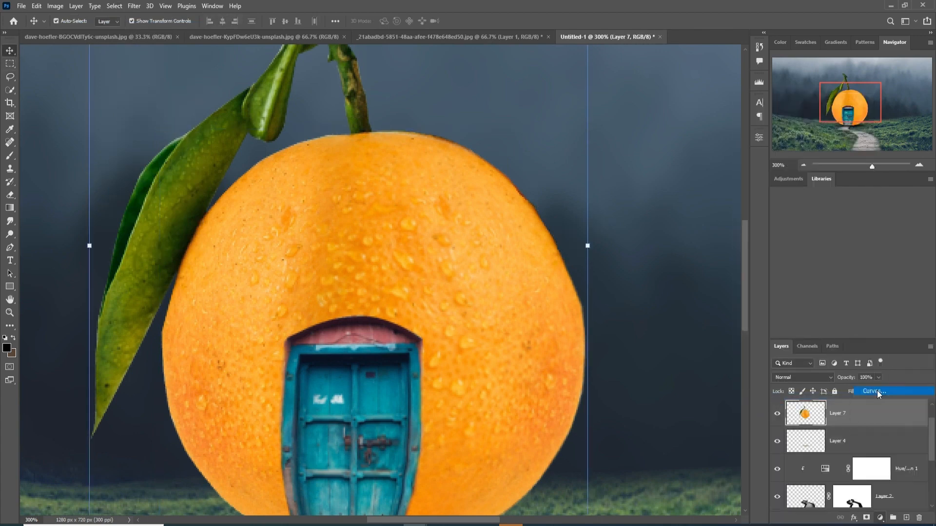
left_click_drag(693, 233, 697, 250)
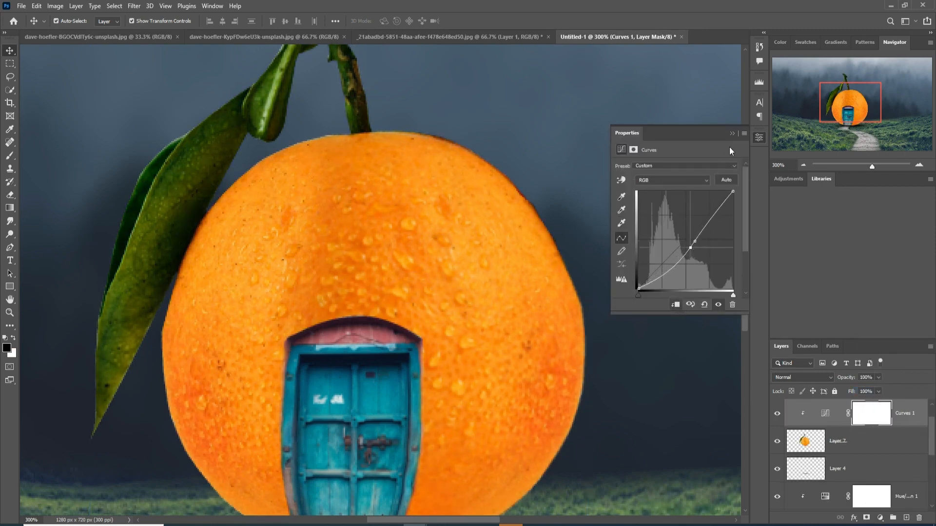
left_click(731, 133)
Add a Color Balance adjustment clipped to the orange layer with midtones Yellow-Blue at about +39
left_click(880, 518)
left_click(886, 427)
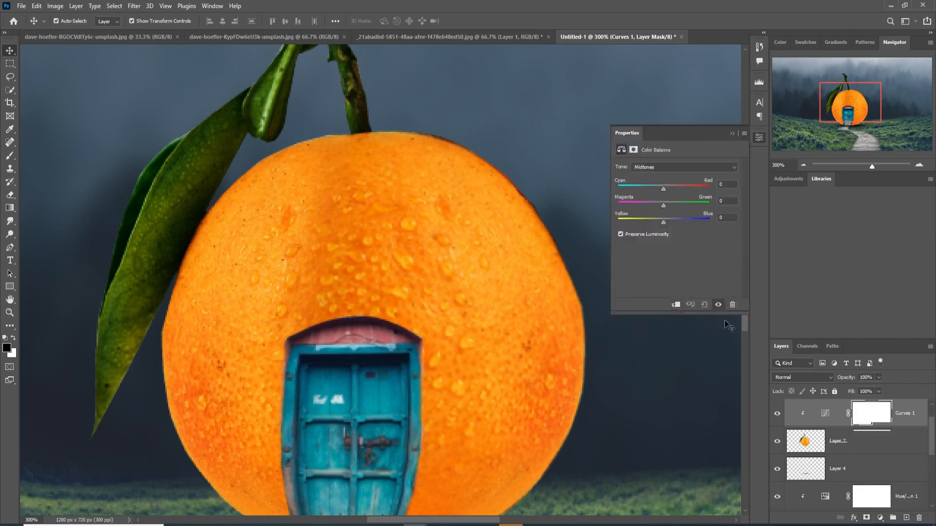
left_click_drag(679, 220, 685, 219)
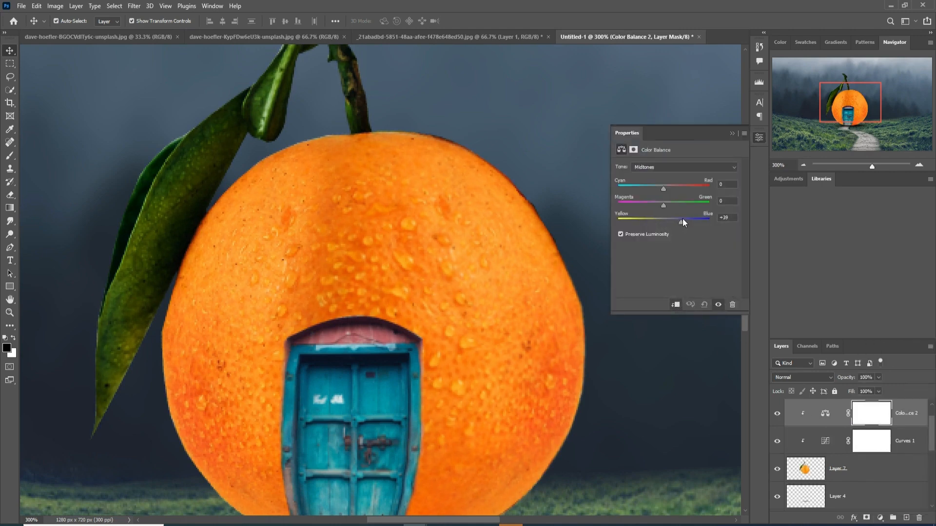
left_click(731, 133)
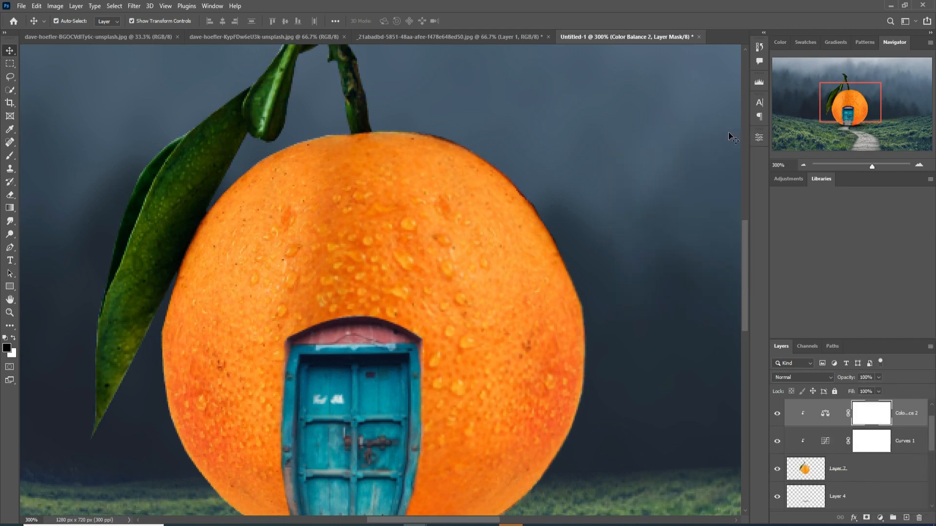
Stretch the shadow on Layer 4 wider to both sides beneath the orange
key("ctrl+minus")
key("ctrl+minus")
key("ctrl+minus")
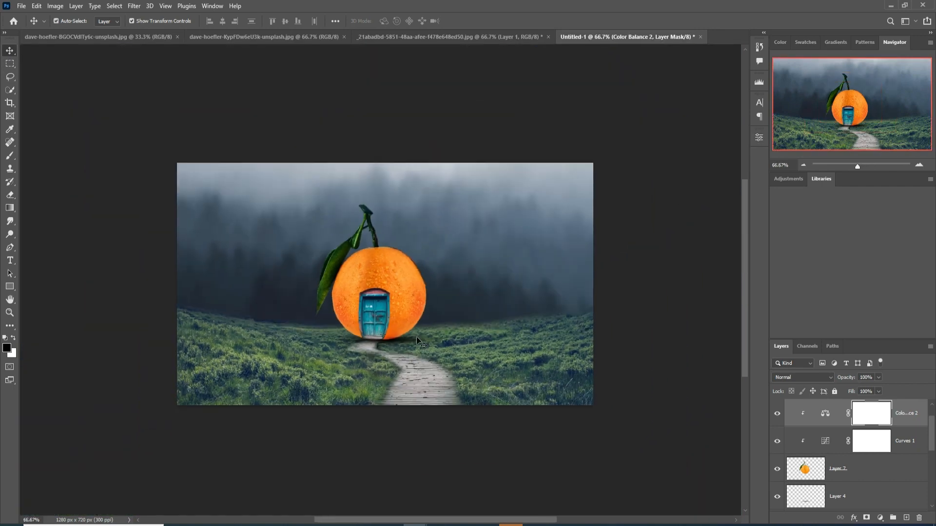
left_click(417, 341)
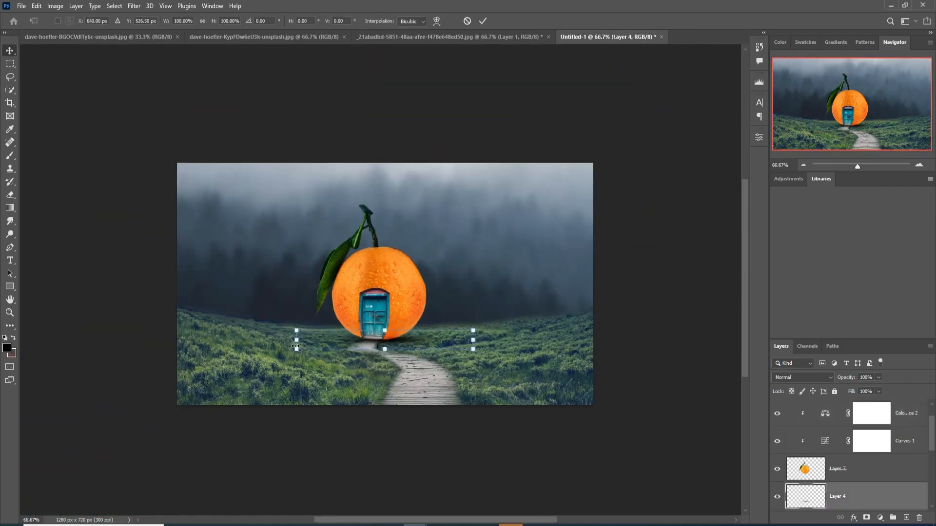
left_click_drag(297, 339, 261, 339)
left_click_drag(474, 346, 508, 347)
left_click_drag(265, 345, 243, 345)
left_click(480, 24)
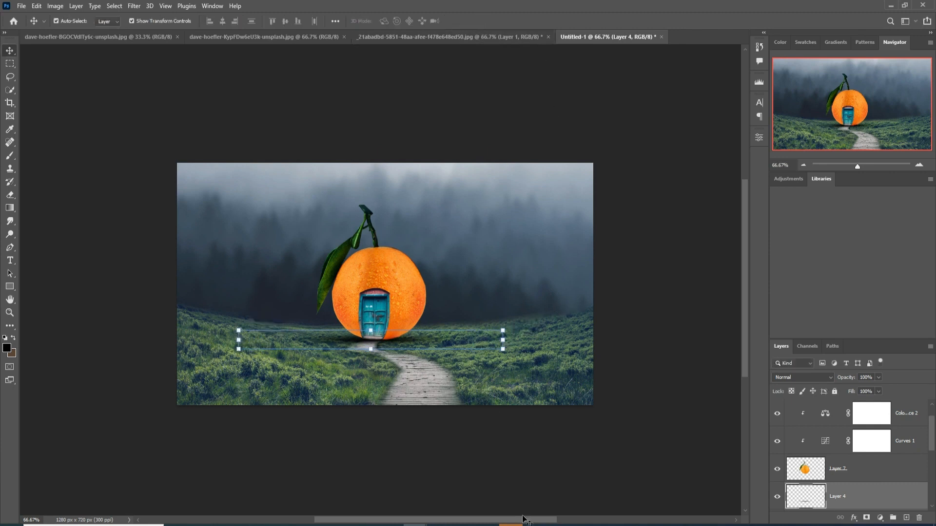
Add a layer clipped to the orange and brush soft black shading at 14% opacity around the orange's lower edges
left_click(890, 480)
left_click(906, 517)
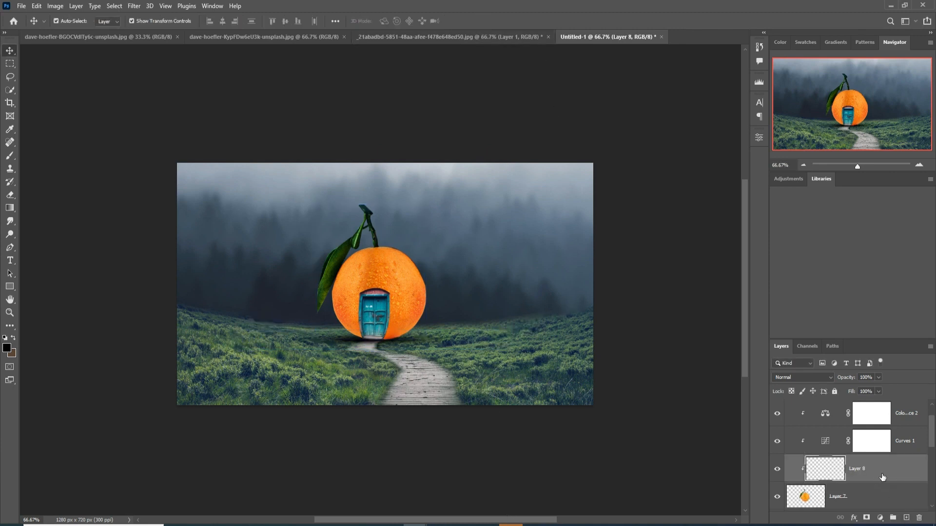
left_click(10, 155)
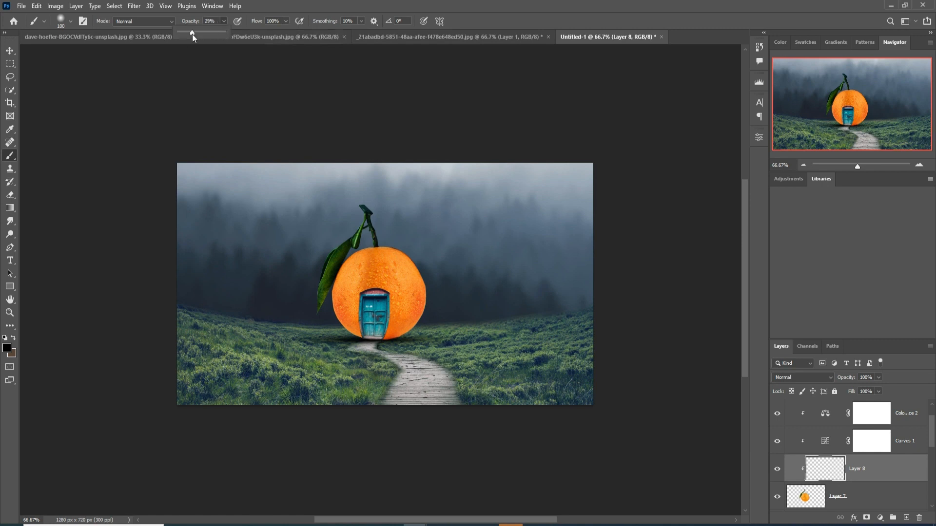
mouse_move(435, 357)
left_mouse_down()
mouse_move(407, 337)
mouse_move(365, 351)
mouse_move(350, 344)
mouse_move(378, 371)
left_mouse_up()
left_click_drag(337, 314, 349, 359)
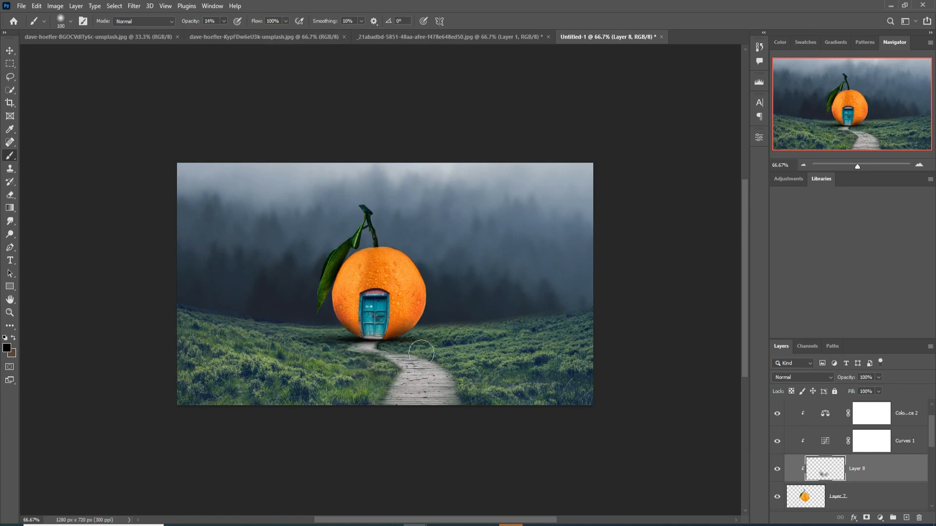
left_click_drag(423, 310, 425, 372)
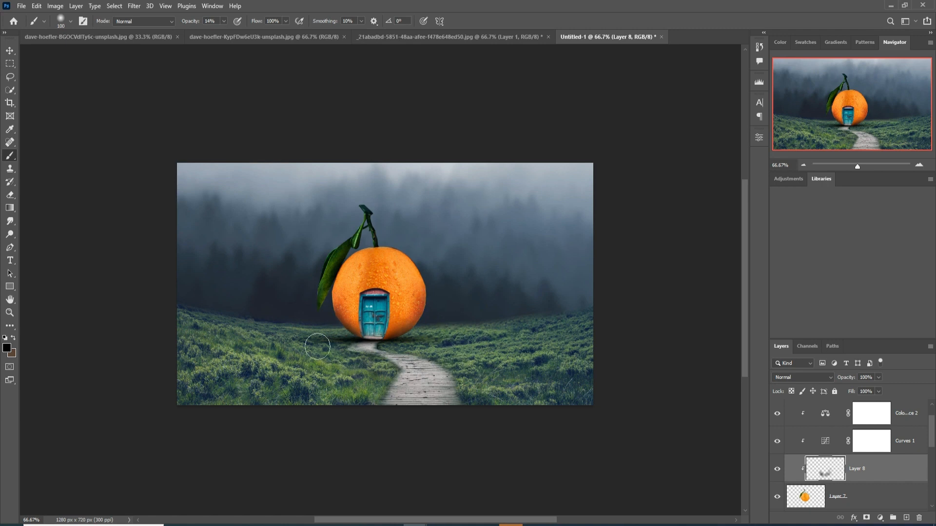
Copy the boy with the lantern from his source image into Untitled-1 and place his layer at the top of the stack
key("v")
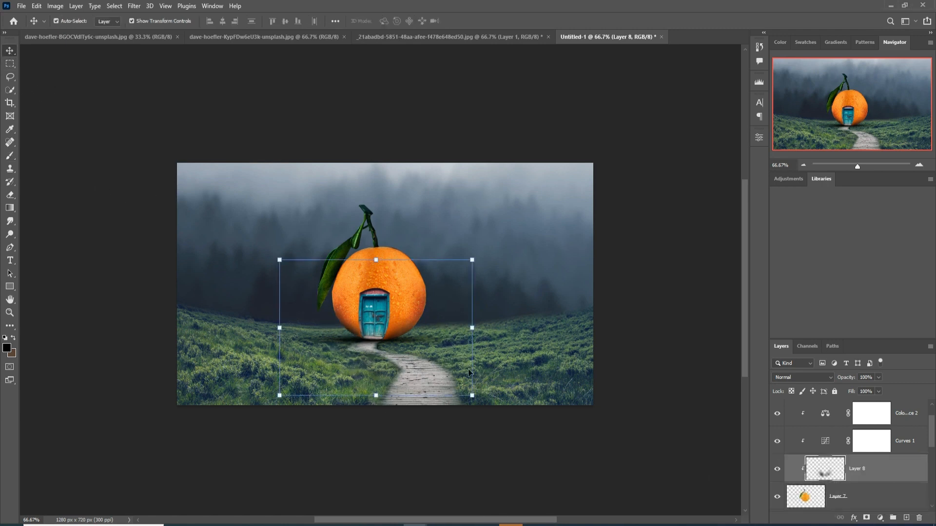
left_click(400, 38)
left_click_drag(400, 40, 660, 86)
left_click_drag(744, 258, 415, 358)
left_click(881, 86)
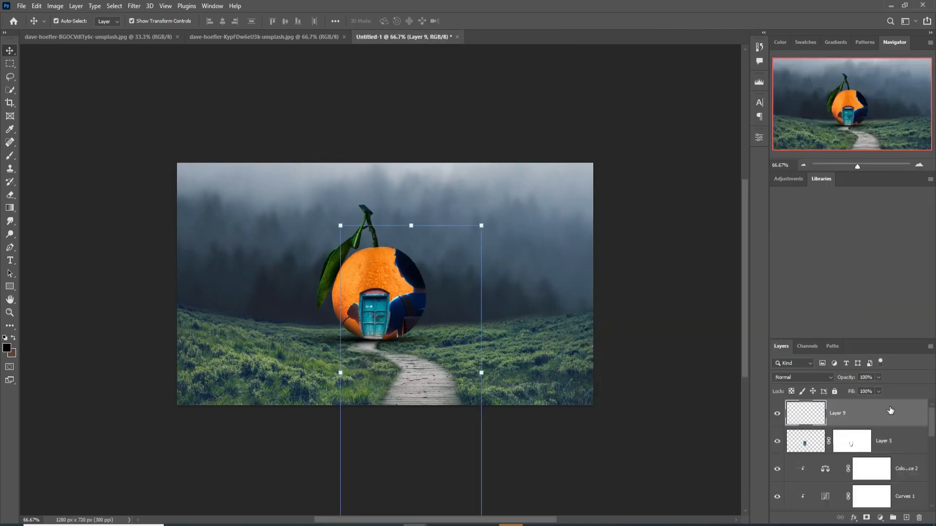
Scale the boy proportionally to about 28% and stand him on the boardwalk in front of the orange
left_click_drag(484, 234, 449, 327)
left_click_drag(414, 361, 428, 358)
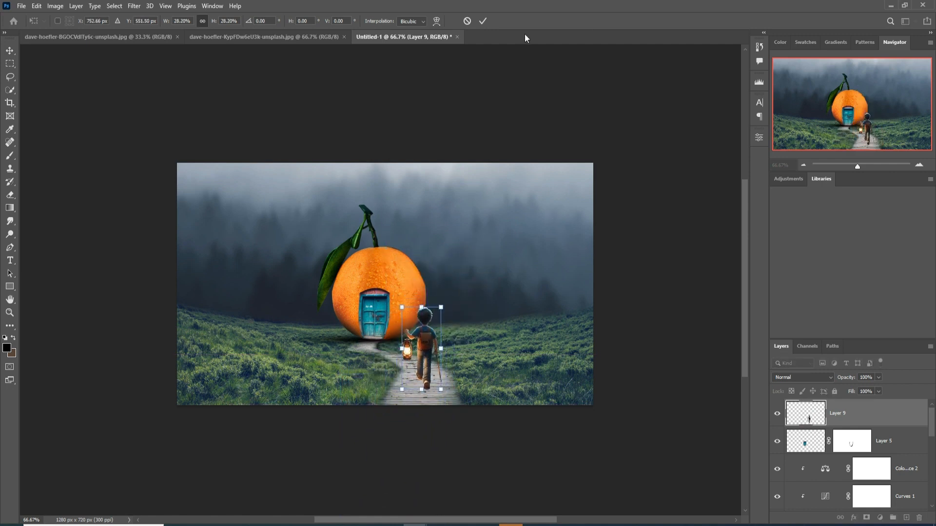
left_click(482, 22)
Add a layer between the boy and the door layer and paint a soft black dab beneath the boy's feet
scroll(882, 447, "down", 3)
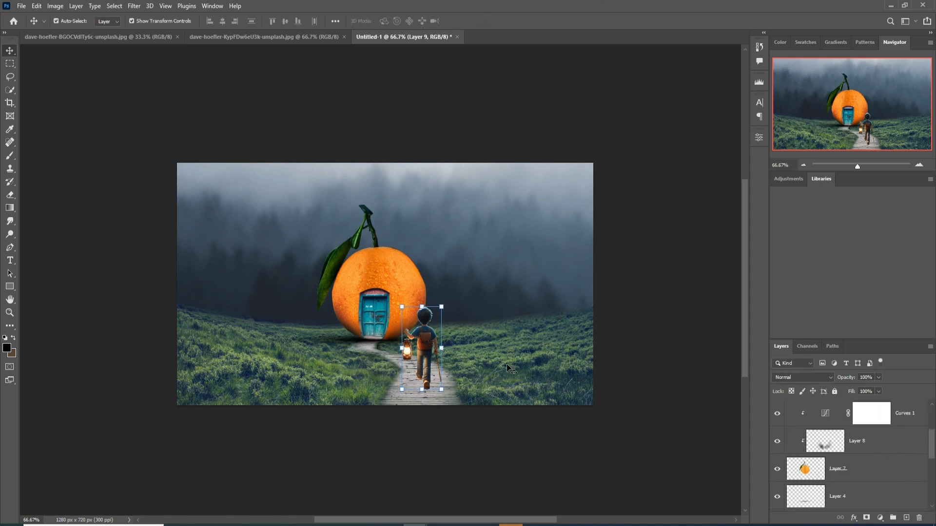
scroll(907, 479, "up", 3)
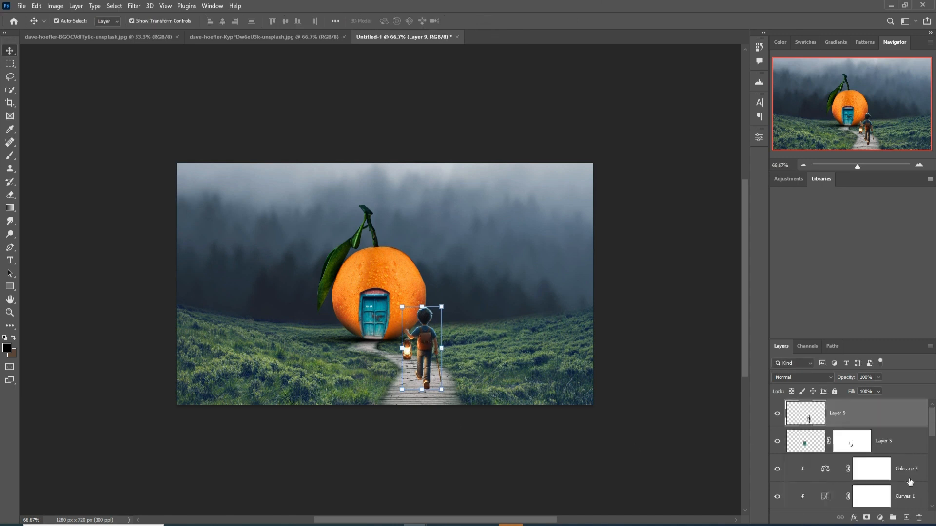
left_click(900, 447)
left_click(906, 517)
left_click(9, 155)
key("bracketleft")
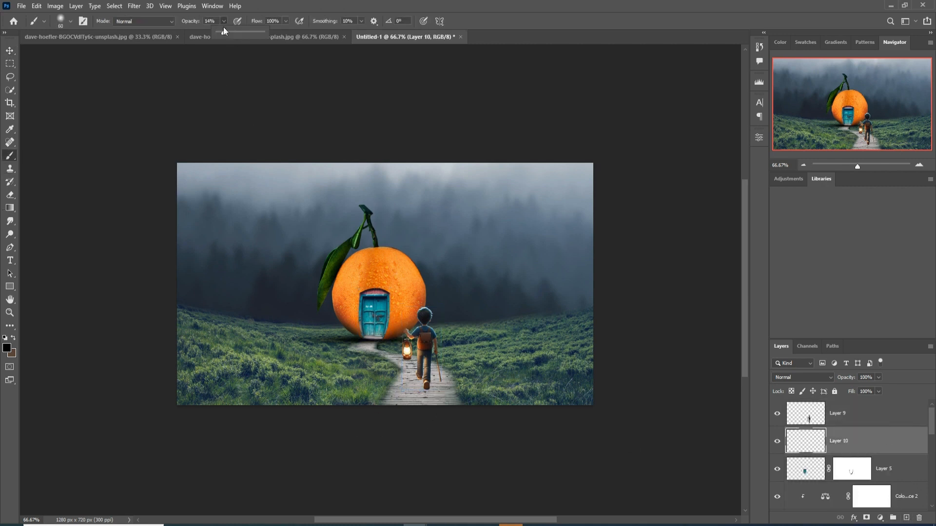
left_click(426, 393)
Flatten the black dab into a thin ground shadow under the boy, about 132% wide and 14% high
left_click(9, 51)
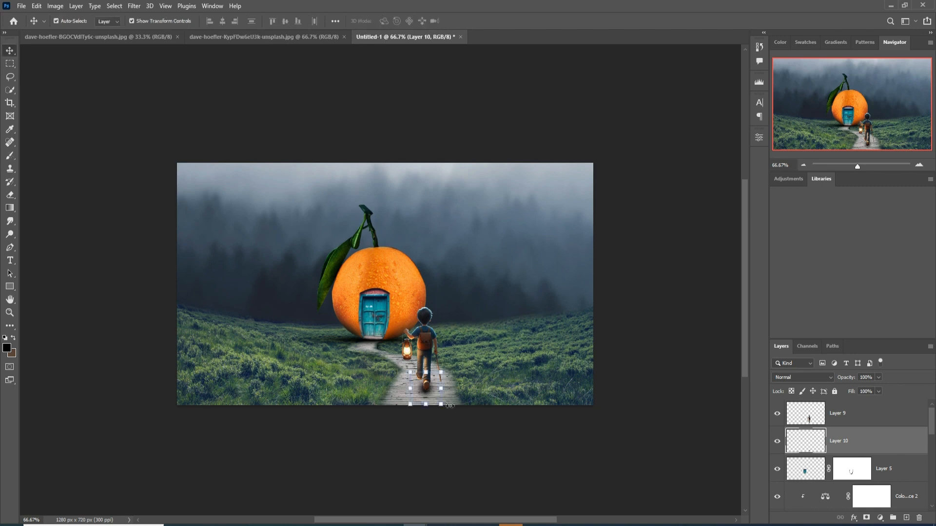
left_click_drag(427, 376, 428, 389)
mouse_move(438, 392)
left_mouse_down()
mouse_move(456, 406)
mouse_move(434, 407)
left_mouse_up()
left_click_drag(443, 398, 439, 393)
left_click(482, 20)
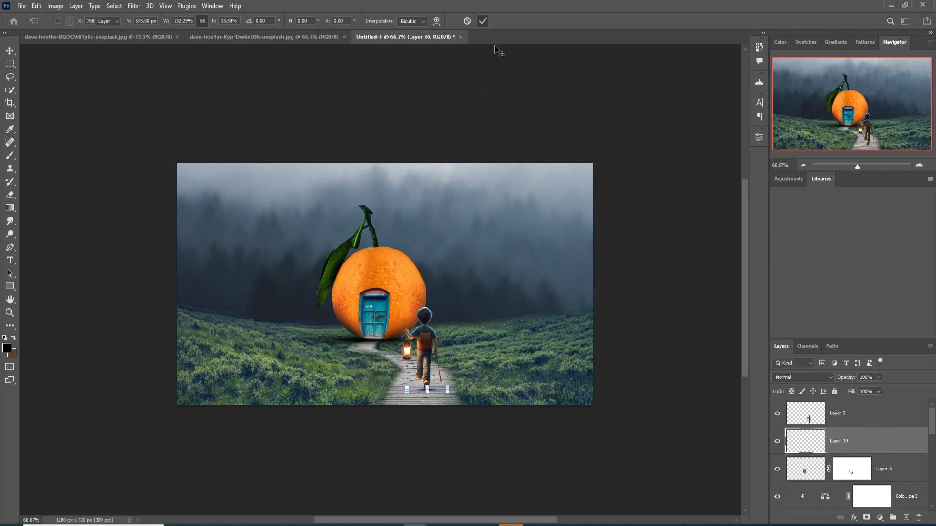
Duplicate the boy's shadow layer and shift the copy slightly on the boardwalk near his feet
left_click(930, 347)
left_click(855, 101)
key("Return")
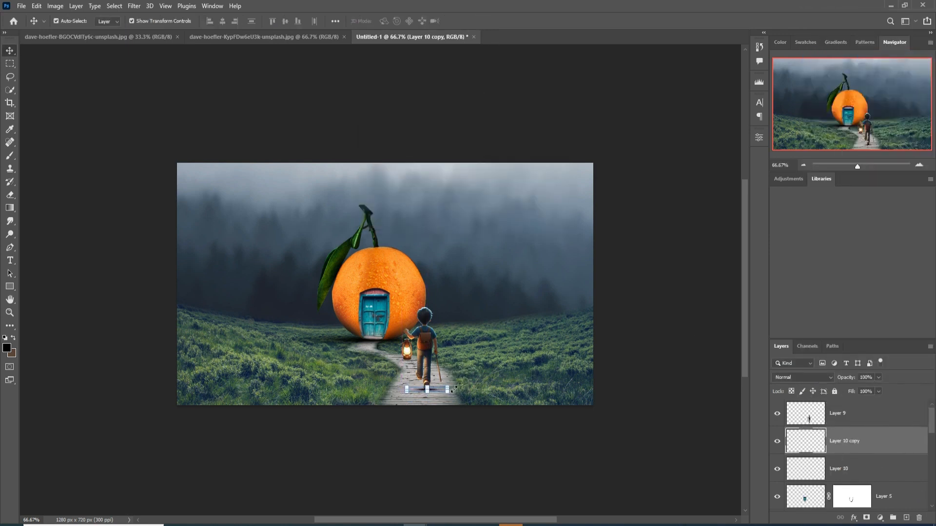
left_click_drag(436, 391, 427, 380)
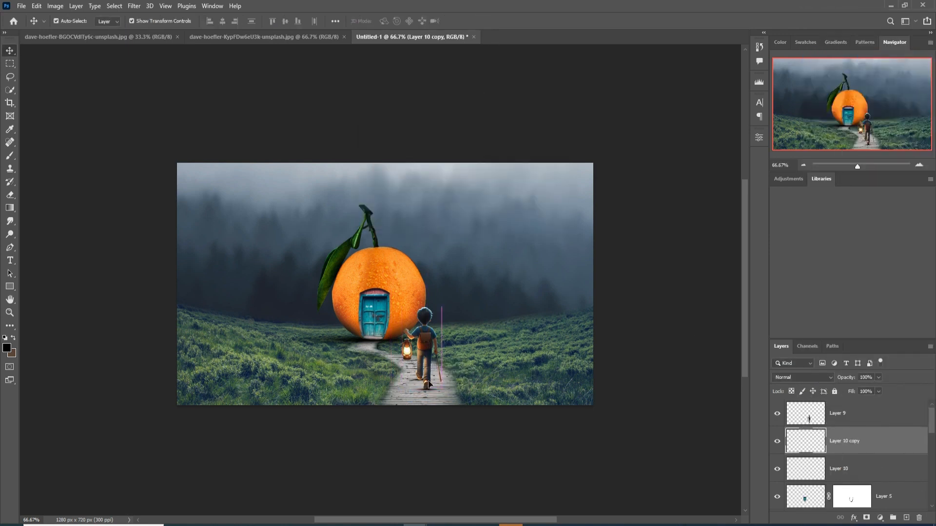
left_click(550, 435)
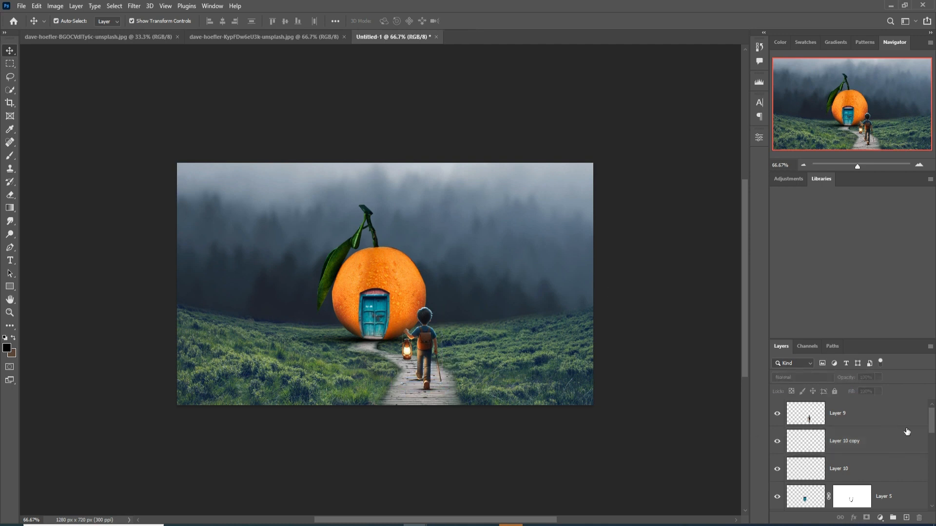
Add a layer above the door layer and paint a golden-yellow dab on the boardwalk beneath the lantern
left_click(889, 471)
scroll(905, 474, "down", 2)
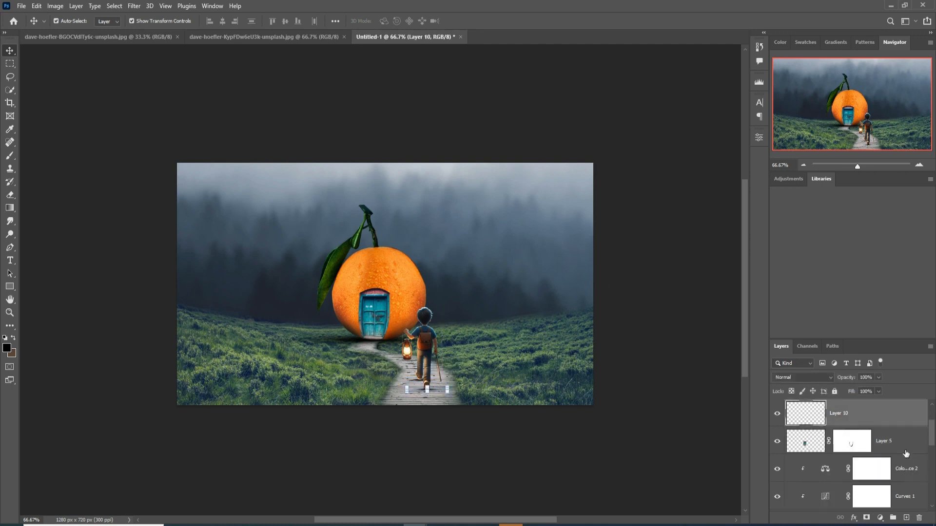
left_click(906, 453)
left_click(906, 518)
left_click(10, 129)
left_click(7, 348)
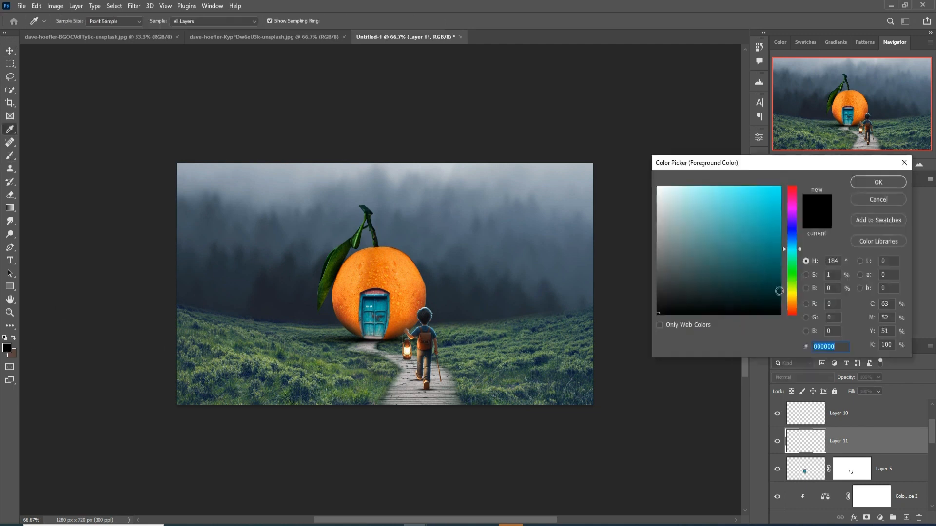
left_click_drag(794, 301, 794, 297)
left_click(784, 193)
left_click(878, 182)
key("b")
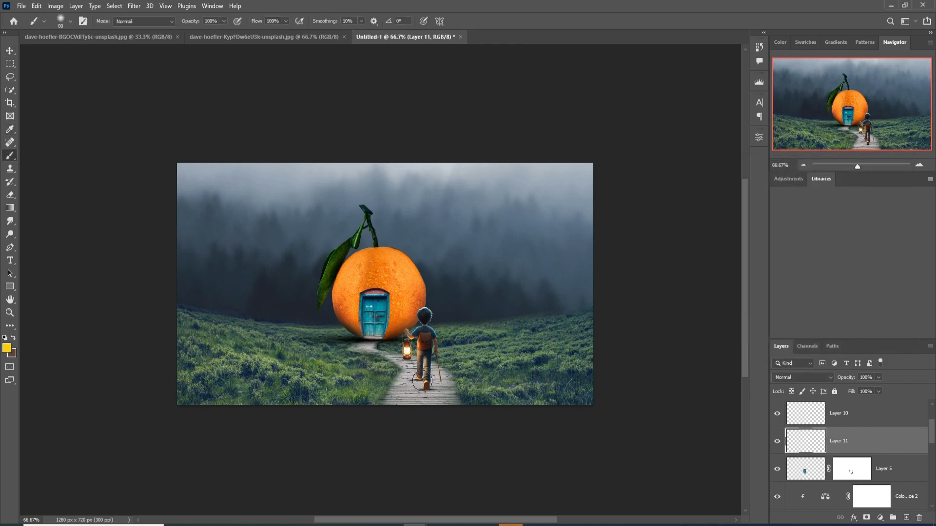
left_click(409, 372)
Set the yellow glow layer to Overlay and stretch it sideways across the boardwalk and the grass on both sides
left_click(826, 376)
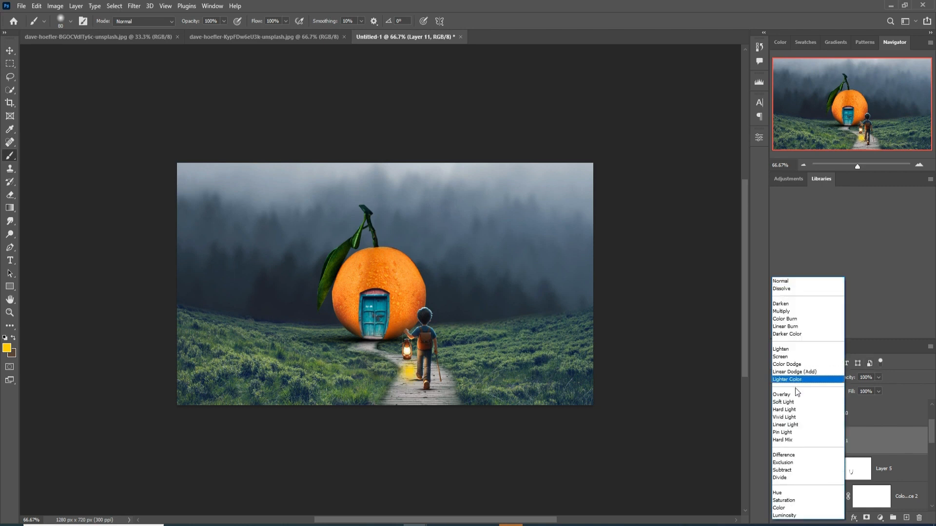
left_click(798, 388)
left_click(9, 52)
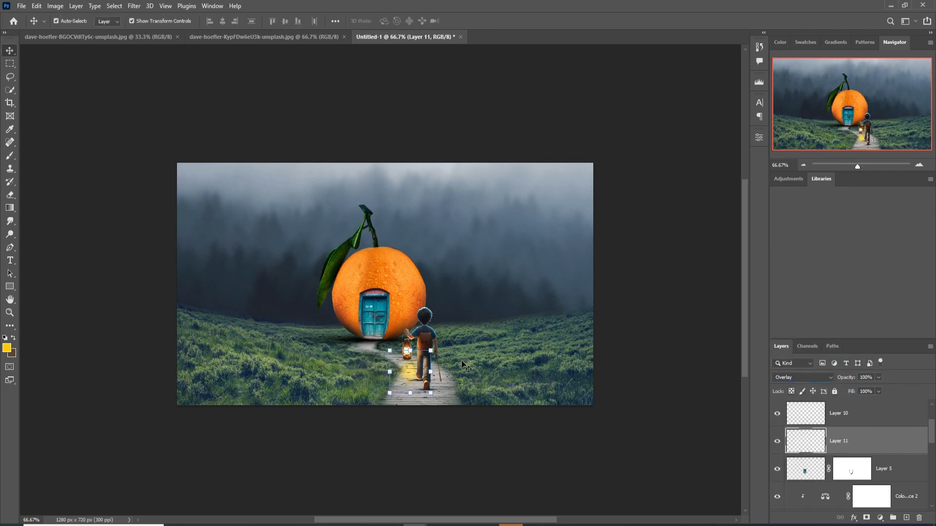
left_click_drag(433, 372, 563, 363)
left_click_drag(388, 374, 280, 372)
left_click_drag(421, 350, 425, 355)
key("Return")
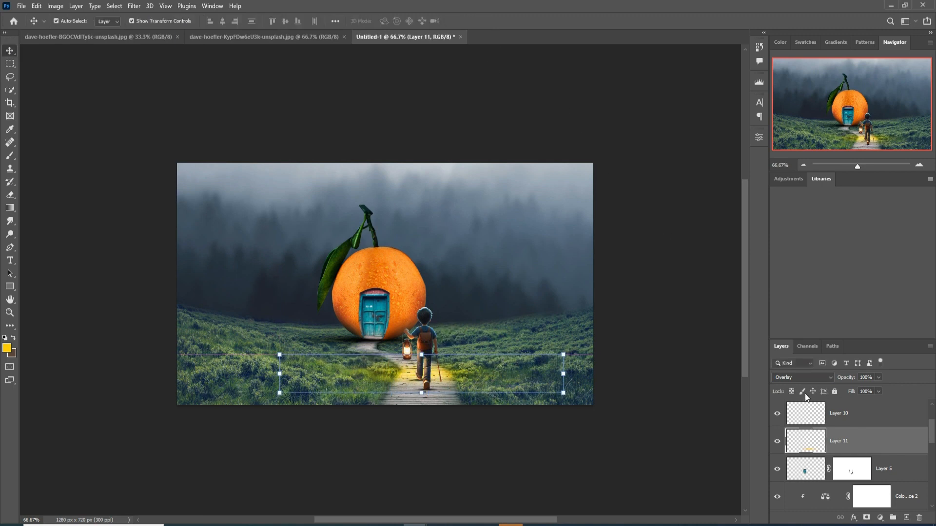
Add a Hue/Saturation adjustment clipped to the glow layer with Hue -13 and Saturation +25
left_click(879, 518)
left_click(877, 422)
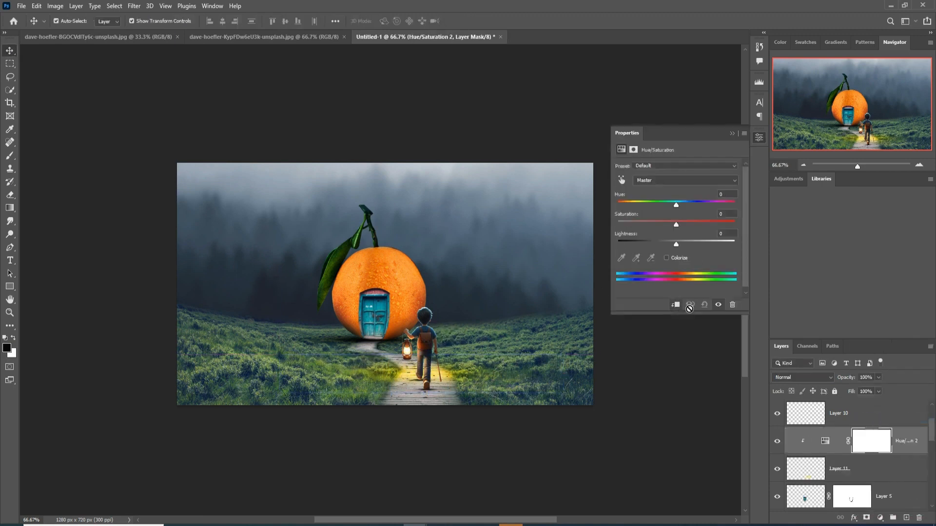
left_click_drag(676, 206, 690, 224)
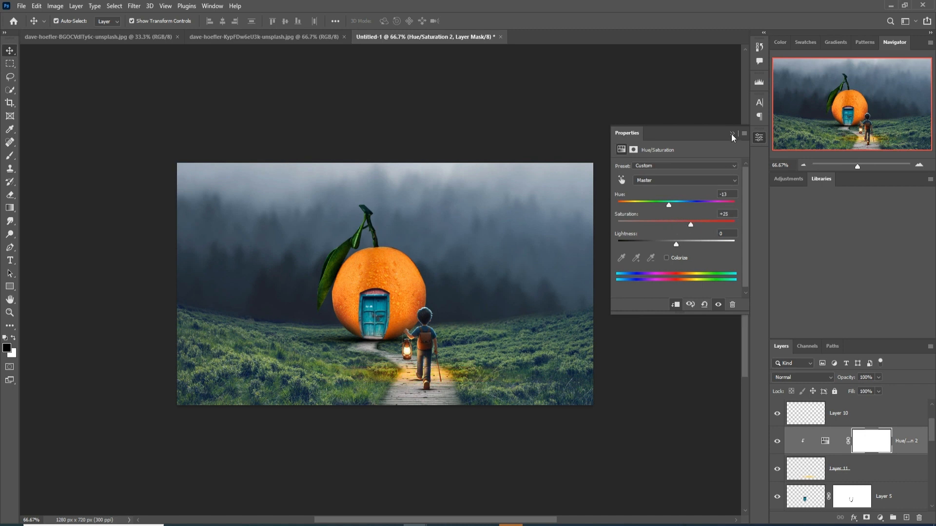
Duplicate the glow layer together with its clipped Hue/Saturation adjustment
left_click(885, 475)
left_click(911, 447, "shift")
right_click(914, 442)
left_click(808, 49)
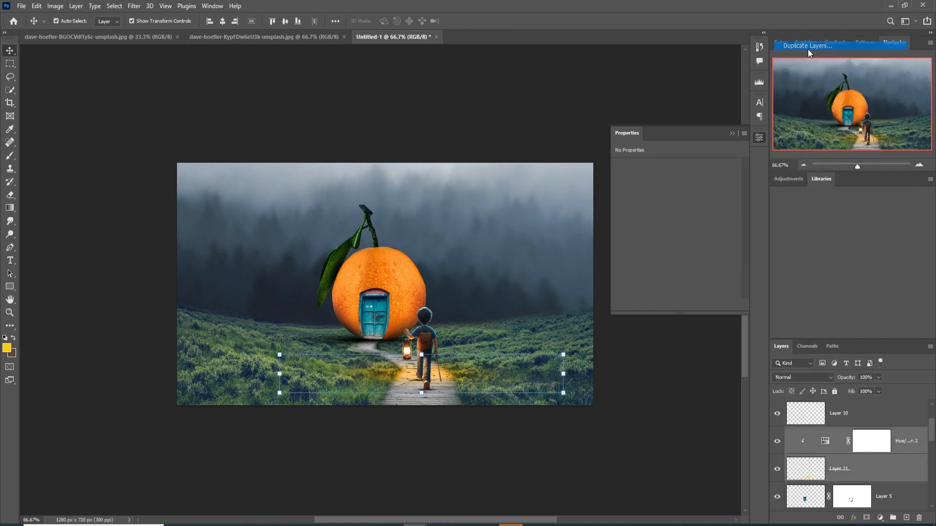
left_click(548, 151)
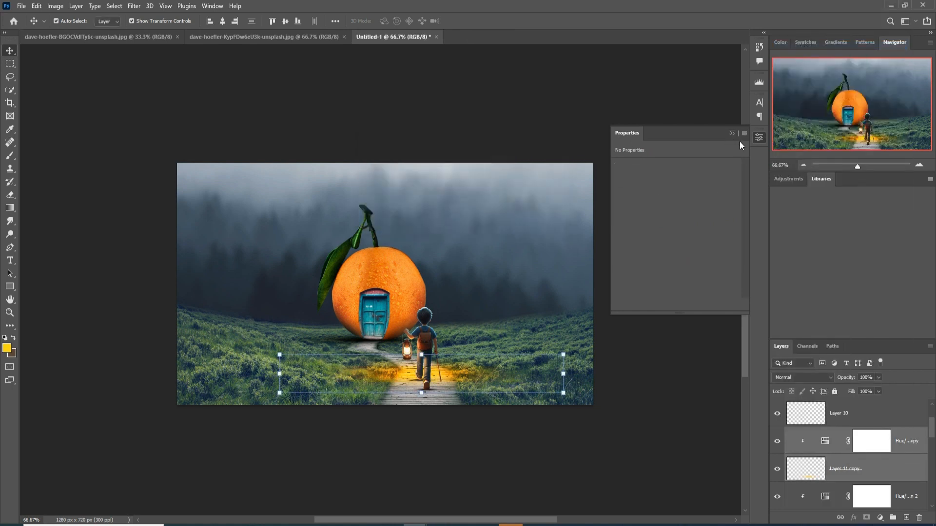
left_click(731, 135)
key("shift+alt+o")
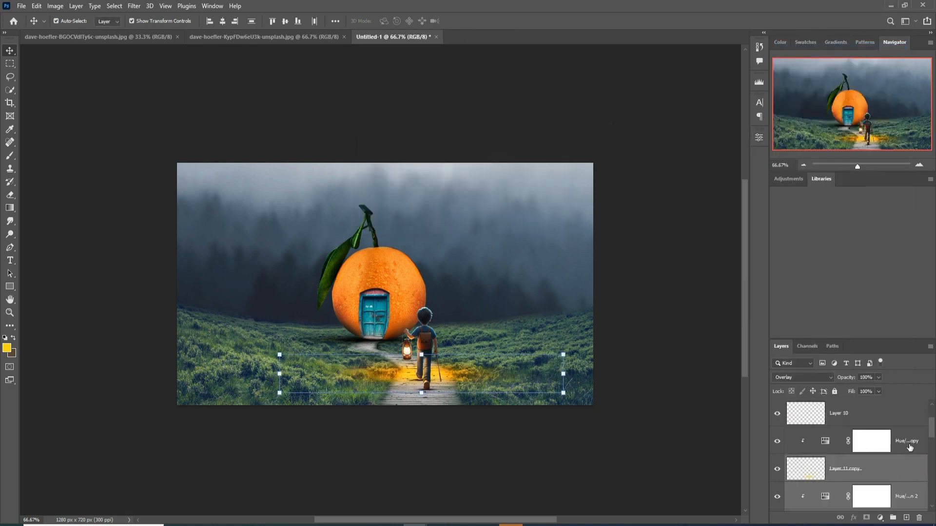
Squash both glow layers with their adjustments to about 47% height and position them beneath the lantern
left_click(908, 445)
left_click_drag(930, 428, 931, 443)
left_click(890, 443, "shift")
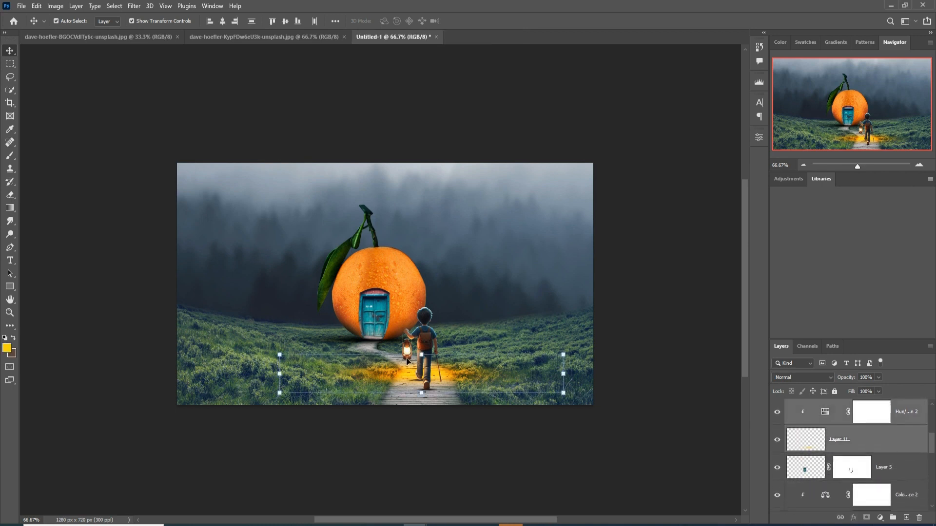
left_click_drag(419, 356, 416, 377)
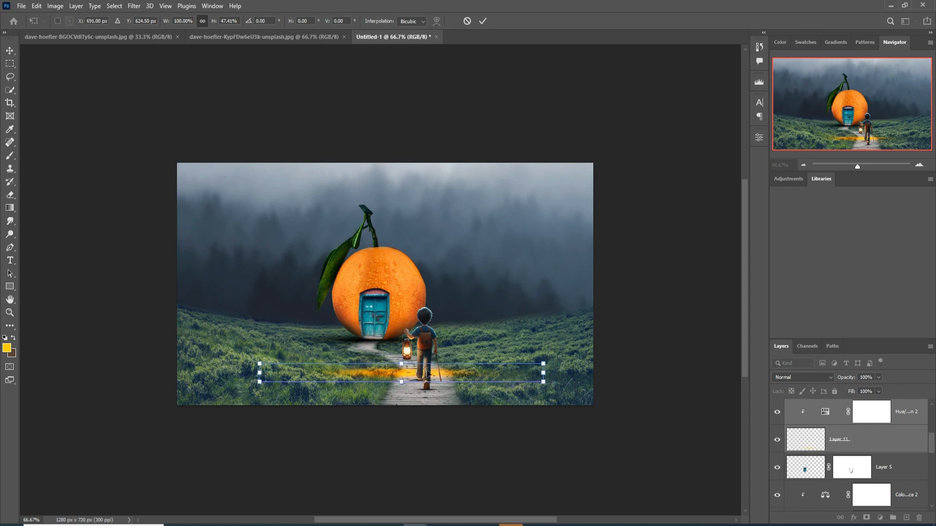
left_click(483, 21)
left_click(574, 335)
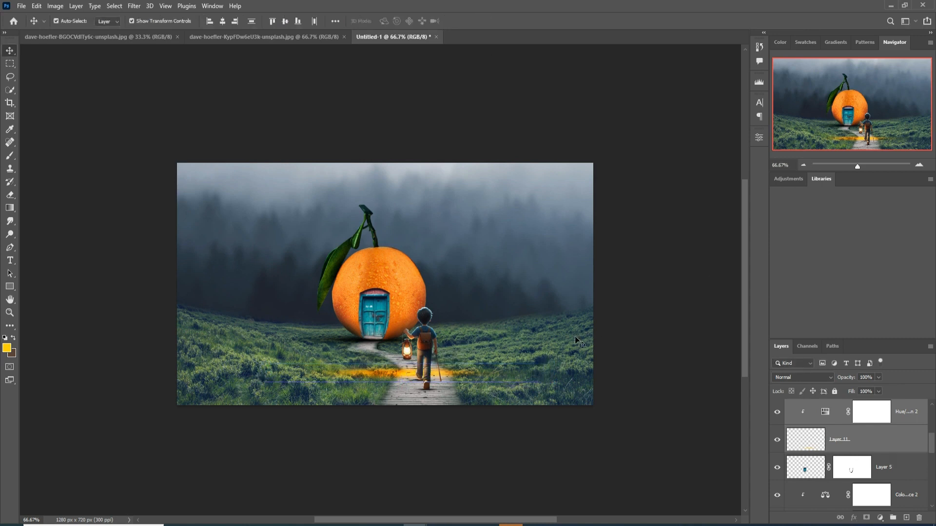
Add a layer above the boy and set the foreground colour to a near-black for the brush
left_click(915, 415)
scroll(914, 416, "up", 5)
left_click(901, 419)
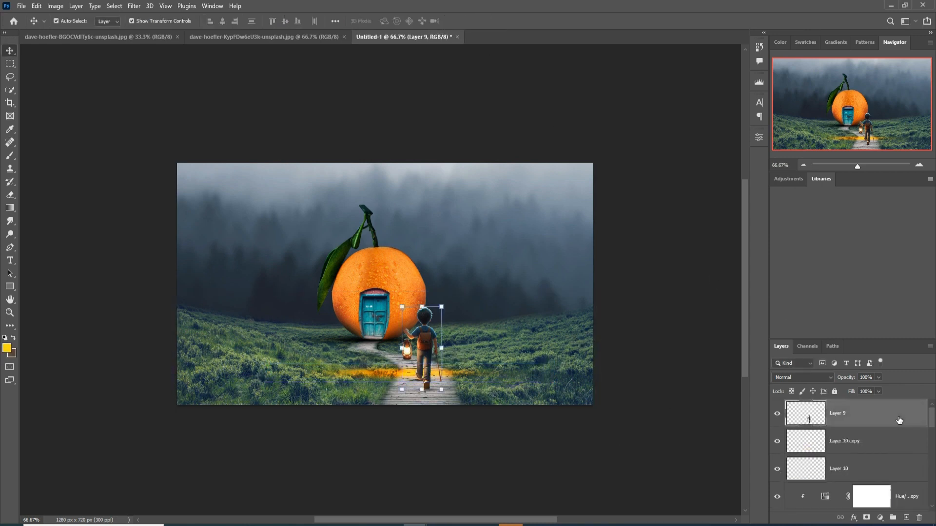
left_click(907, 518)
key("b")
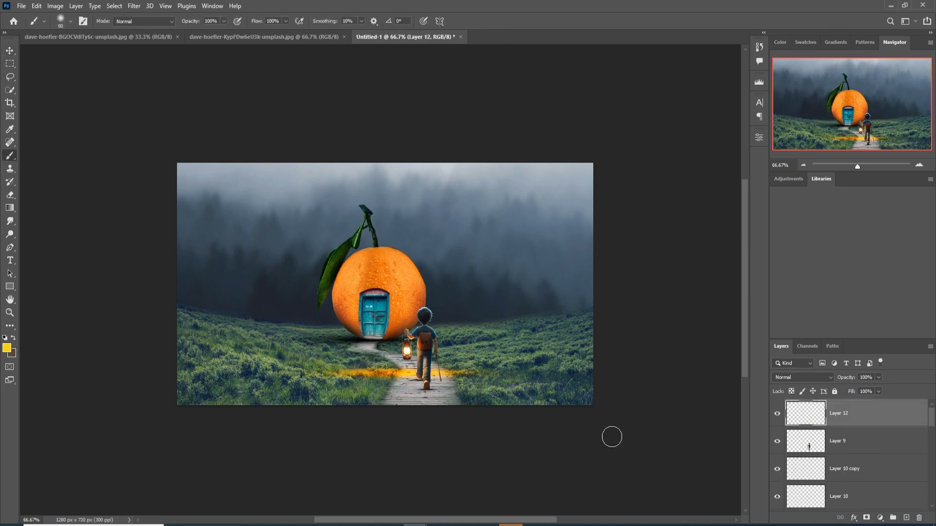
left_click(14, 338)
left_click(7, 348)
left_click(687, 303)
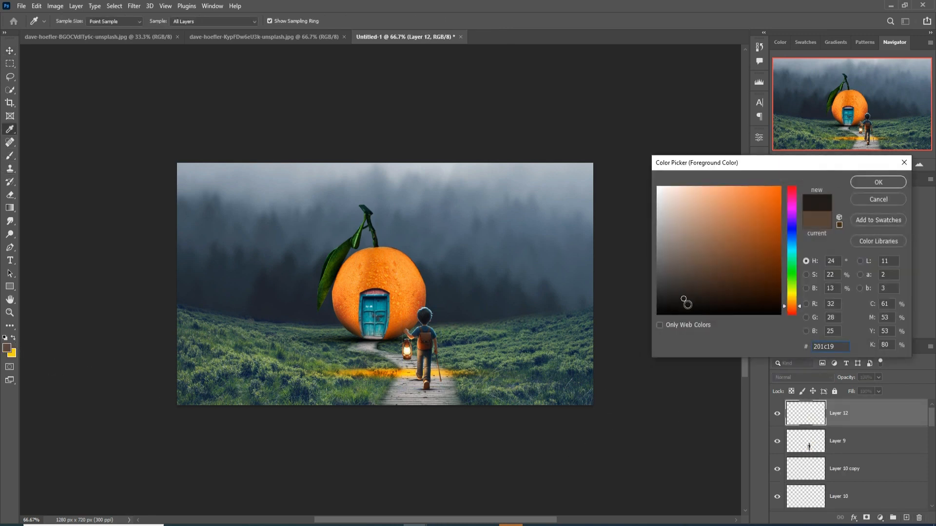
left_click(677, 314)
key("Return")
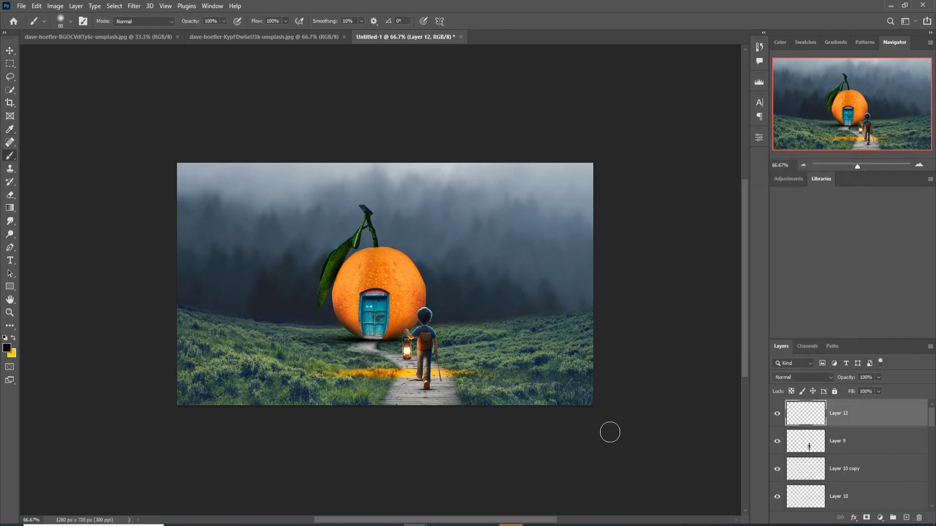
Darken the lower and left edges of the scene with a size 300 soft brush at 15% opacity
key("bracketright")
key("bracketright")
key("bracketright")
key("bracketright")
key("bracketright")
key("bracketright")
key("bracketright")
key("bracketright")
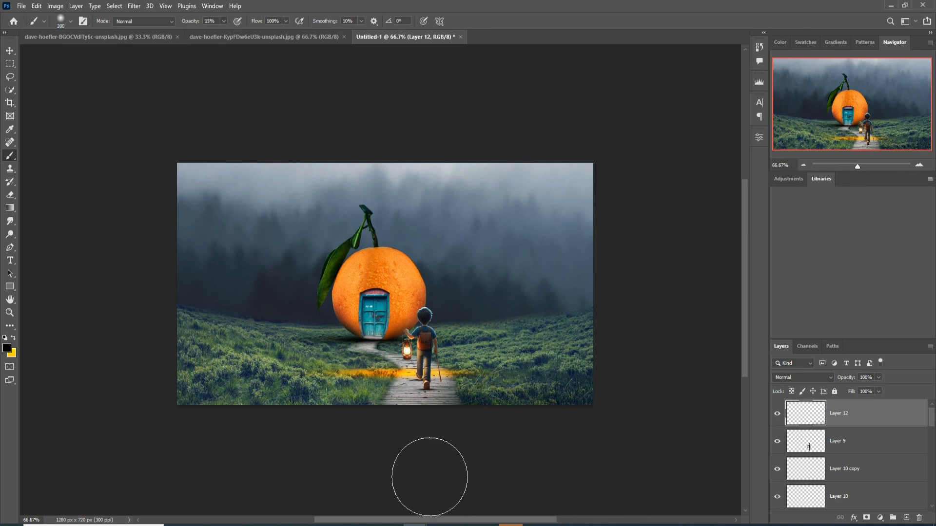
mouse_move(377, 454)
left_mouse_down()
mouse_move(309, 408)
mouse_move(153, 434)
mouse_move(236, 324)
mouse_move(298, 351)
mouse_move(209, 407)
left_mouse_up()
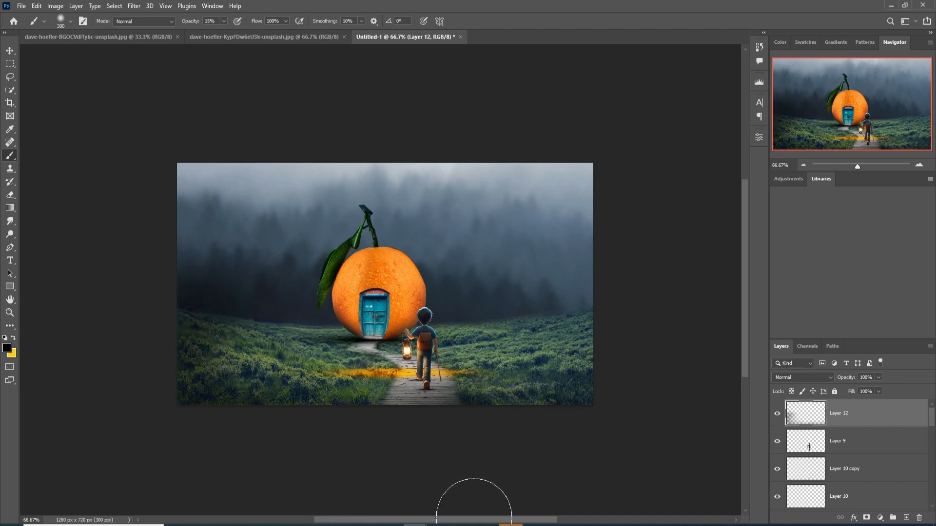
mouse_move(637, 382)
left_mouse_down()
mouse_move(689, 366)
mouse_move(575, 329)
mouse_move(737, 340)
left_mouse_up()
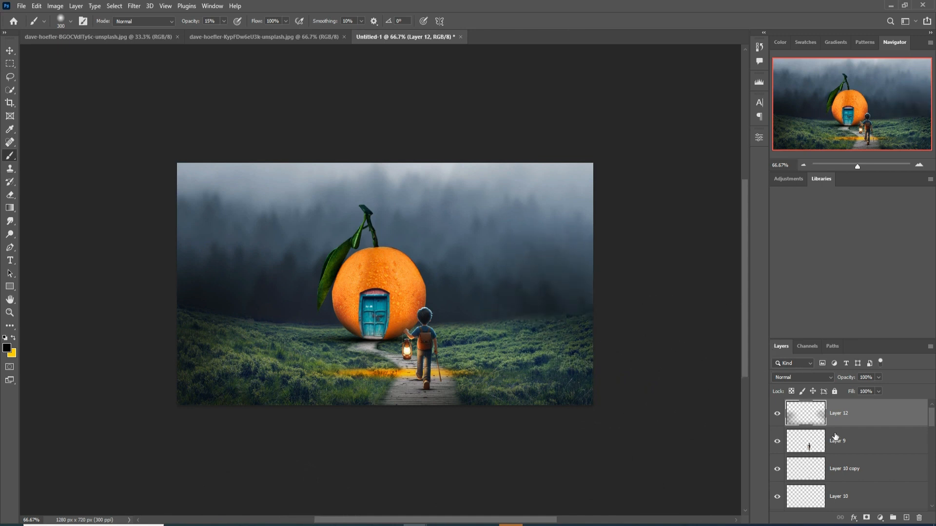
key("ctrl+z")
key("ctrl+z")
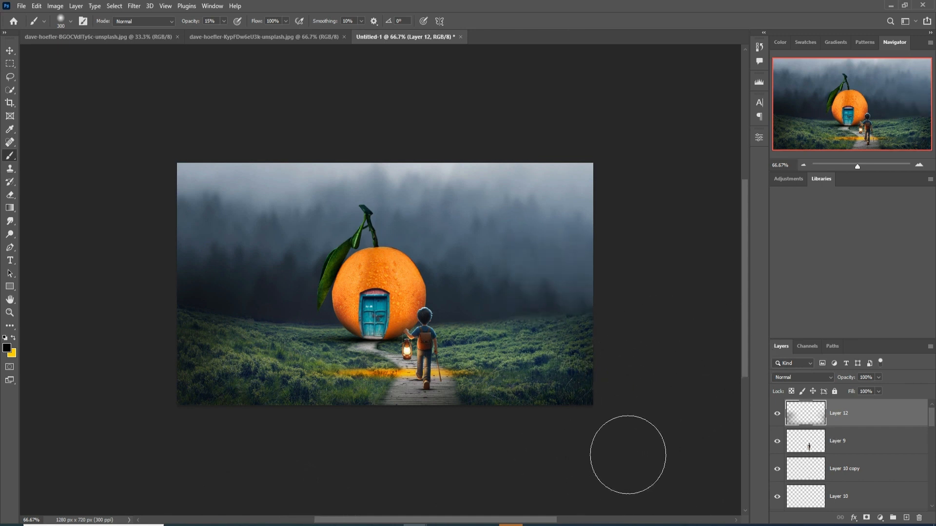
Add a layer above the edge shading and set its blend mode to Linear Dodge (Add)
left_click(906, 518)
key("ctrl+shift+alt+n")
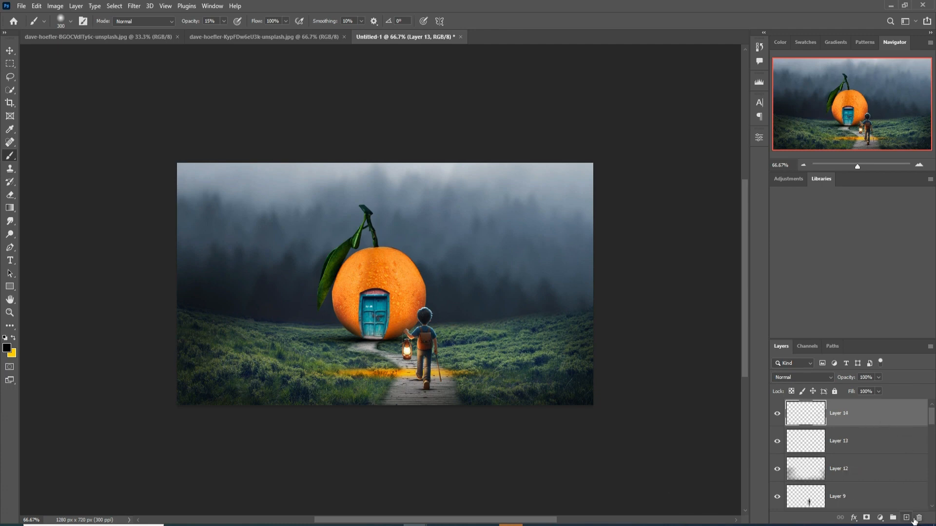
left_click(804, 378)
left_click(824, 375)
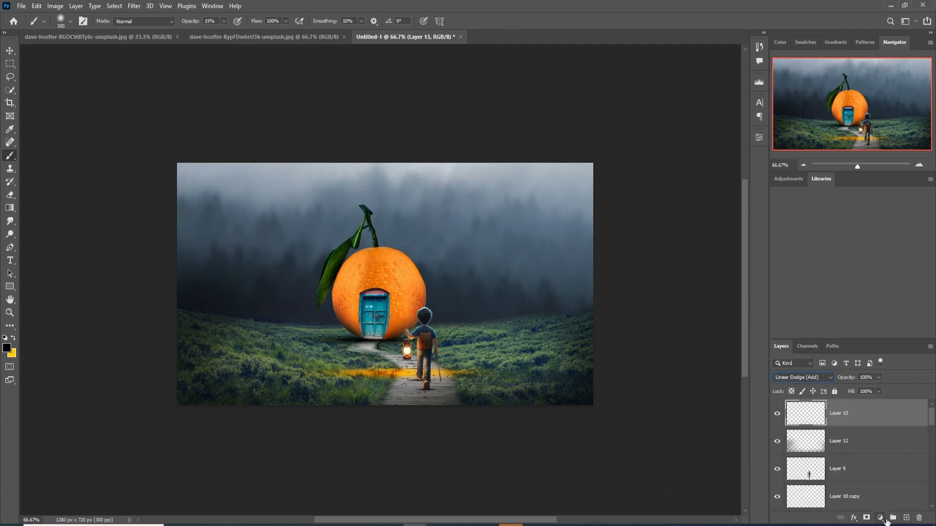
Create a Solid Color fill layer above the edge shading and pick a bright orange for it
left_click(879, 517)
left_click(884, 338)
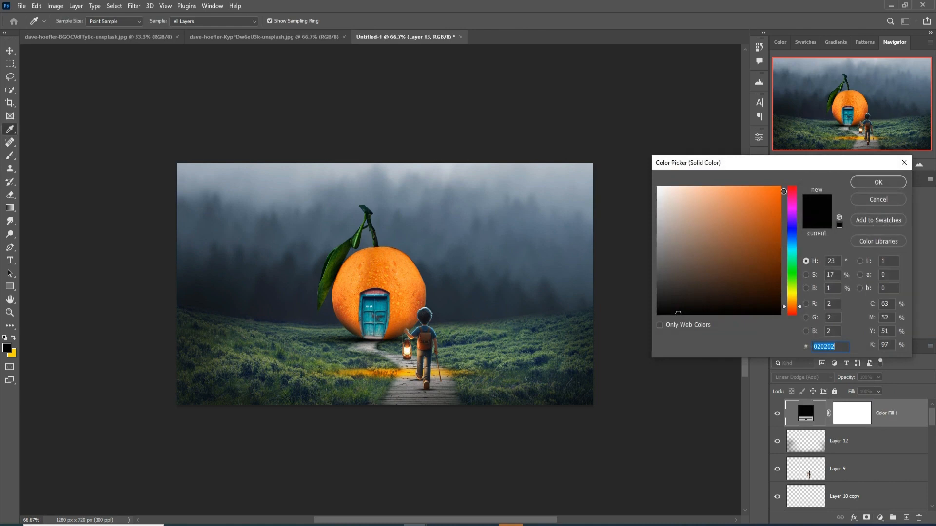
left_click(778, 188)
left_click_drag(802, 312, 798, 306)
left_click(878, 182)
key("b")
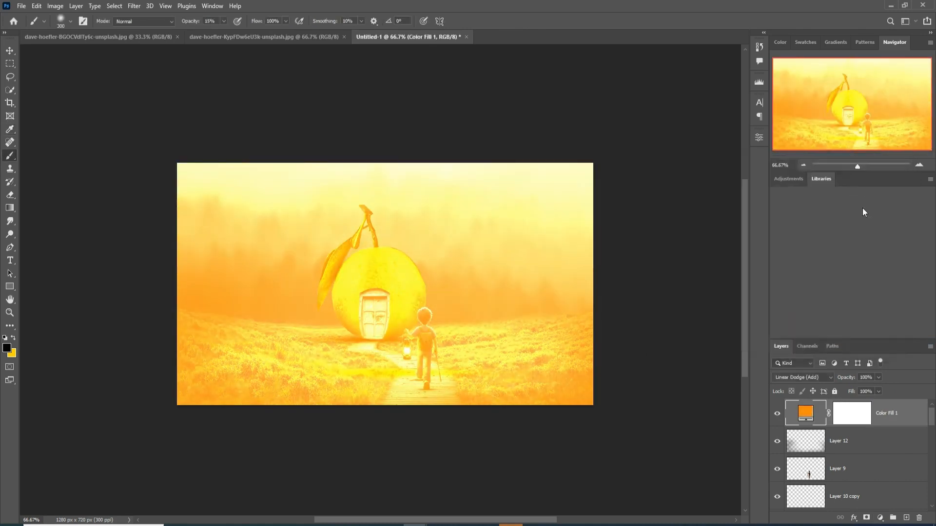
Adjust the orange fill layer's Blend If range so the dark tones beneath show through
left_click(852, 415)
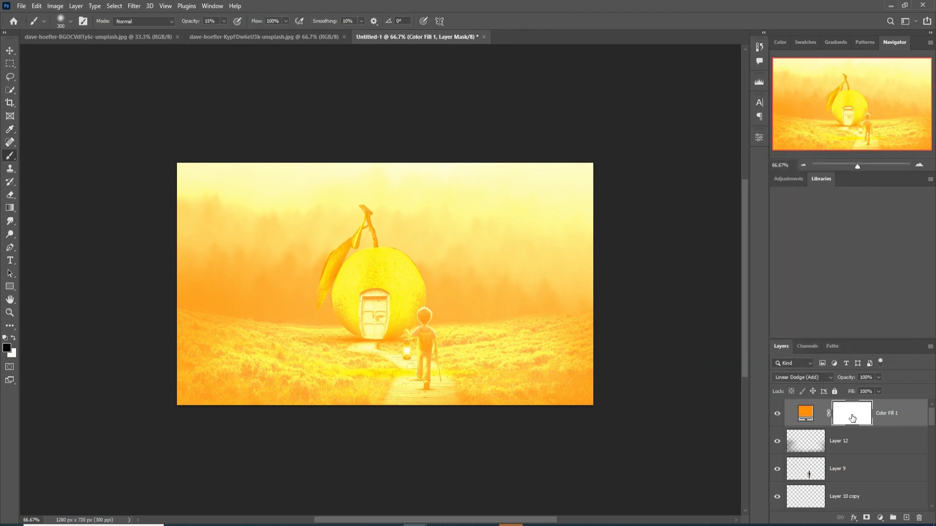
right_click(799, 424)
left_click(828, 218)
left_click_drag(641, 423, 660, 423)
left_click(835, 245)
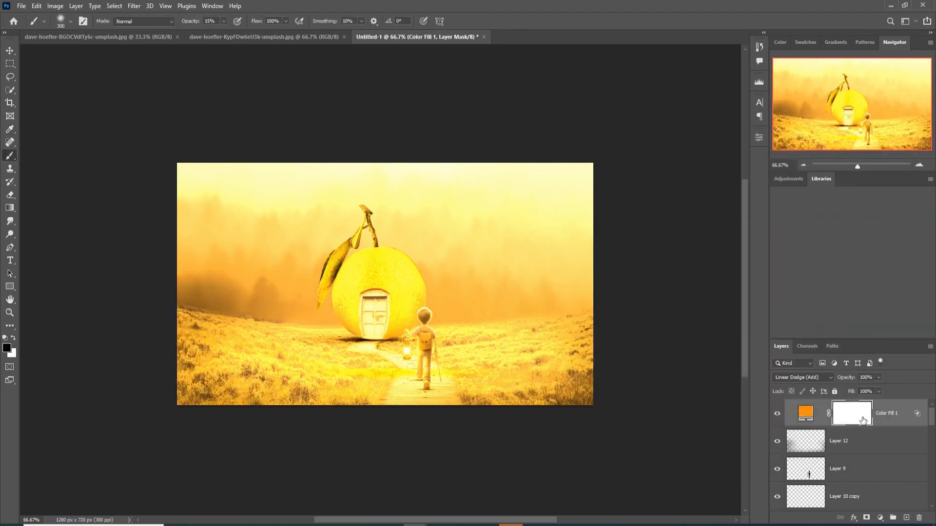
Invert the orange fill's mask and paint white around the boy and lantern with a size 300 soft brush at 15% opacity
key("ctrl+i")
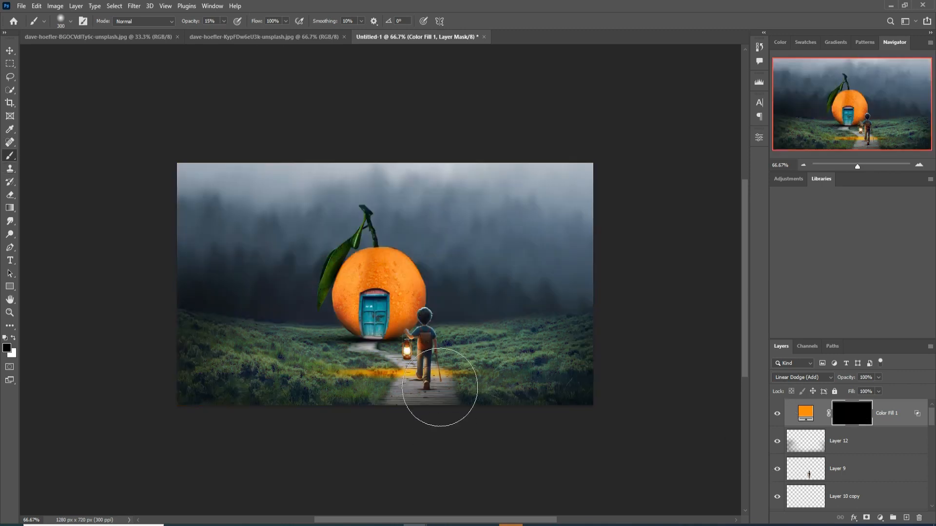
key("x")
mouse_move(435, 386)
left_mouse_down()
mouse_move(409, 396)
mouse_move(435, 388)
left_mouse_up()
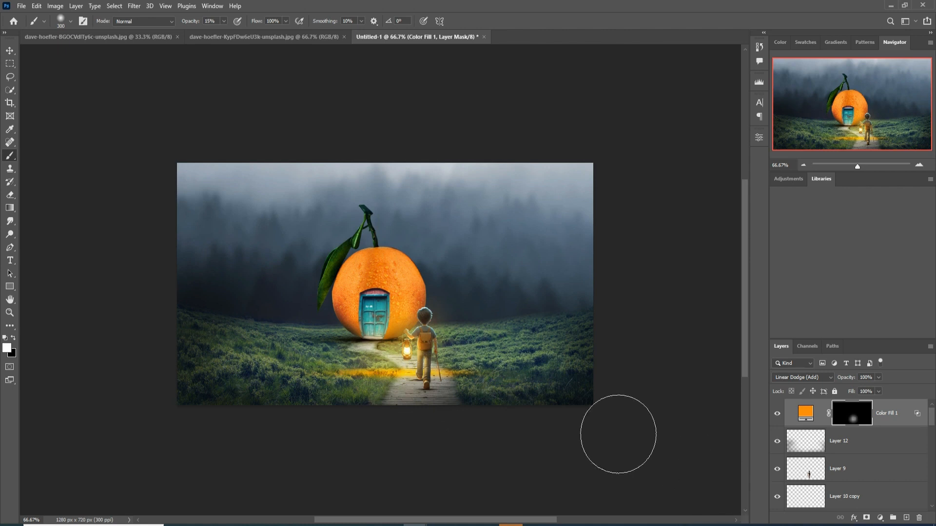
Darken the sides of the orange with soft black strokes on the shading layer clipped to it
key("v")
left_click(389, 260)
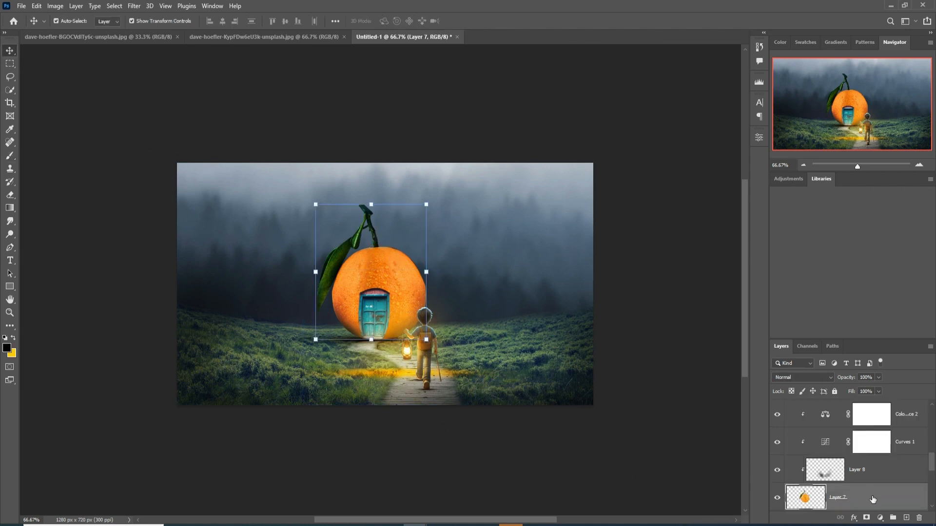
left_click(872, 470)
key("b")
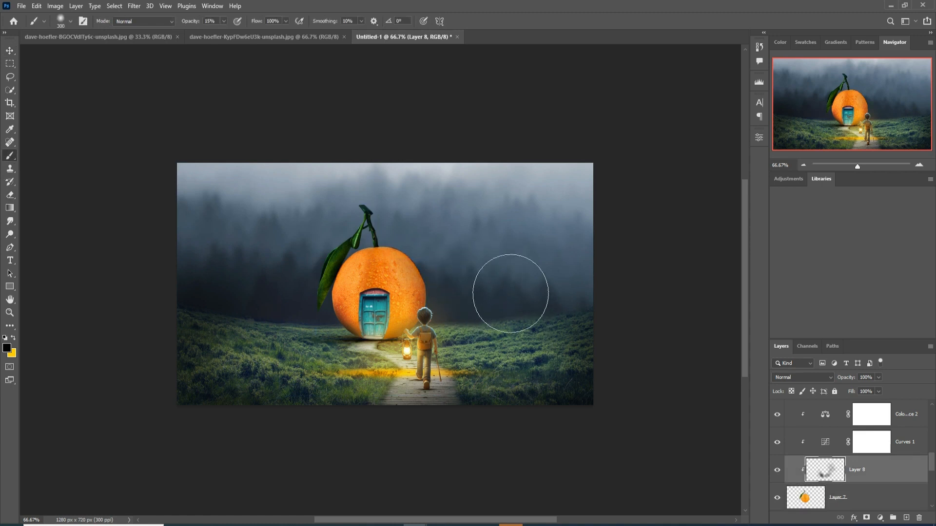
mouse_move(510, 293)
left_mouse_down()
mouse_move(486, 279)
mouse_move(494, 295)
left_mouse_up()
left_click_drag(338, 292, 352, 398)
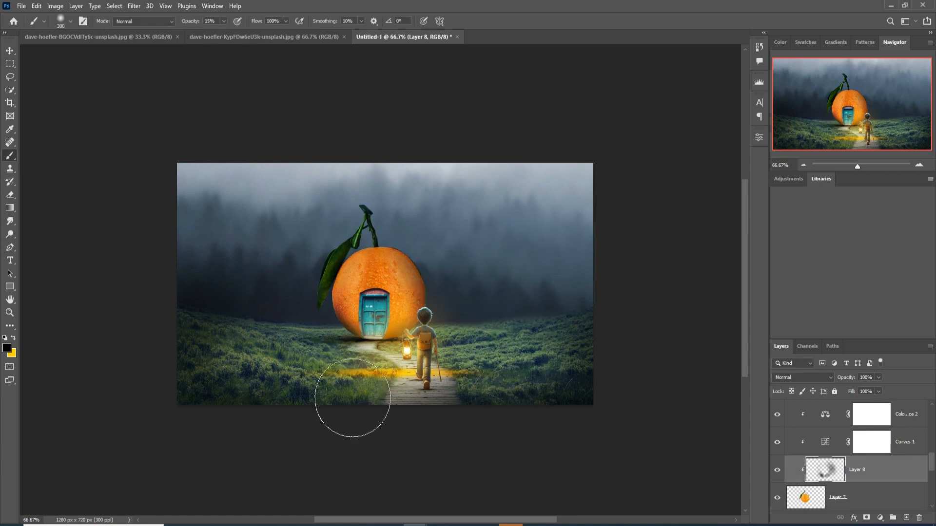
mouse_move(401, 302)
left_mouse_down()
mouse_move(420, 287)
mouse_move(534, 328)
mouse_move(503, 334)
mouse_move(496, 294)
left_mouse_up()
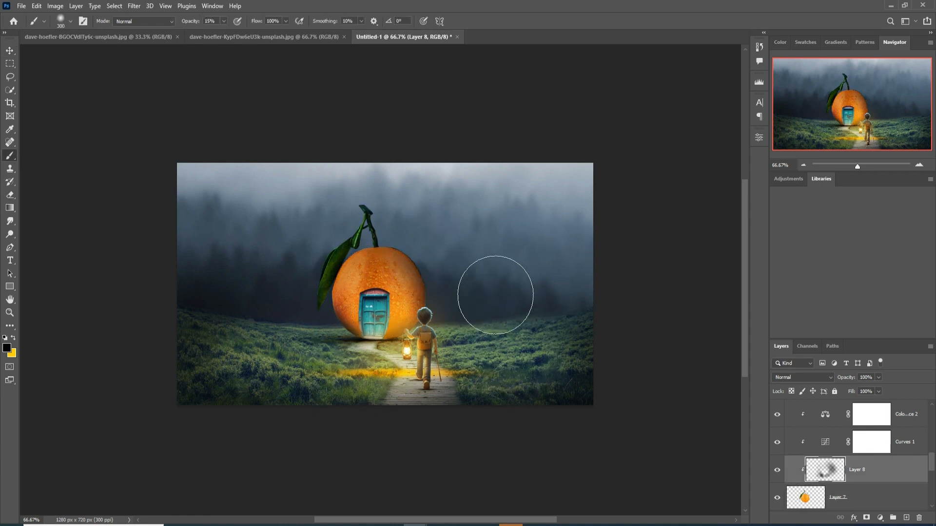
Select the orange Color Fill layer in the composite and switch to the boardwalk photo with the fence posts
left_click(9, 51)
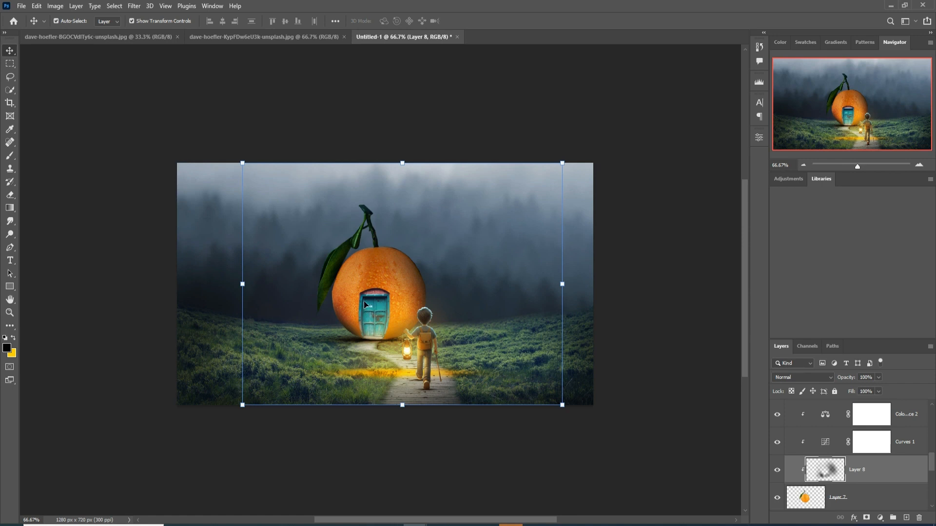
scroll(874, 490, "down", 5)
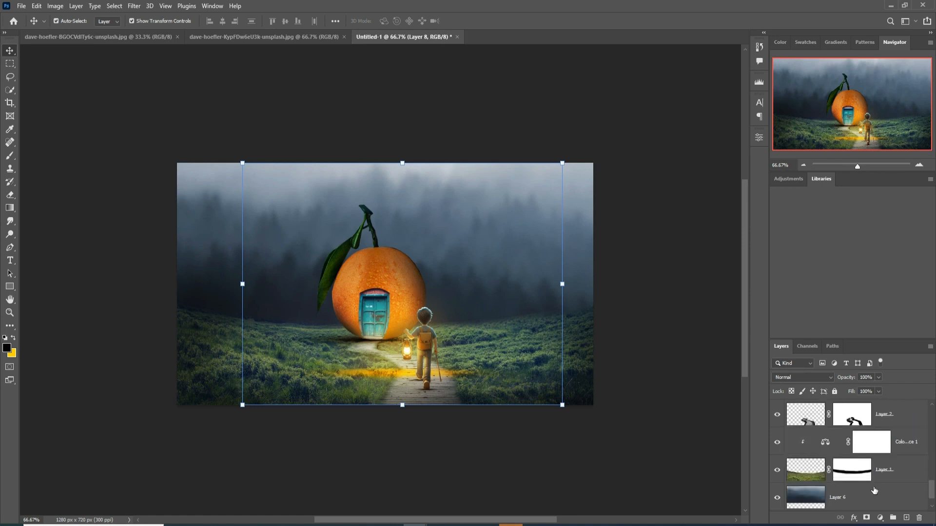
scroll(873, 491, "up", 10)
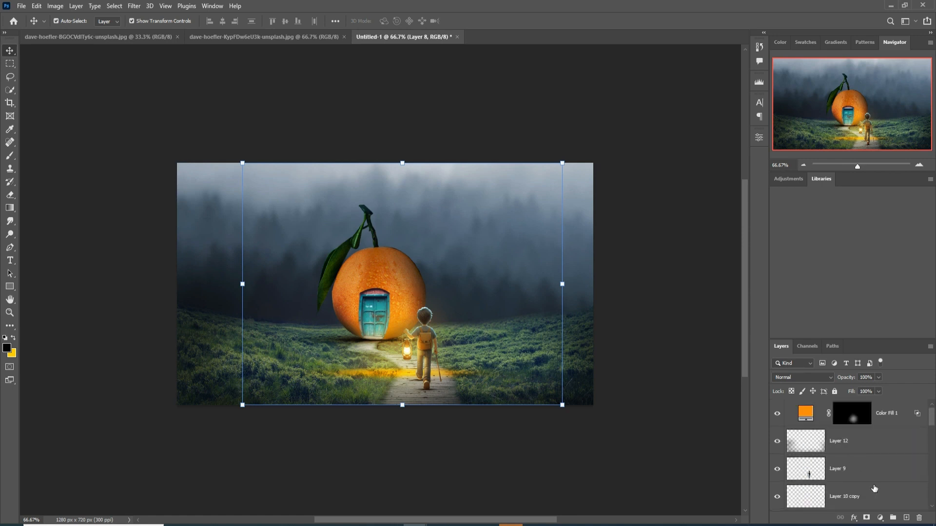
left_click(889, 418)
left_click(258, 37)
left_click(131, 37)
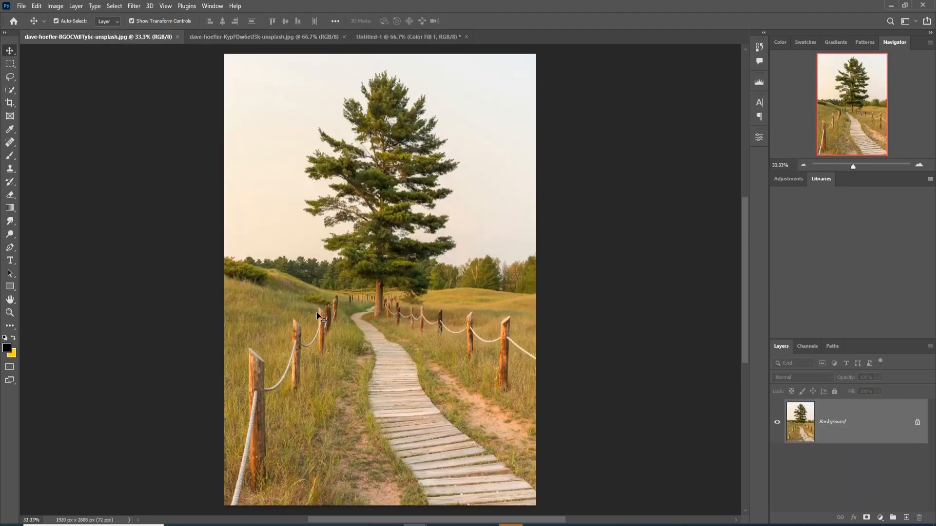
Outline the large nearest fence post on the right of the boardwalk with the Pen tool and convert the path to a selection
left_click(10, 77)
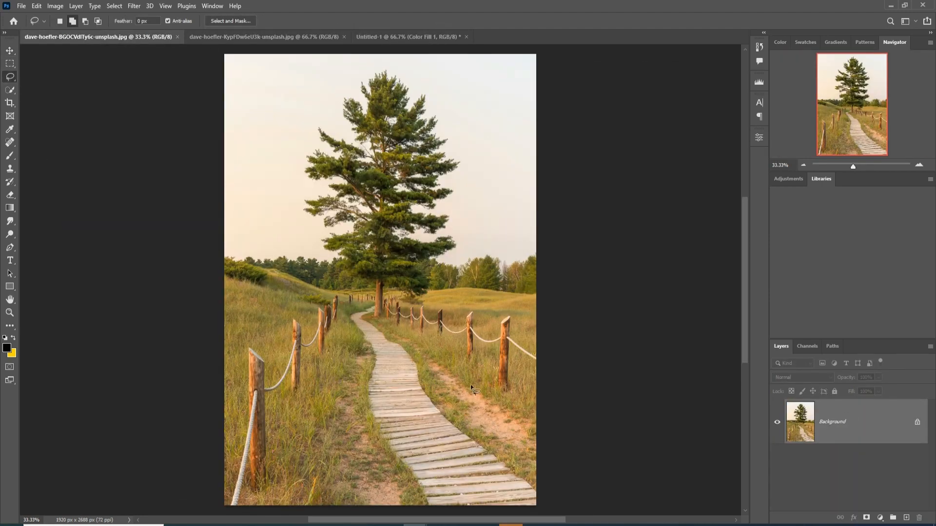
left_click(10, 247)
key("ctrl+1")
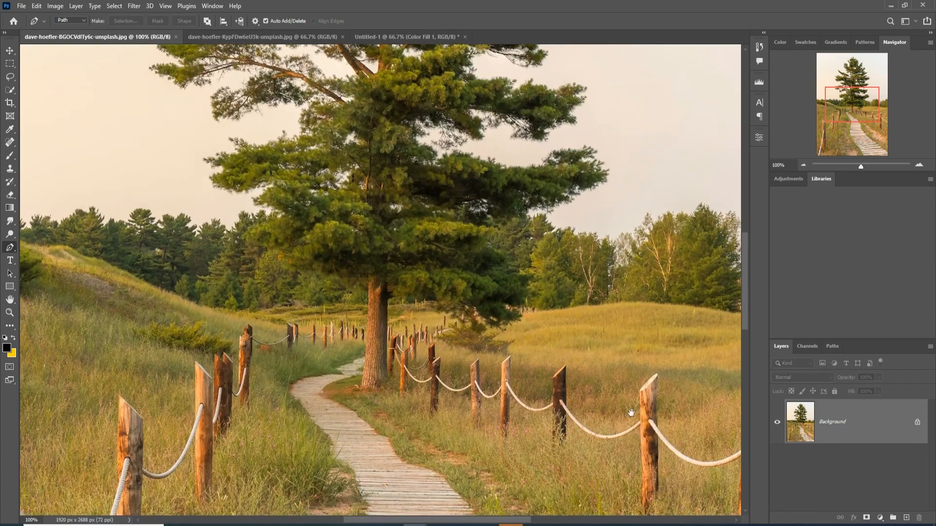
left_click_drag(631, 413, 577, 233)
left_click(602, 195)
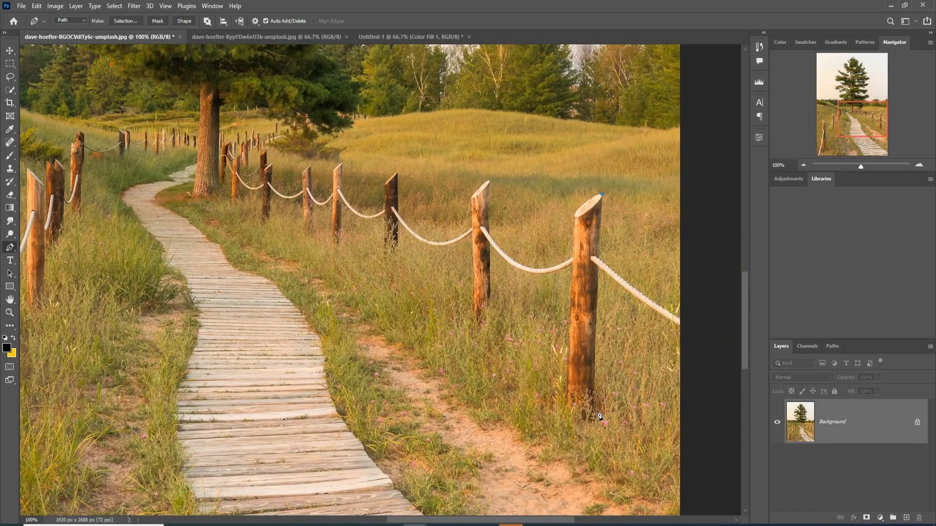
right_click(586, 232)
left_click(610, 281)
left_click(519, 145)
Float the boardwalk photo, transfer the selected fence post into the orange house composite and minimise the photo
left_click(10, 51)
left_click_drag(69, 37, 69, 61)
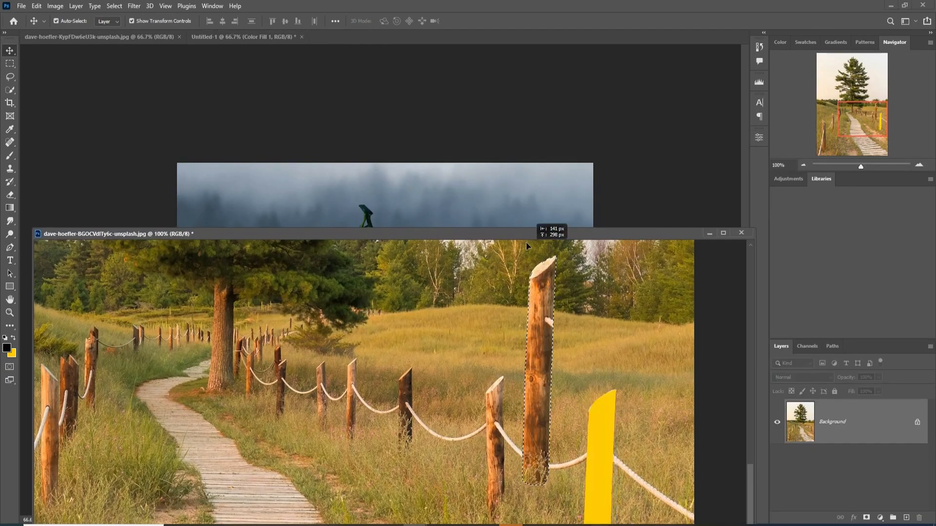
left_click_drag(526, 242, 511, 213)
left_click(709, 233)
Scale the fence post down to slightly smaller than the boy and place it in the grass to his right
left_click_drag(499, 264, 464, 260)
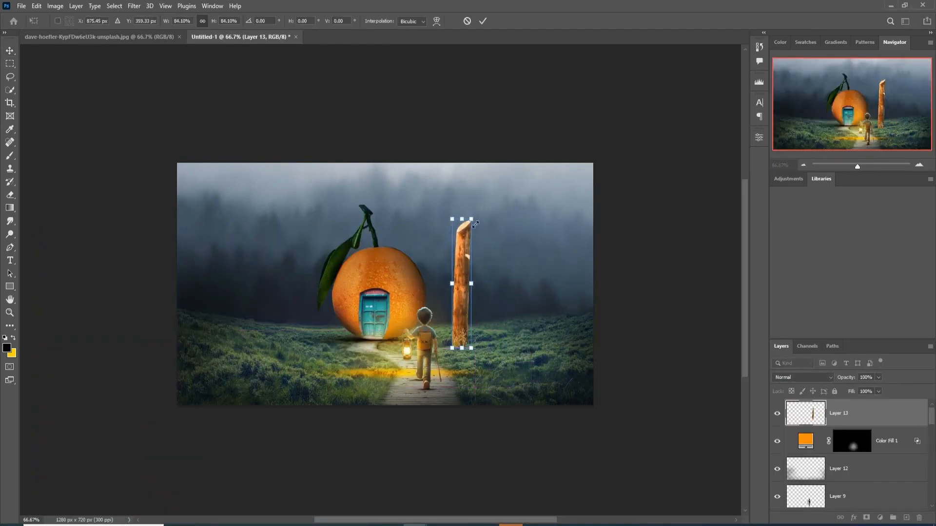
left_click_drag(475, 223, 470, 320)
key("Return")
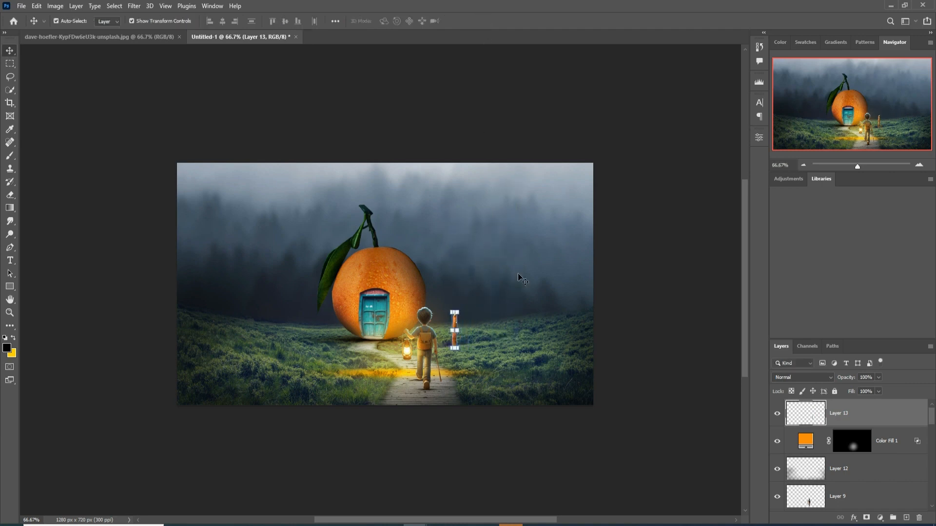
key("ctrl+plus")
key("ctrl+plus")
left_click_drag(602, 408, 582, 420)
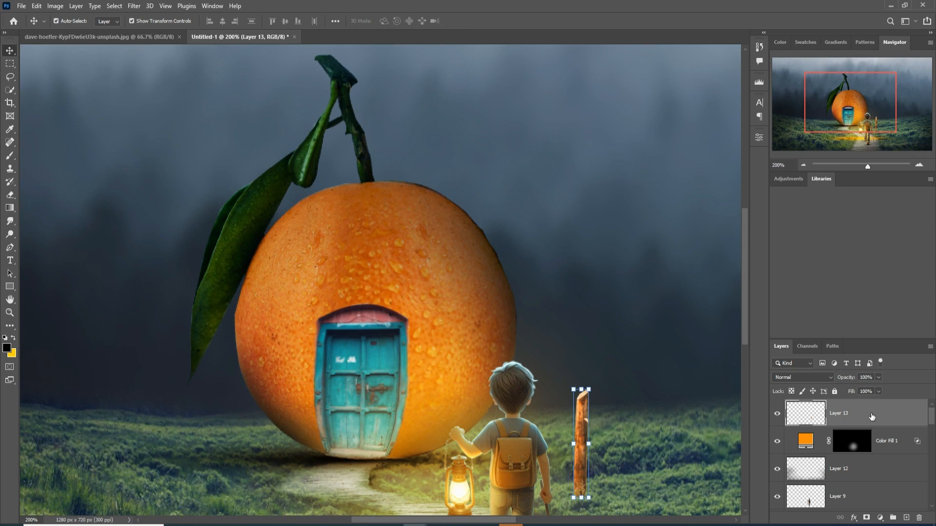
Clip a Hue/Saturation adjustment to the fence post and set its hue to +2
left_click(880, 518)
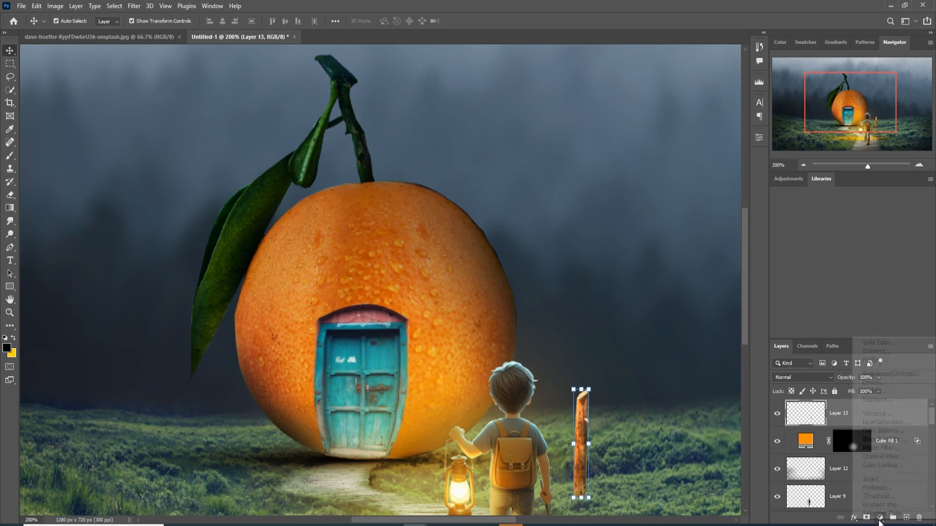
left_click(891, 378)
key("ctrl+alt+g")
mouse_move(676, 204)
left_mouse_down()
mouse_move(694, 206)
mouse_move(618, 219)
mouse_move(677, 220)
left_mouse_up()
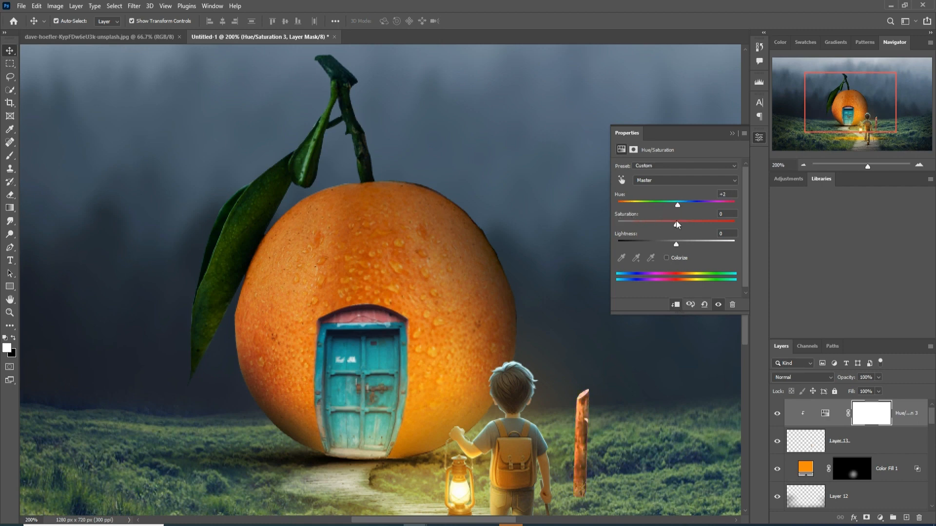
left_click(733, 133)
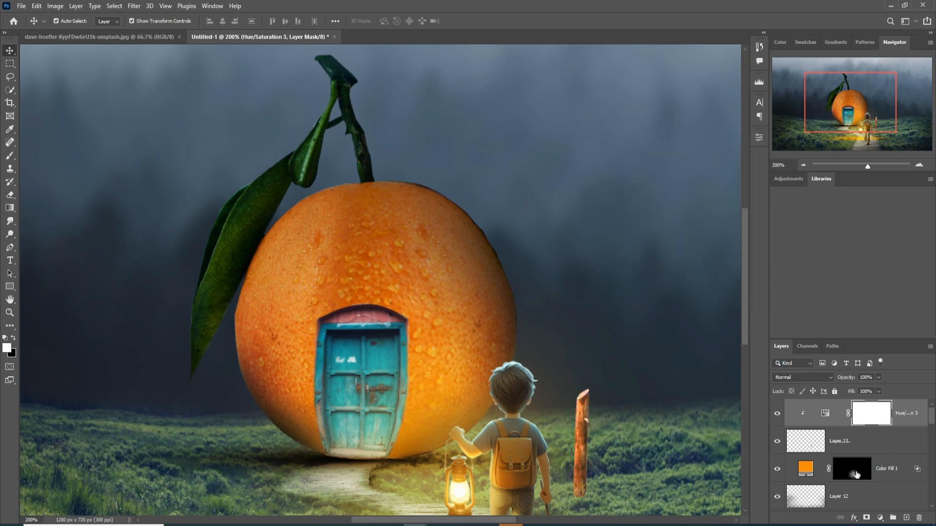
Add a mask to the post layer and fade the post's base into the grass with a small soft black brush
left_click(866, 518)
key("b")
key("d")
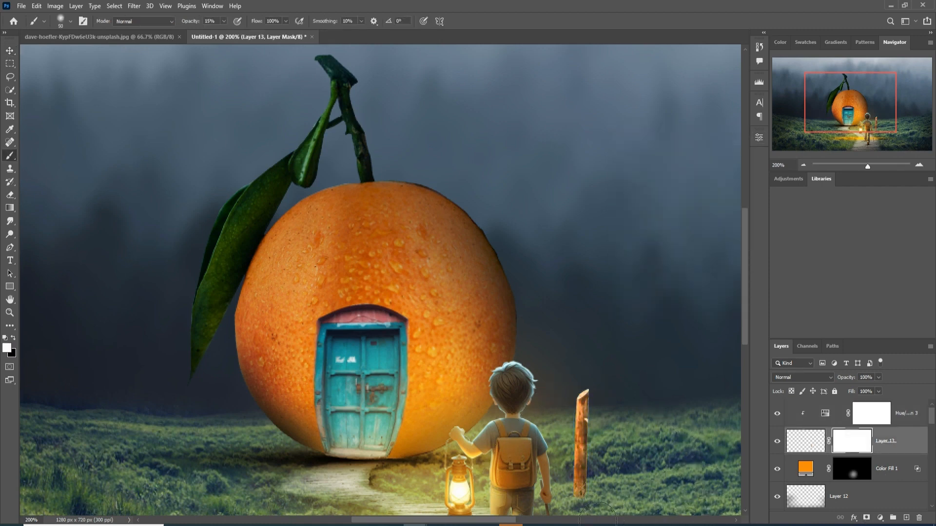
key("[")
left_click(914, 455)
left_click_drag(649, 462, 565, 257)
key("[")
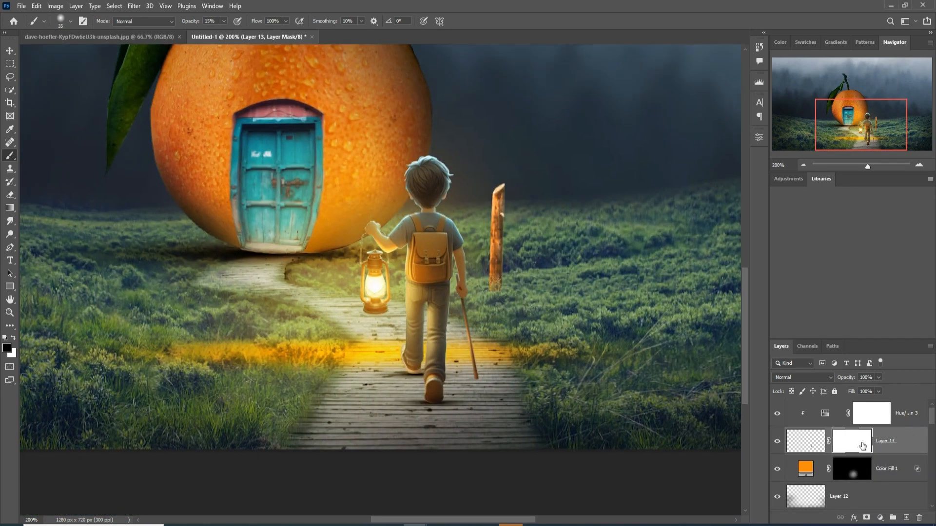
left_click(224, 21)
left_click(503, 299)
Duplicate the fence post with its Hue/Saturation adjustment and place the copy on the left side of the path near the door
key("v")
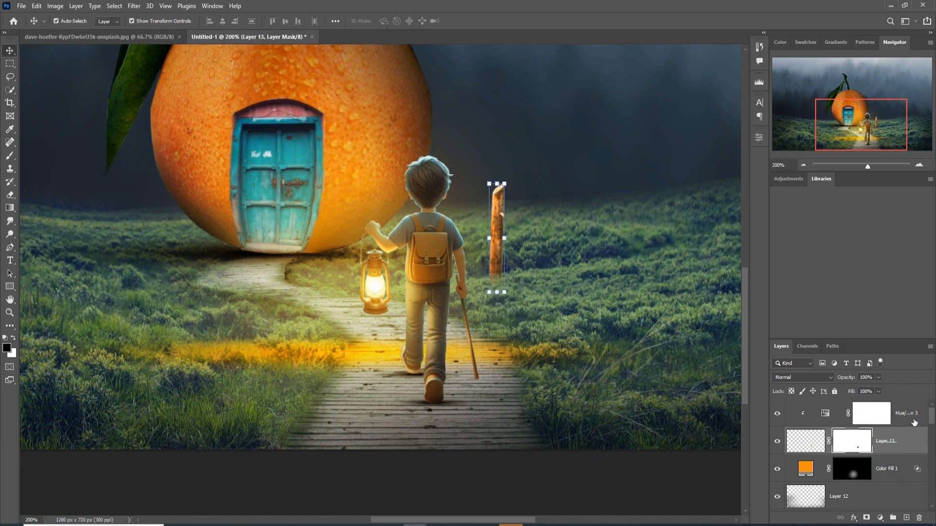
right_click(915, 422)
left_click(799, 146)
key("Return")
left_click_drag(490, 207, 254, 264)
Duplicate the left post with its adjustment and move the new copy to the grass at the far right
right_click(909, 435)
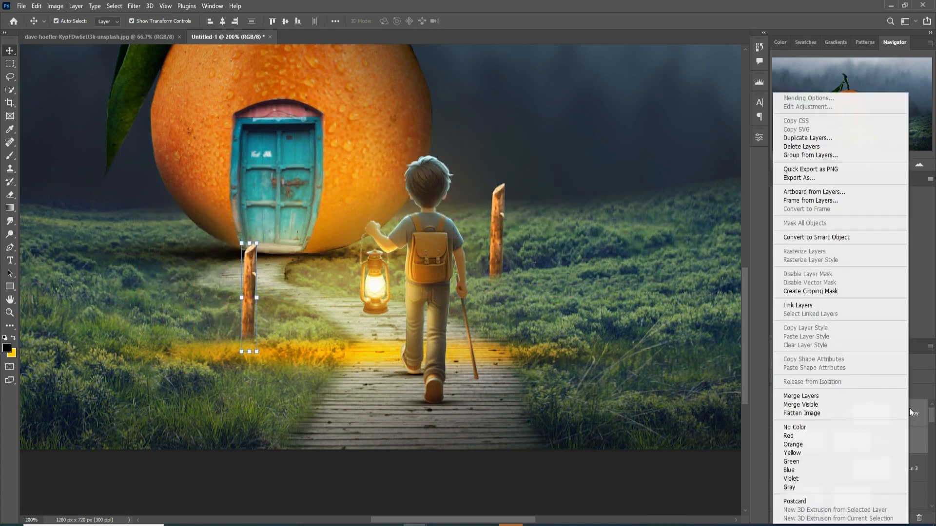
left_click(806, 142)
key("Return")
left_click_drag(256, 269, 712, 332)
Enlarge the far-right post to 152.72% and settle it in the foreground grass beside the boardwalk
left_click_drag(658, 299, 661, 240)
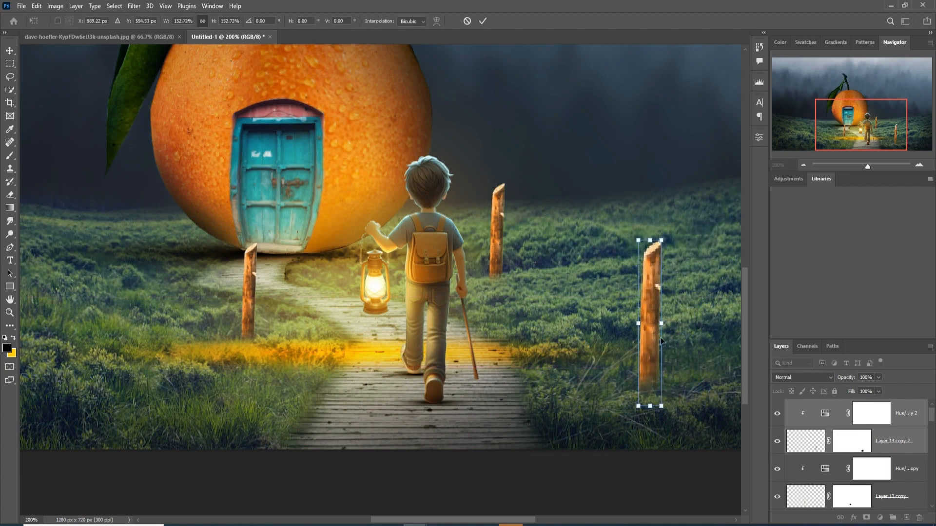
left_click_drag(661, 341, 653, 354)
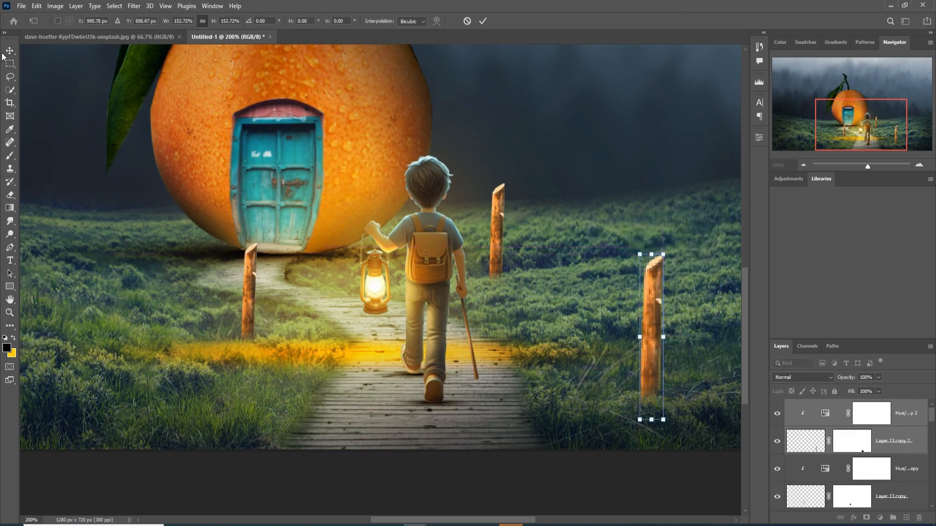
key("Return")
key("ctrl+minus")
key("ctrl+minus")
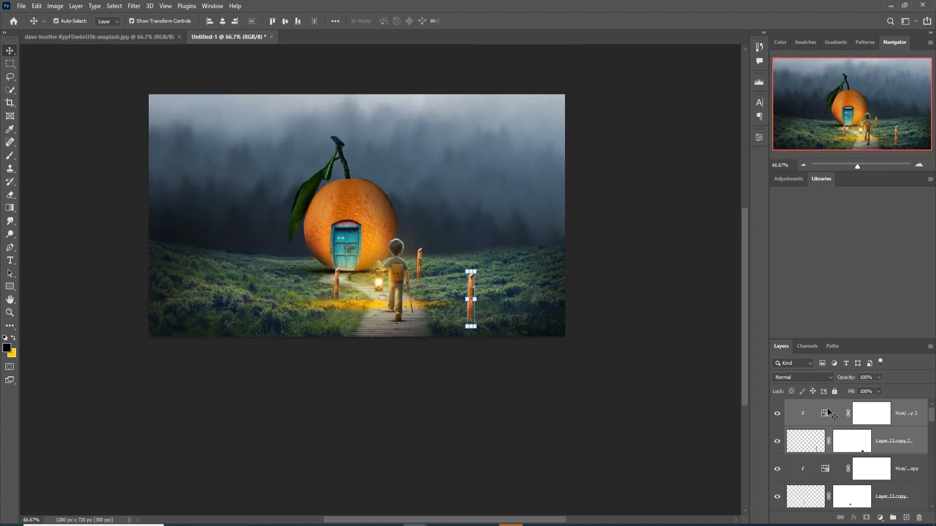
Add a new layer on top and darken the image's outer edges with a large soft black brush, size 400, at 23% opacity
left_click(906, 517)
left_click(8, 158)
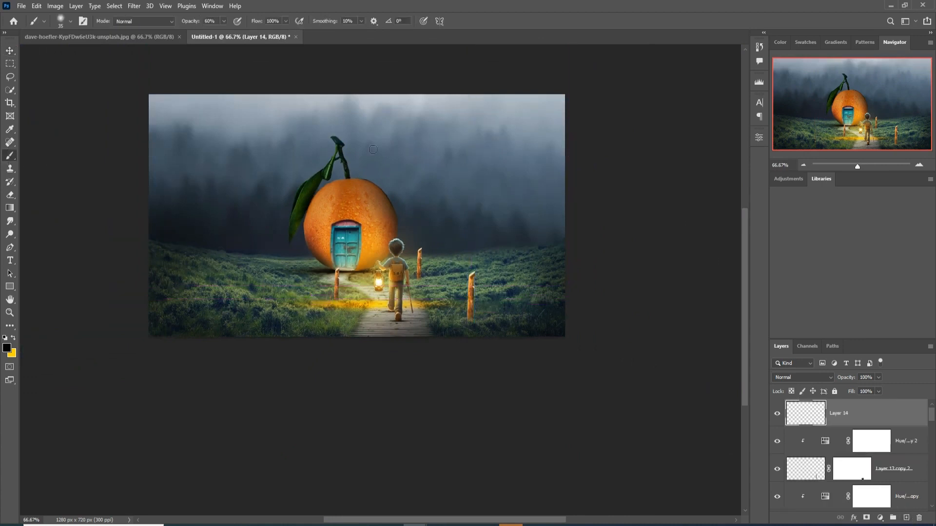
key("bracketright")
key("bracketright")
key("bracketright")
key("bracketright")
key("bracketright")
key("bracketright")
key("bracketright")
left_click(223, 21)
mouse_move(714, 158)
left_mouse_down()
mouse_move(604, 173)
mouse_move(579, 136)
mouse_move(700, 222)
mouse_move(641, 268)
left_mouse_up()
mouse_move(202, 151)
left_mouse_down()
mouse_move(264, 151)
mouse_move(335, 128)
mouse_move(182, 168)
mouse_move(215, 195)
mouse_move(191, 250)
mouse_move(204, 151)
left_mouse_up()
mouse_move(345, 132)
left_mouse_down()
mouse_move(360, 117)
mouse_move(193, 130)
mouse_move(452, 142)
mouse_move(619, 117)
mouse_move(325, 121)
mouse_move(378, 131)
mouse_move(208, 152)
mouse_move(171, 182)
left_mouse_up()
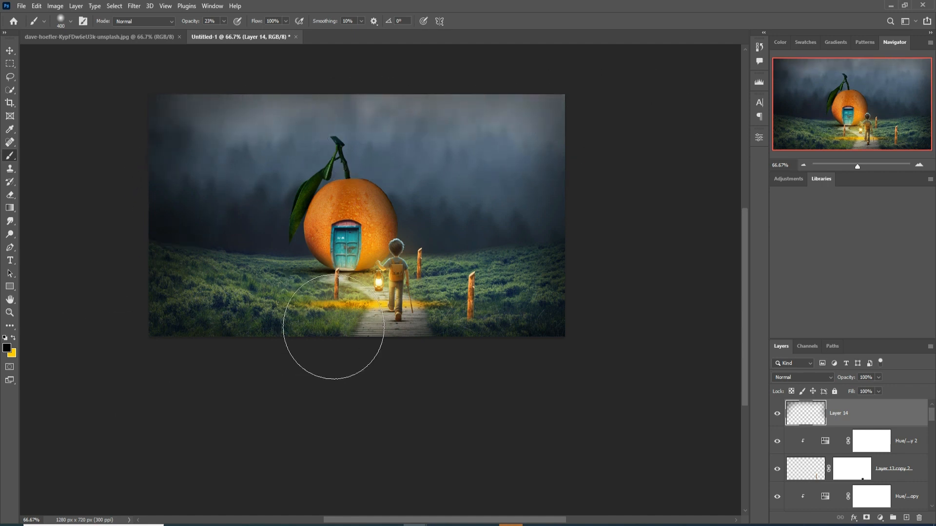
Add a new empty layer directly above the misty forest layer, beneath the meadow
left_click(10, 50)
scroll(902, 468, "down", 10)
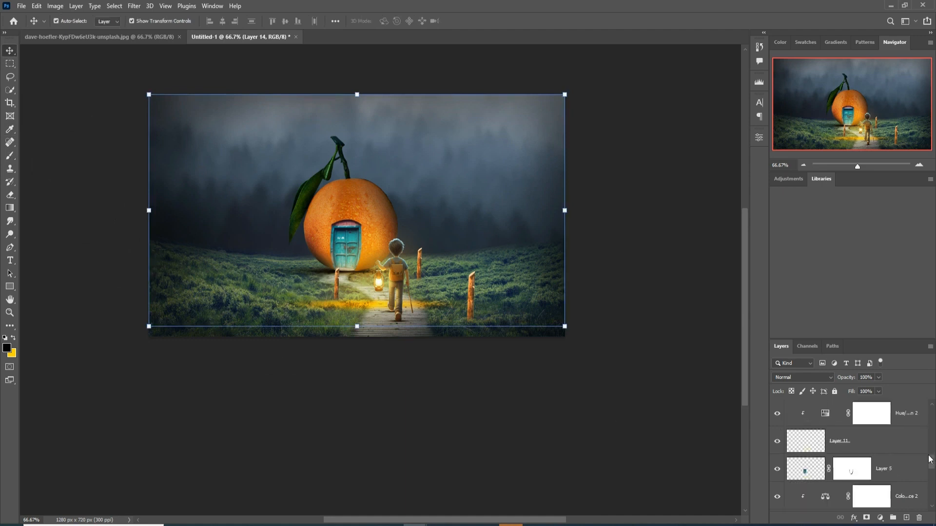
left_click(901, 475)
left_click(906, 518)
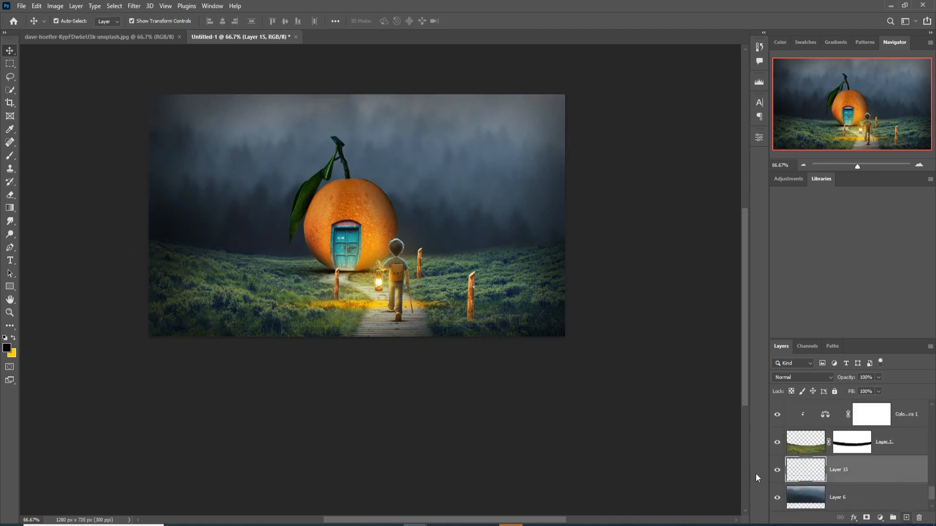
Paint a pale glow behind the orange with a soft white (ffffff) brush, size 700, at 73% opacity
key("b")
key("x")
left_click(7, 347)
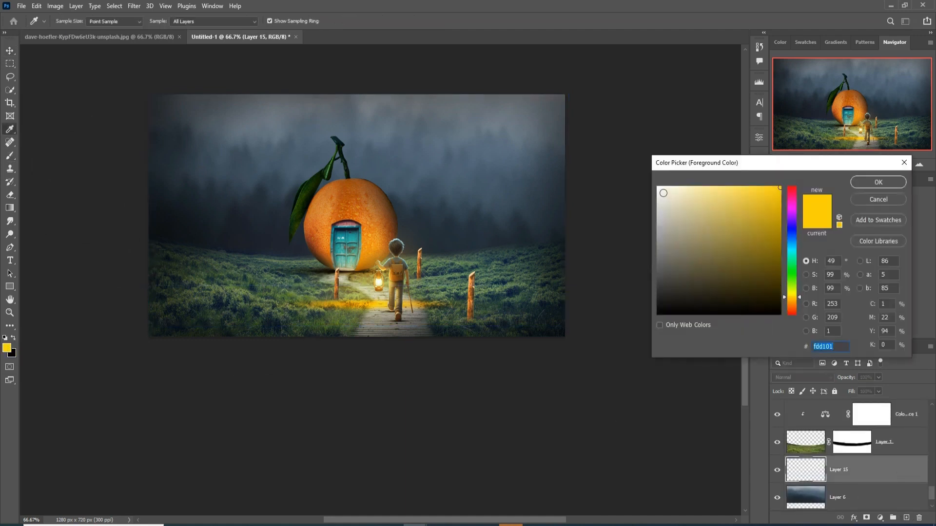
type("ffffff")
left_click(894, 183)
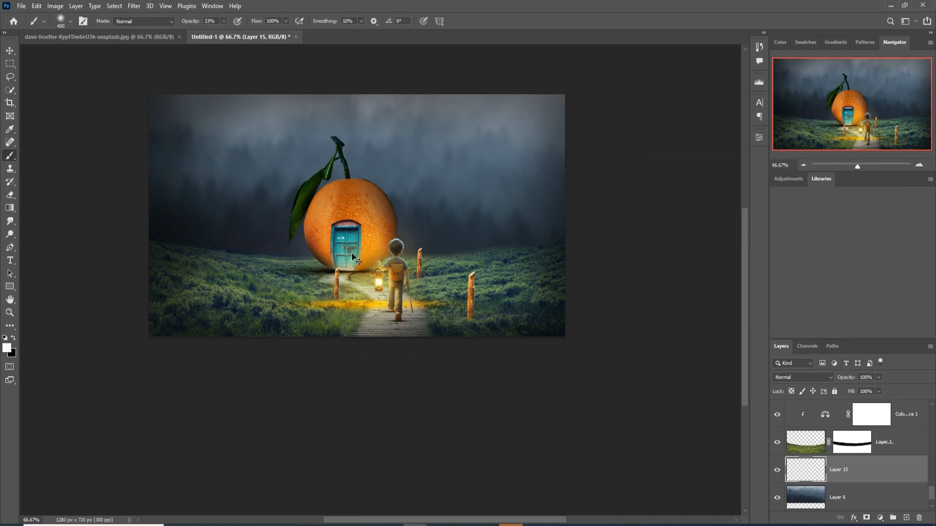
left_click(224, 21)
left_click_drag(224, 33, 246, 32)
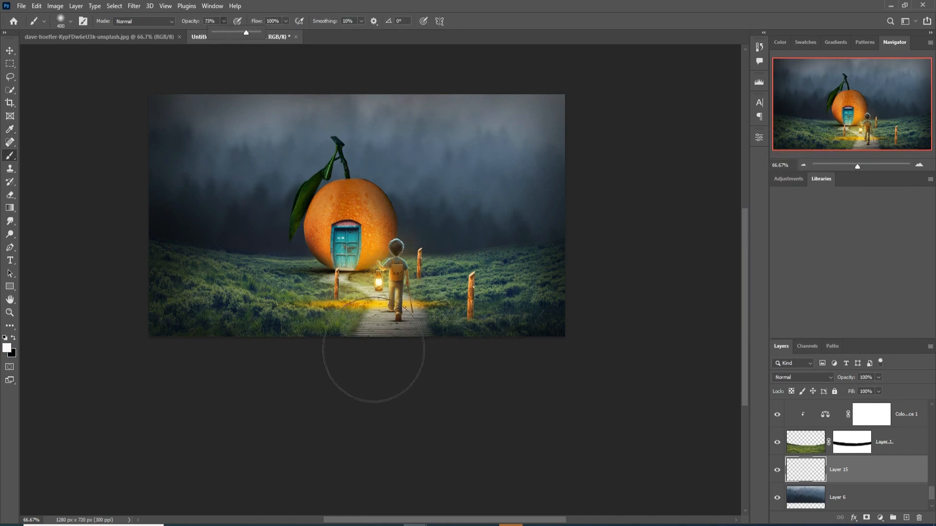
key("bracketright")
key("bracketright")
key("bracketright")
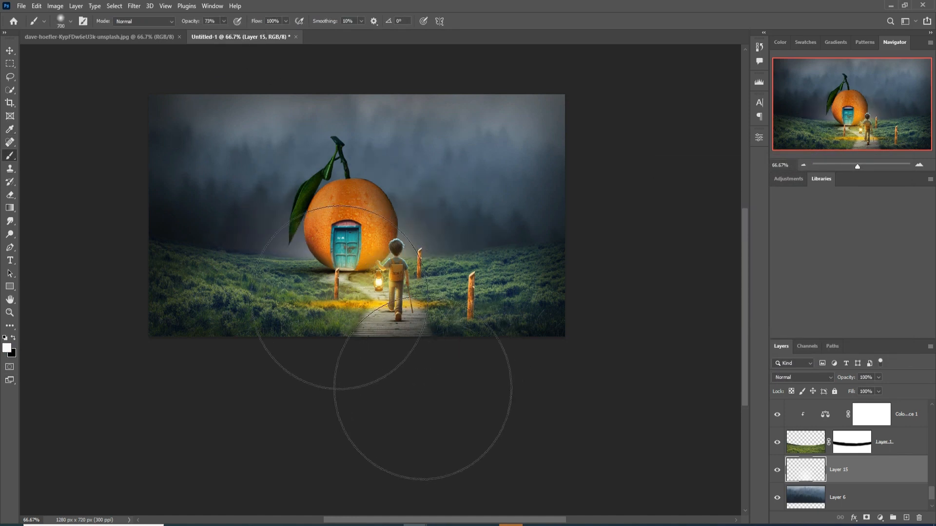
Add a Solid Color fill of fbfaf7 clipped to the orange layers, with its blend mode set to Linear Dodge (Add)
left_click(10, 50)
left_click(382, 210)
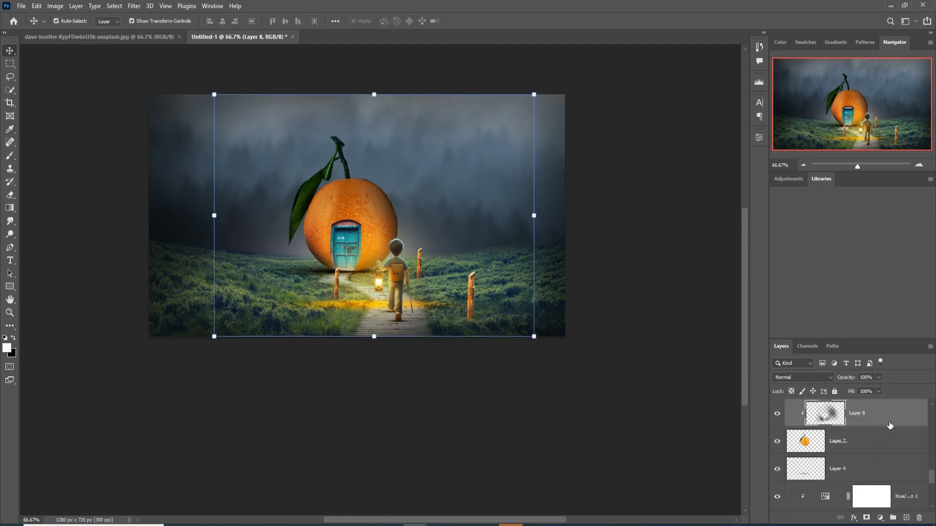
left_click(906, 517)
right_click(882, 441)
left_click(840, 203)
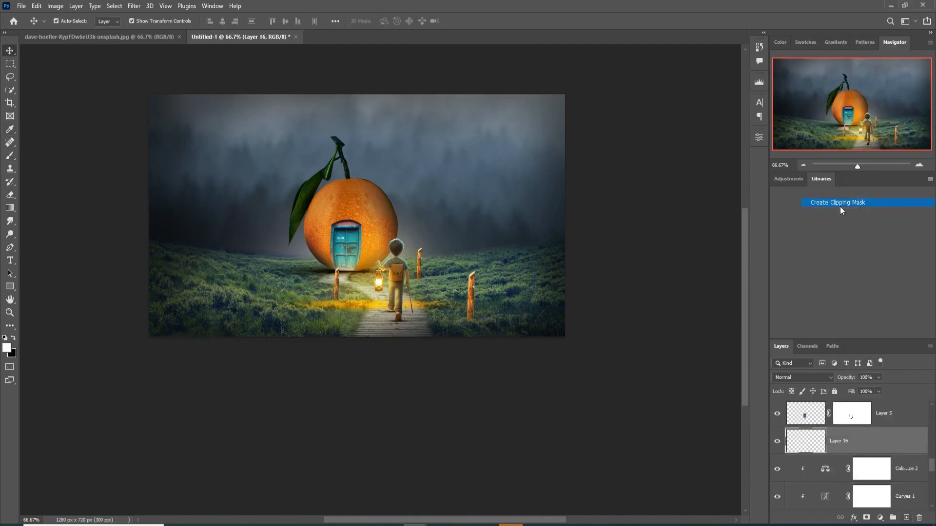
left_click(831, 377)
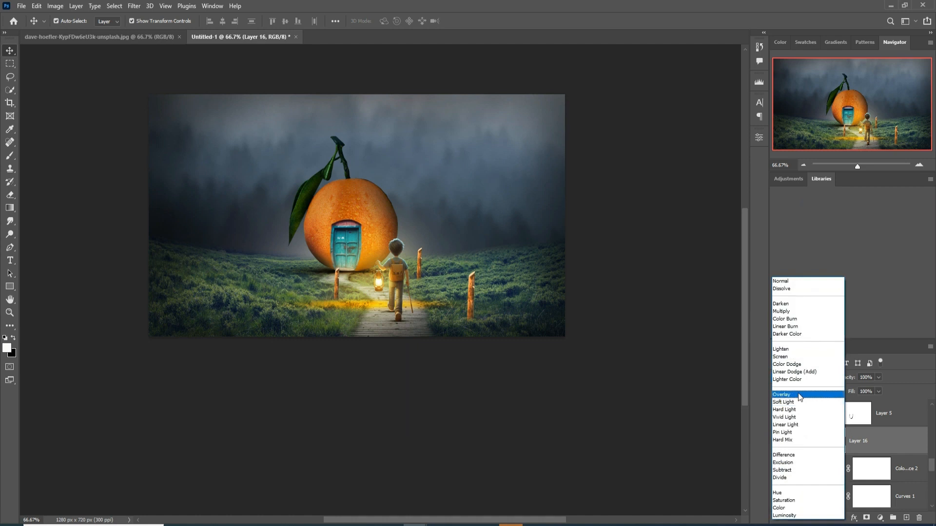
left_click(794, 372)
left_click(880, 517)
left_click(825, 342)
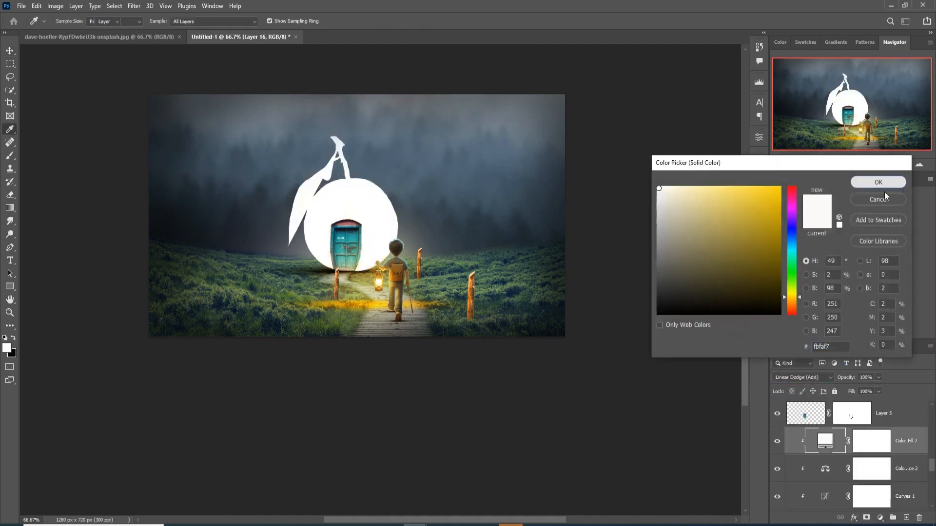
left_click(879, 184)
Raise the dark end of the fill's Blend If range for the underlying layer, and invert its mask to black
right_click(810, 441)
left_click(835, 243)
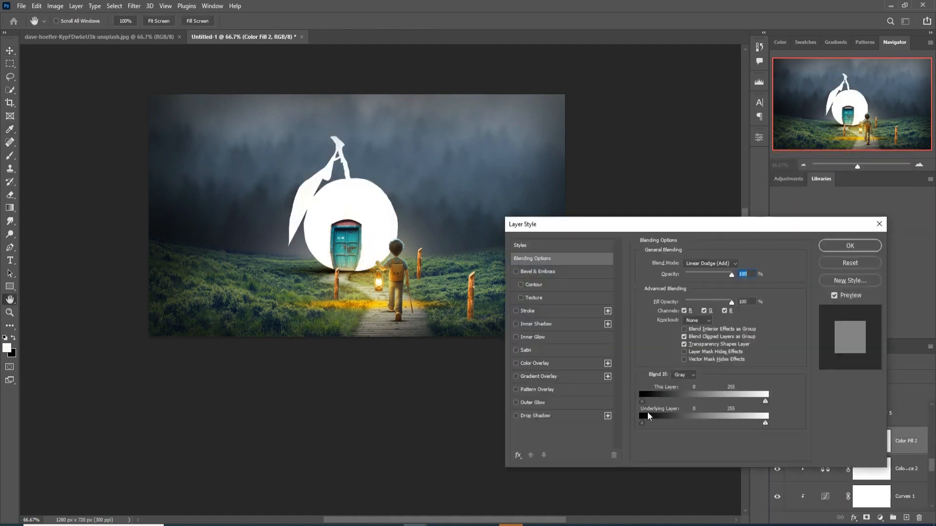
left_click_drag(642, 422, 680, 422)
left_click(850, 245)
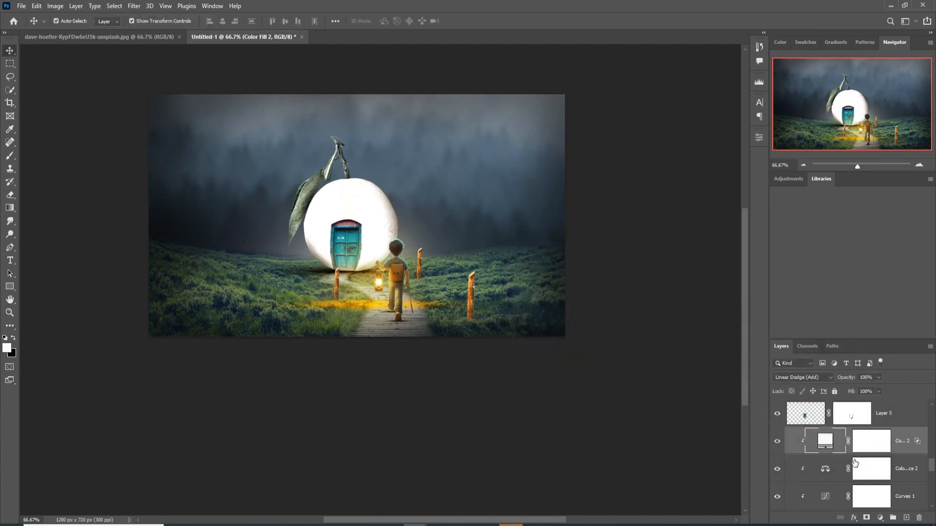
left_click(871, 440)
key("ctrl+i")
Paint a rim light along the orange's right edge on the fill's mask with a soft white brush, size 25, at 73% opacity
key("b")
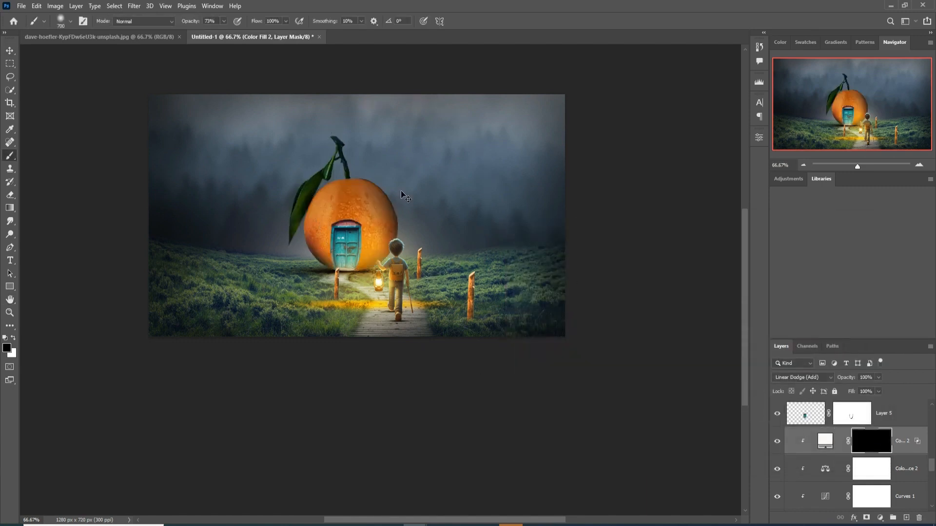
key("ctrl+plus")
key("ctrl+plus")
key("bracketleft")
key("bracketleft")
key("bracketleft")
key("bracketleft")
key("bracketleft")
key("bracketleft")
key("bracketleft")
key("bracketleft")
key("bracketleft")
key("bracketleft")
key("bracketleft")
key("bracketleft")
key("bracketleft")
key("bracketleft")
key("bracketleft")
key("bracketleft")
key("bracketleft")
key("bracketleft")
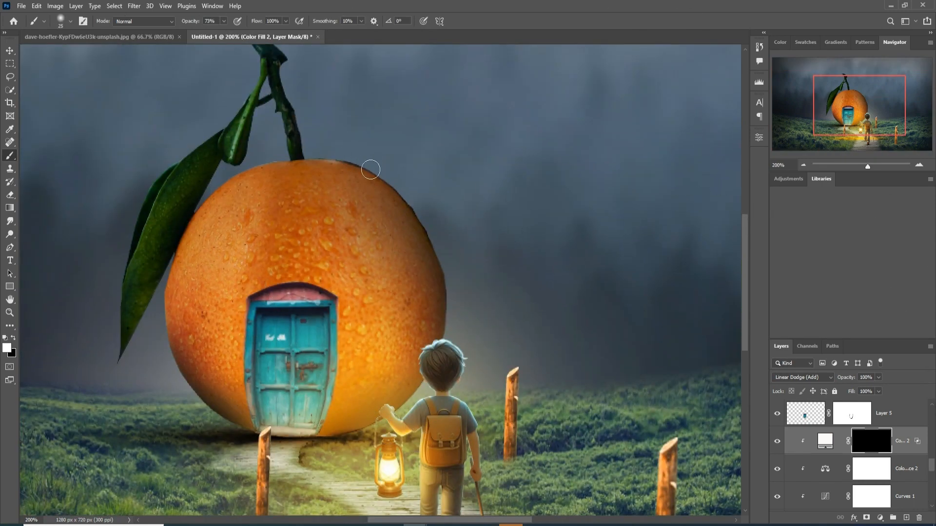
mouse_move(371, 169)
left_mouse_down()
mouse_move(388, 176)
mouse_move(453, 246)
mouse_move(434, 217)
mouse_move(466, 304)
left_mouse_up()
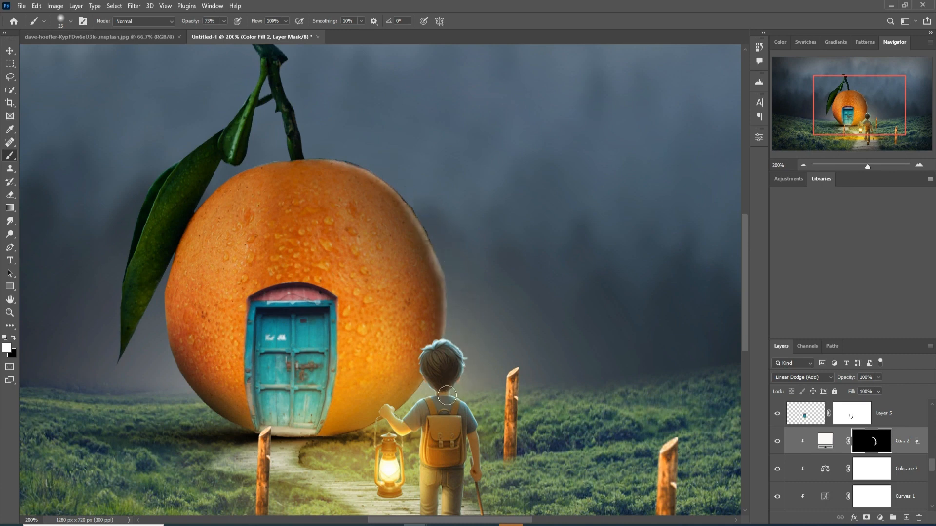
mouse_move(446, 396)
left_mouse_down()
mouse_move(370, 451)
mouse_move(415, 428)
mouse_move(448, 376)
left_mouse_up()
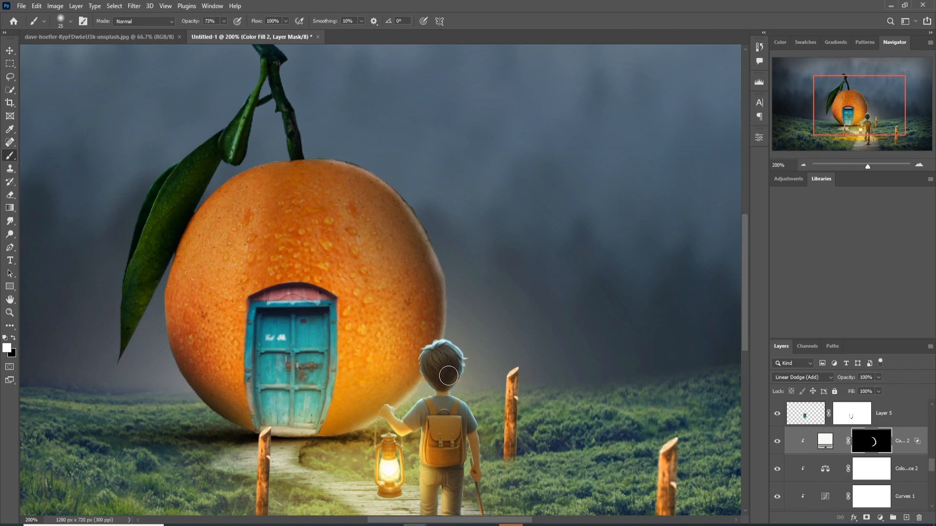
Lower the brush opacity to 27% and enlarge the brush to soften the light on the orange's lower right side
left_click_drag(223, 21, 226, 37)
key("]")
key("]")
key("]")
key("]")
key("]")
key("]")
key("]")
key("]")
key("]")
mouse_move(480, 379)
left_mouse_down()
mouse_move(502, 368)
mouse_move(450, 456)
mouse_move(494, 389)
mouse_move(397, 460)
left_mouse_up()
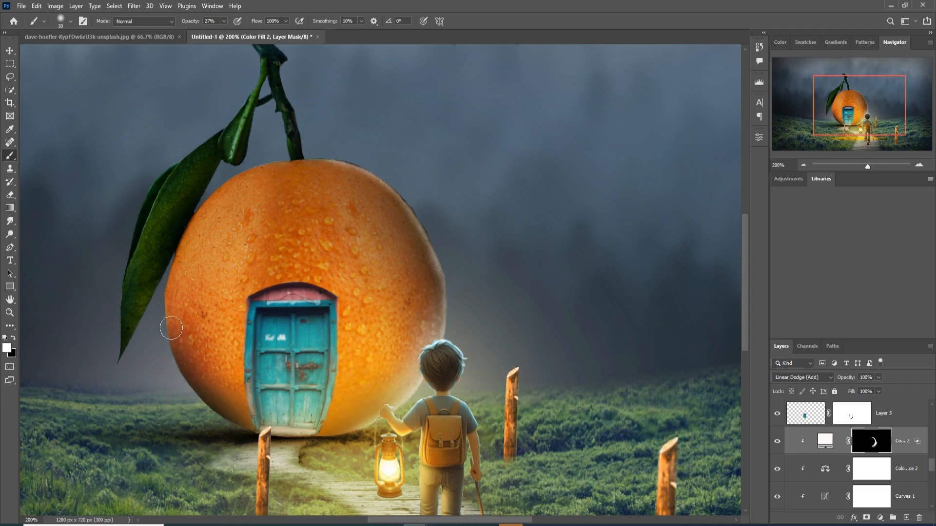
Paint a fainter rim light and soft haze along the orange's lower left edge with the white brush at 27% opacity
mouse_move(164, 301)
left_mouse_down()
mouse_move(122, 382)
mouse_move(170, 288)
mouse_move(176, 391)
mouse_move(198, 394)
mouse_move(204, 412)
left_mouse_up()
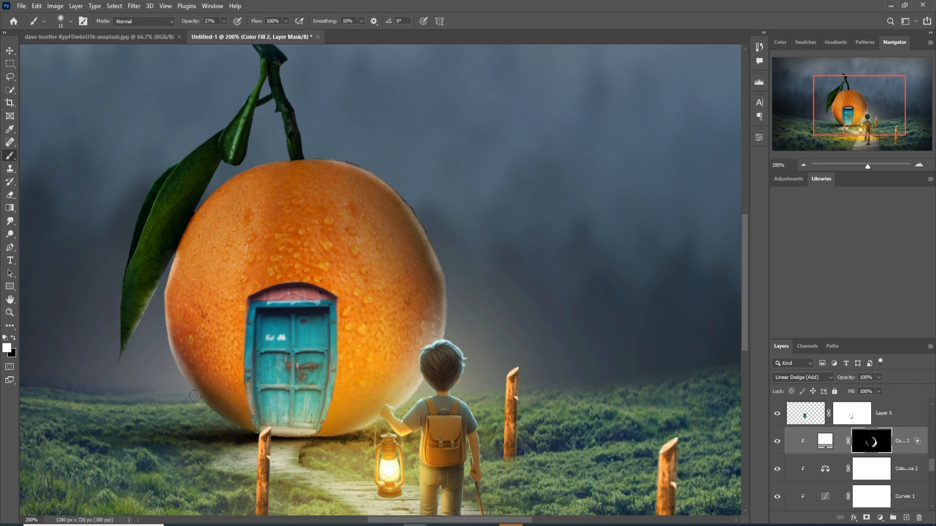
key("bracketright")
key("bracketright")
key("bracketright")
key("bracketright")
key("bracketright")
key("bracketright")
key("bracketright")
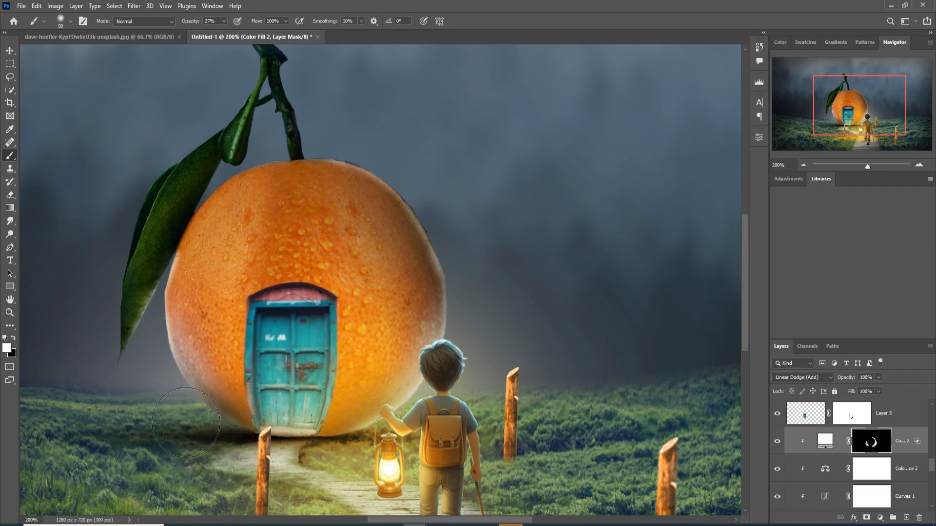
Add a Color Balance adjustment above the misty forest, with midtones at Cyan/Red -21, Magenta/Green +49 and Yellow/Blue shifted toward blue
left_click(10, 51)
left_click(887, 414)
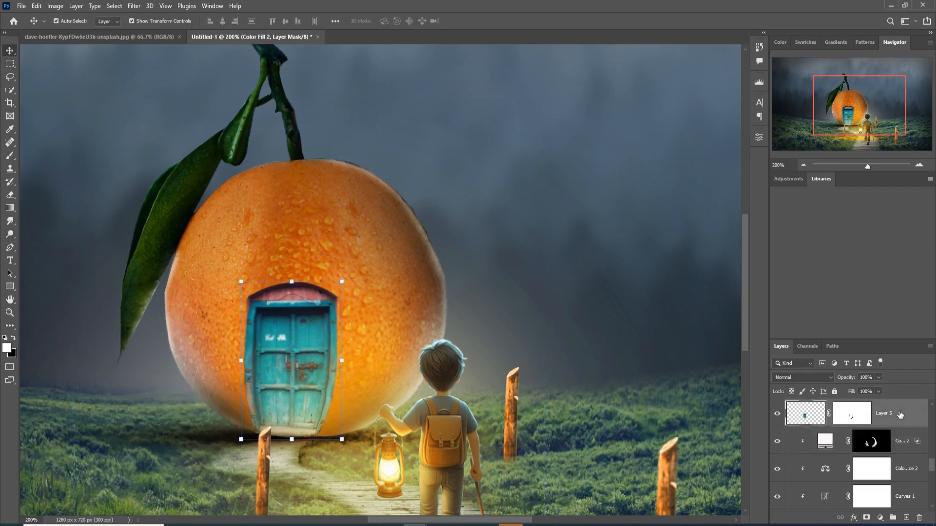
scroll(908, 435, "up", 4)
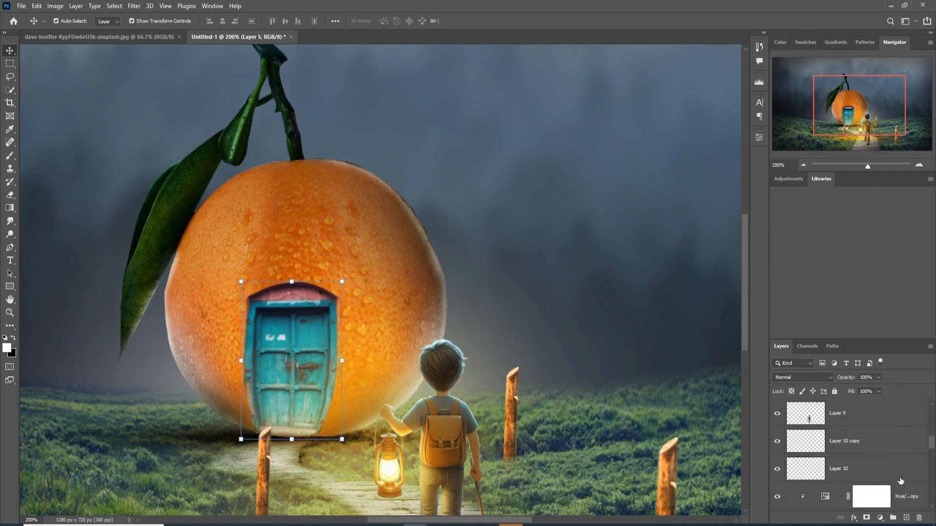
scroll(908, 489, "down", 5)
left_click(862, 469)
left_click(880, 519)
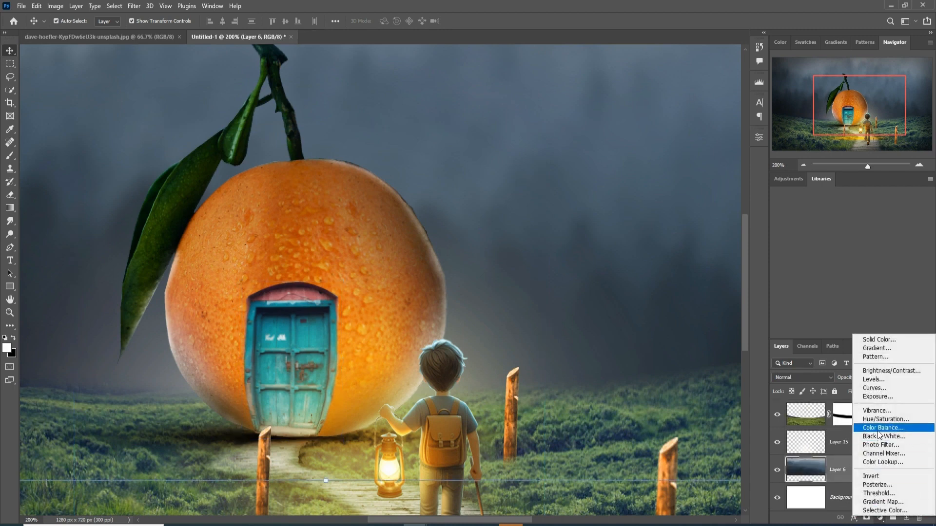
left_click(828, 431)
left_click_drag(680, 203, 653, 189)
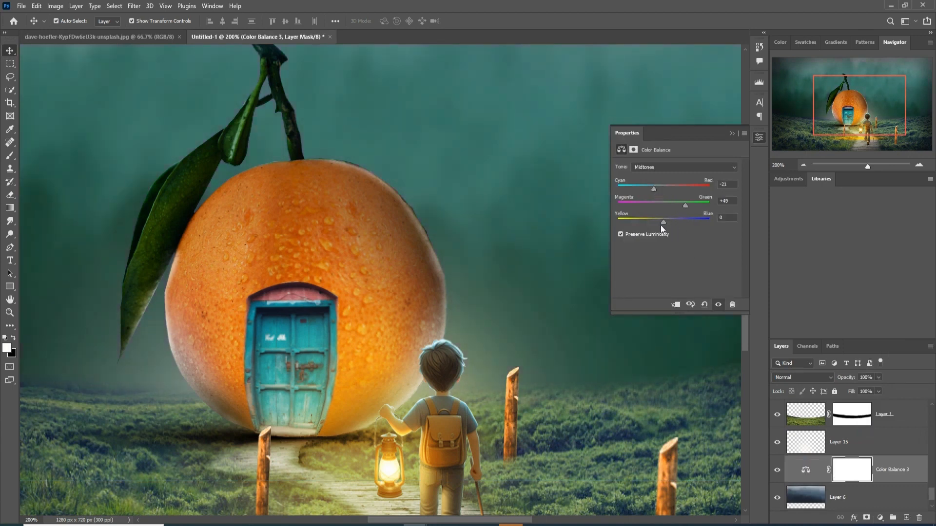
left_click_drag(662, 221, 679, 220)
left_click(732, 133)
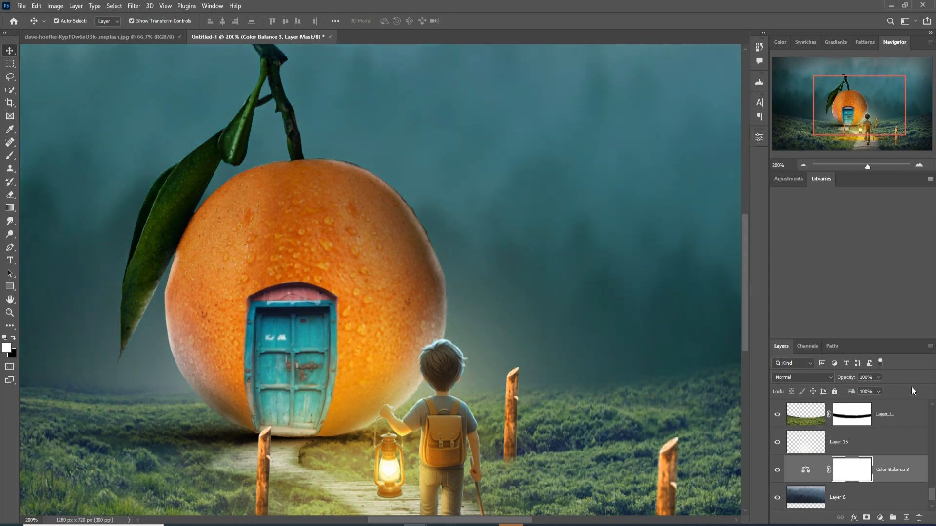
Stamp all visible layers into a new layer at the top of the stack and convert it to a smart object
key("ctrl+minus")
left_click(896, 415)
scroll(895, 417, "up", 8)
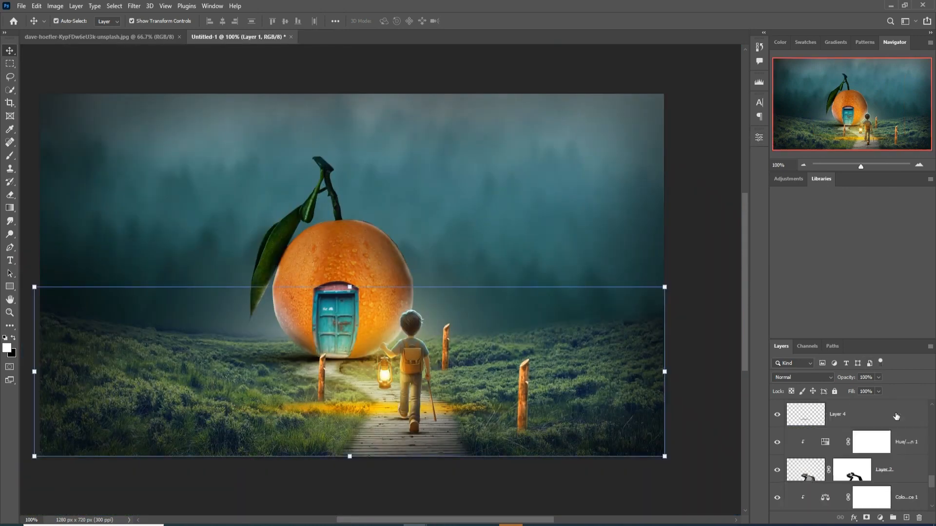
key("ctrl+shift+alt+e")
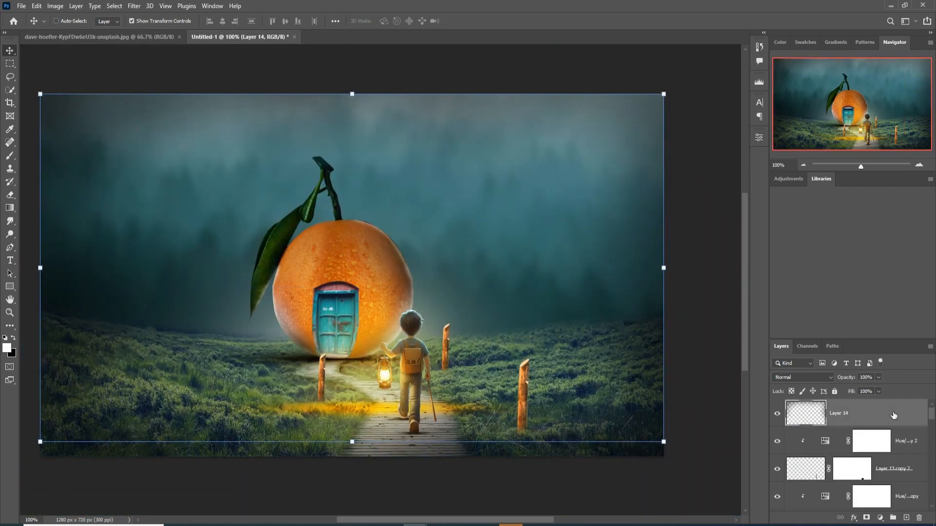
key("ctrl+shift+alt+e")
right_click(888, 410)
left_click(794, 238)
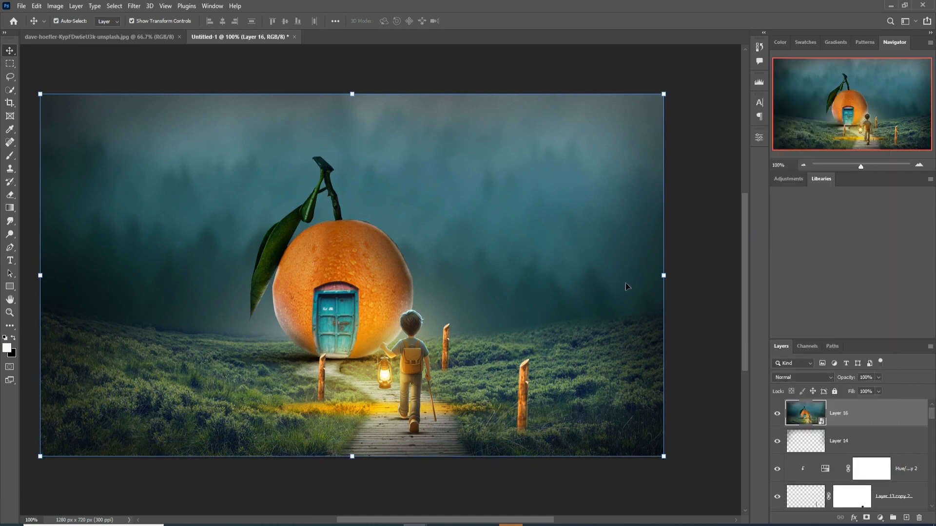
Open the Camera Raw Filter and set split toning to highlights hue 96, saturation 10, and shadows hue 236, saturation 10
left_click(135, 7)
left_click(151, 79)
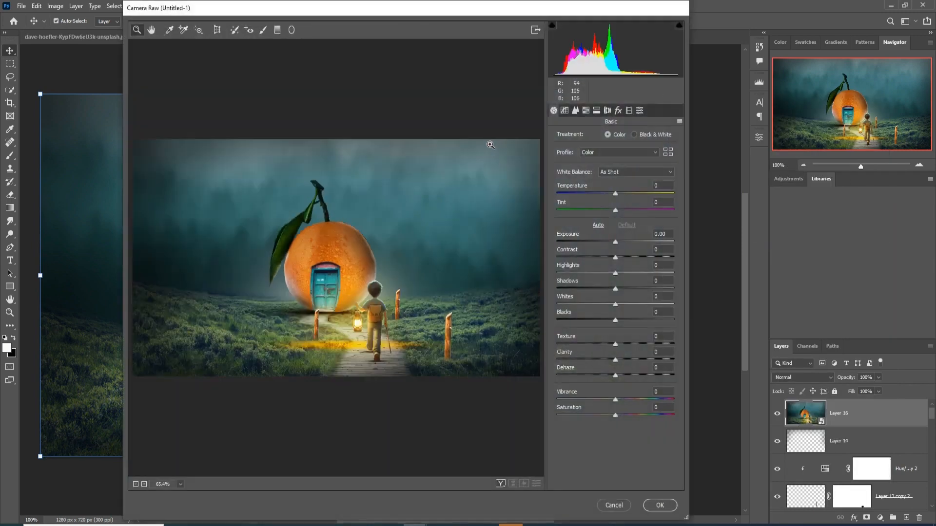
left_click(606, 111)
left_click_drag(560, 152, 588, 153)
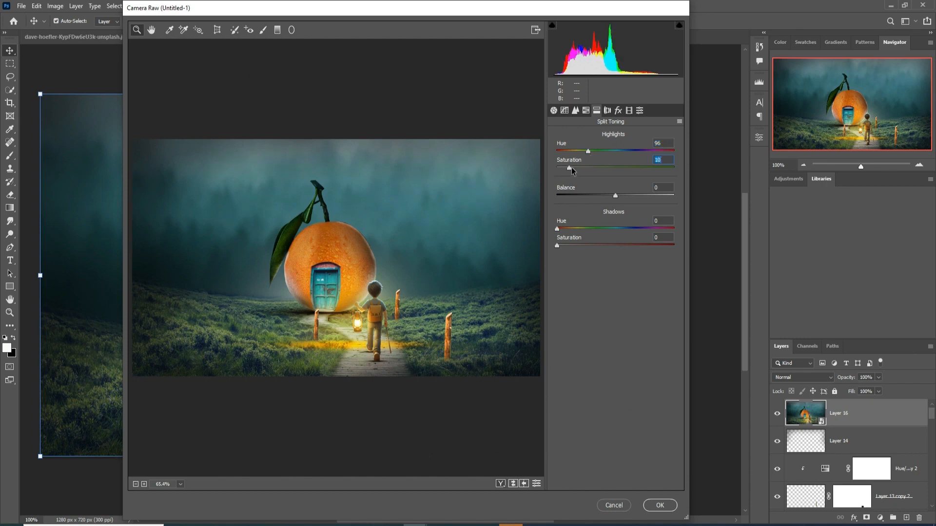
left_click_drag(556, 229, 633, 229)
left_click_drag(557, 246, 569, 245)
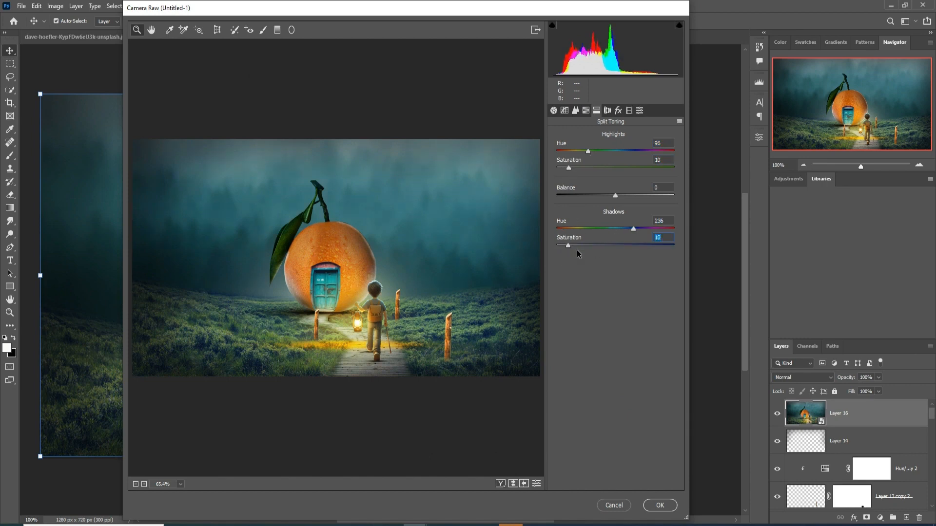
Raise the Camera Raw basic saturation to +31 and apply the filter
left_click(564, 110)
left_click(576, 111)
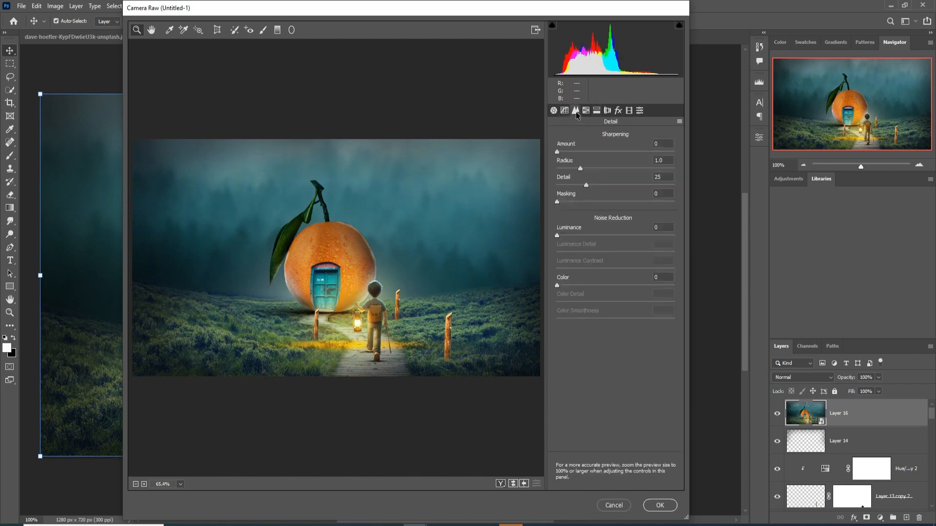
left_click(554, 110)
left_click_drag(616, 414, 633, 414)
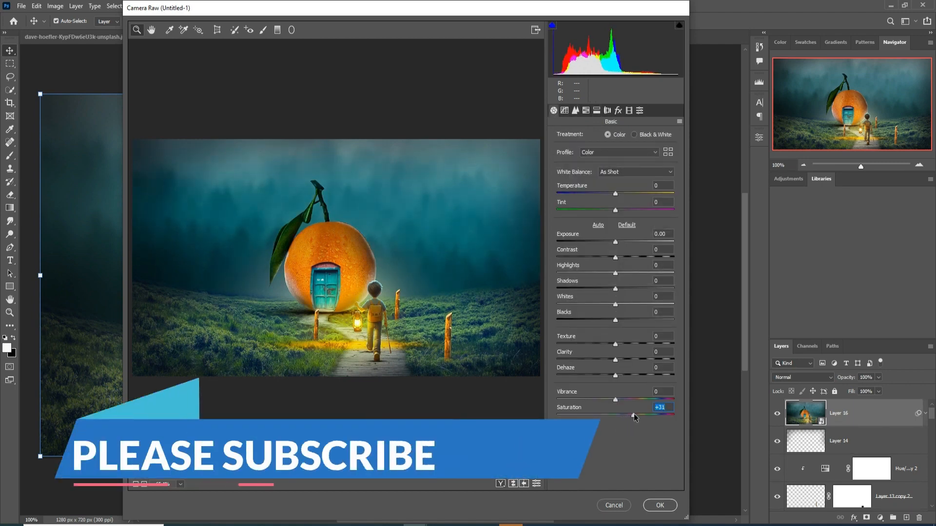
left_click(661, 505)
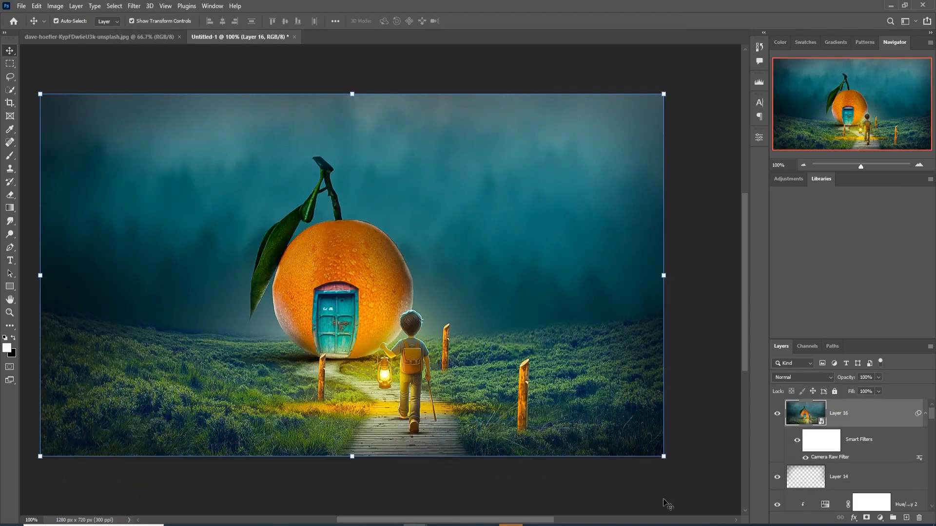